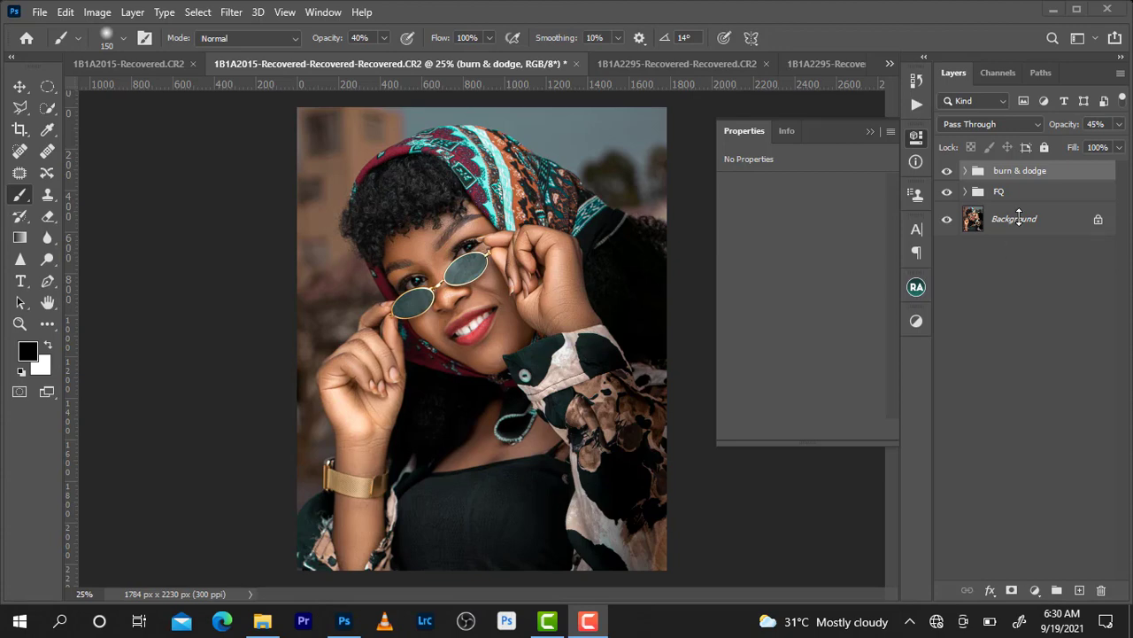
Add a Selective Color layer and set its Reds to Cyan -36, Magenta +15, Yellow +6.
{"action": "left_click", "coordinate": [1034, 591]}
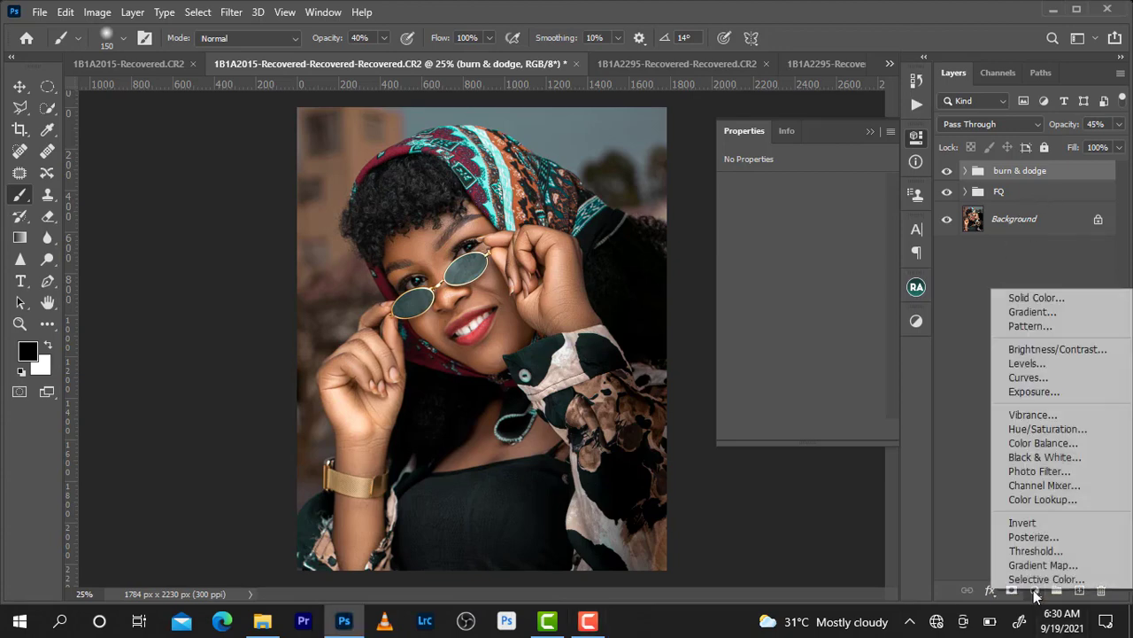
{"action": "left_click", "coordinate": [1059, 579]}
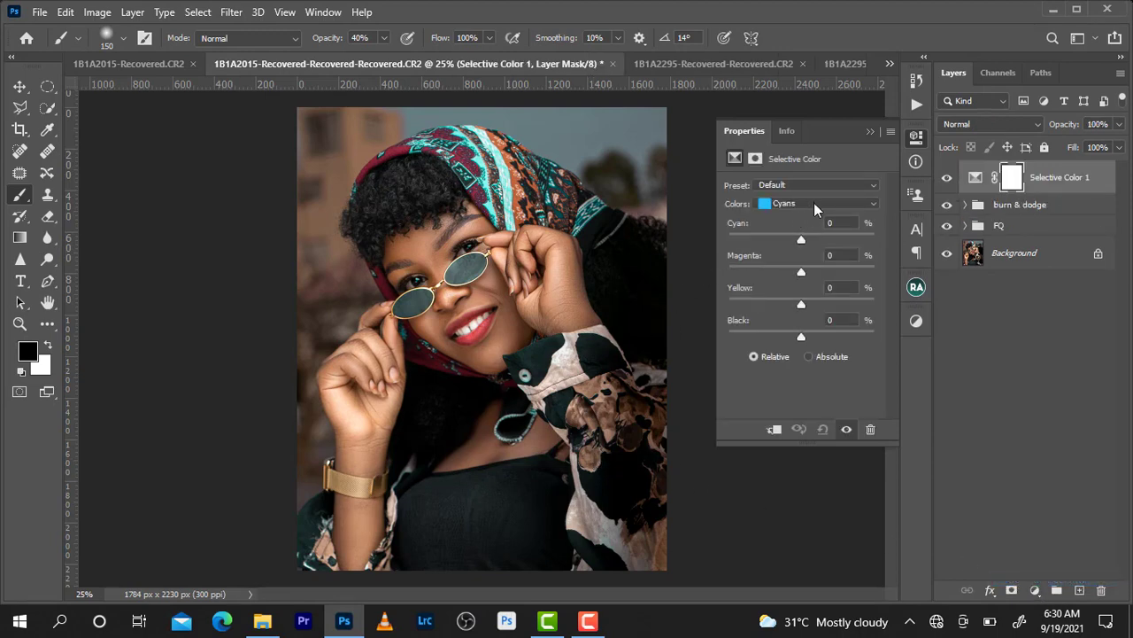
{"action": "left_click", "coordinate": [813, 203]}
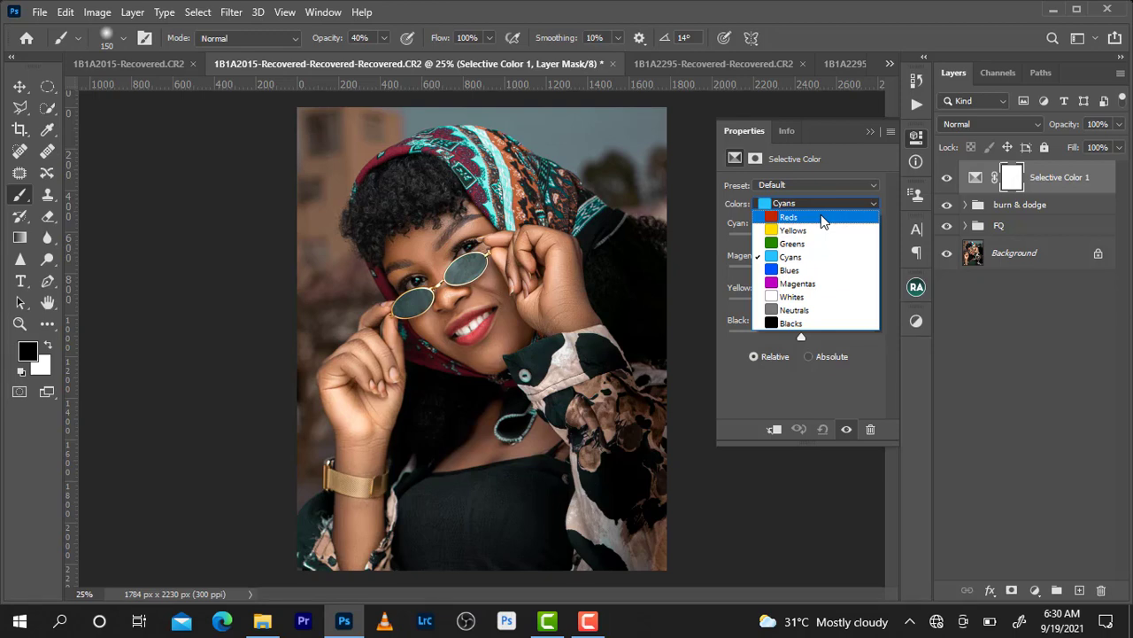
{"action": "left_click", "coordinate": [823, 218]}
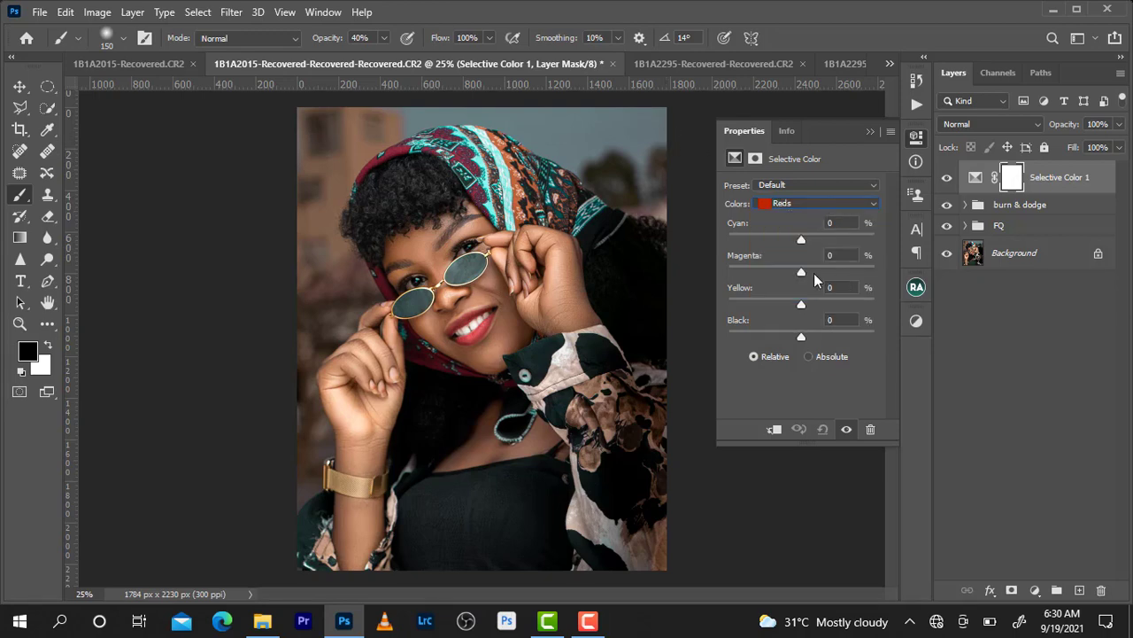
{"action": "left_click", "coordinate": [797, 203]}
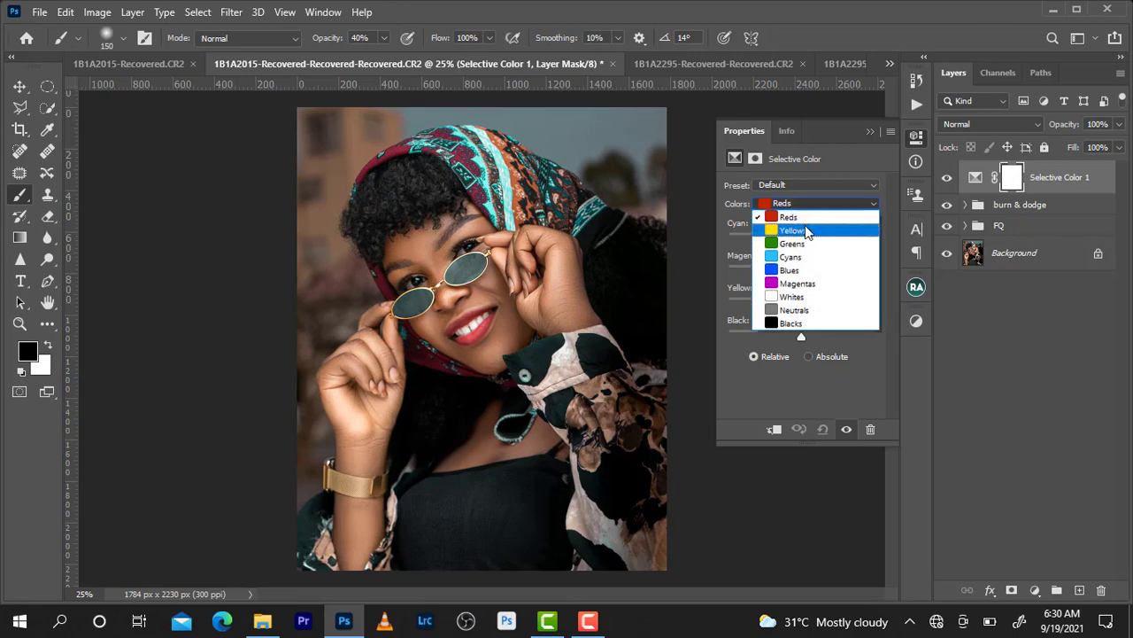
{"action": "left_click", "coordinate": [816, 204]}
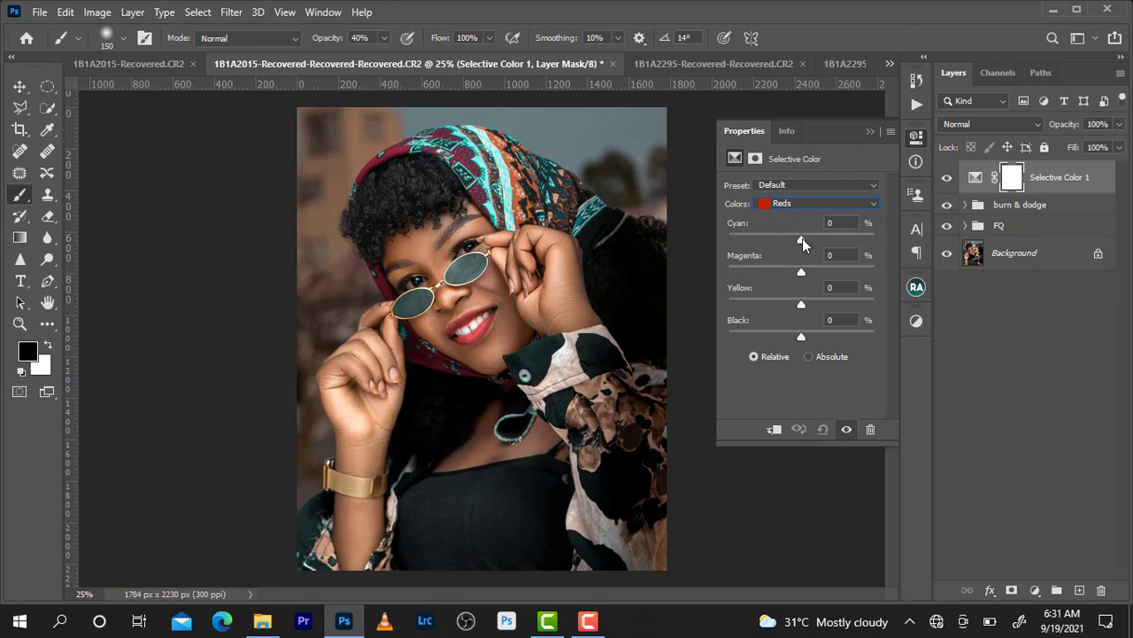
{"action": "left_click_drag", "start_coordinate": [803, 240], "coordinate": [776, 239]}
{"action": "left_click_drag", "start_coordinate": [801, 307], "coordinate": [806, 308]}
{"action": "left_click_drag", "start_coordinate": [803, 276], "coordinate": [815, 284]}
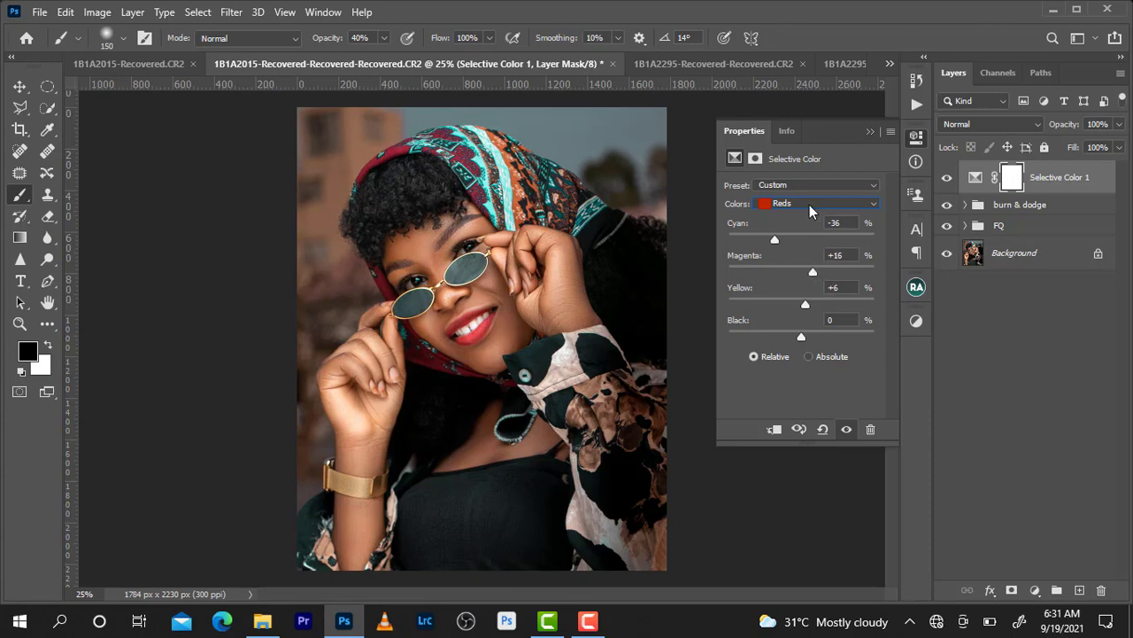
Set the Selective Color Yellows to Cyan -33, Magenta -19, Yellow +13.
{"action": "left_click", "coordinate": [804, 208]}
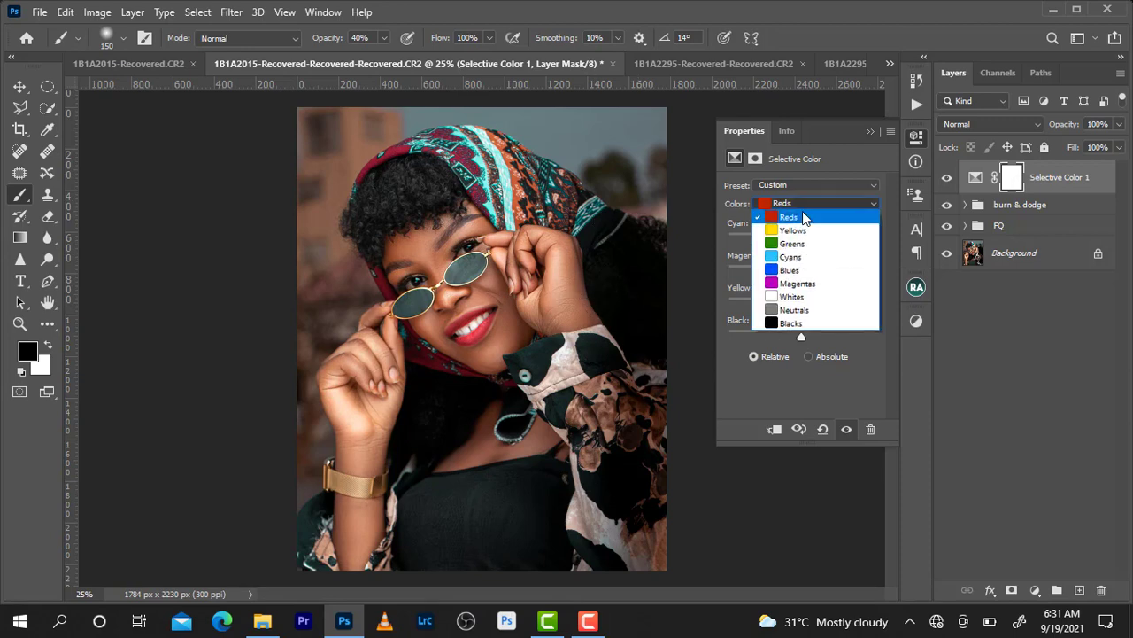
{"action": "left_click", "coordinate": [813, 232]}
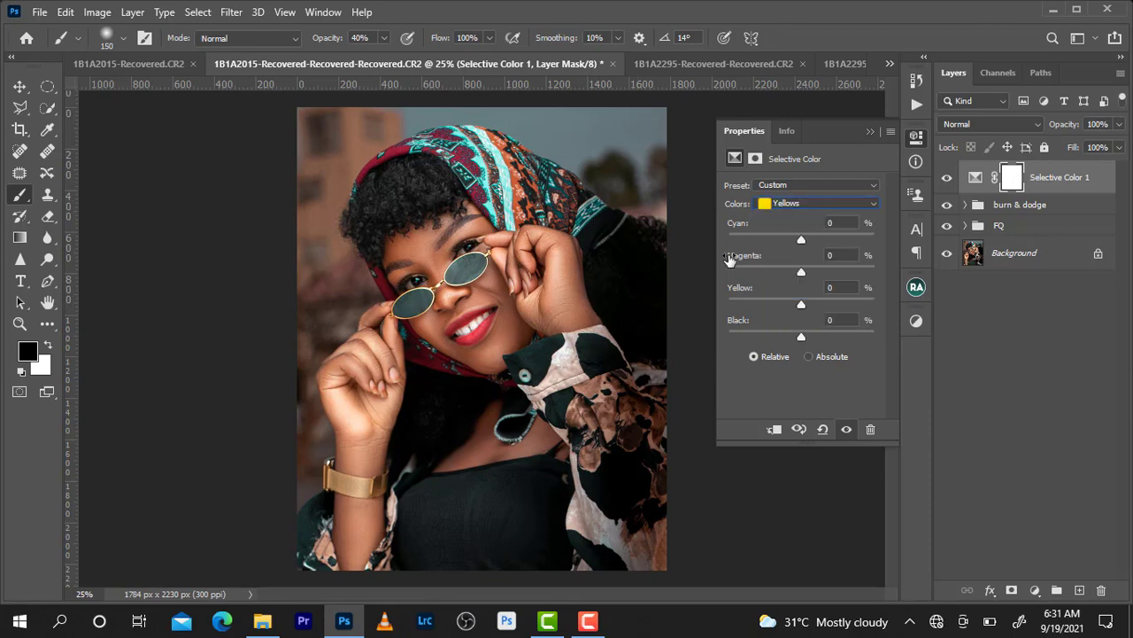
{"action": "left_click_drag", "start_coordinate": [806, 240], "coordinate": [777, 239]}
{"action": "left_click_drag", "start_coordinate": [800, 275], "coordinate": [794, 276]}
{"action": "left_click_drag", "start_coordinate": [804, 302], "coordinate": [802, 304]}
Toggle the Selective Color layer to compare, then test Black +100 in Yellows and undo it.
{"action": "left_click", "coordinate": [949, 177]}
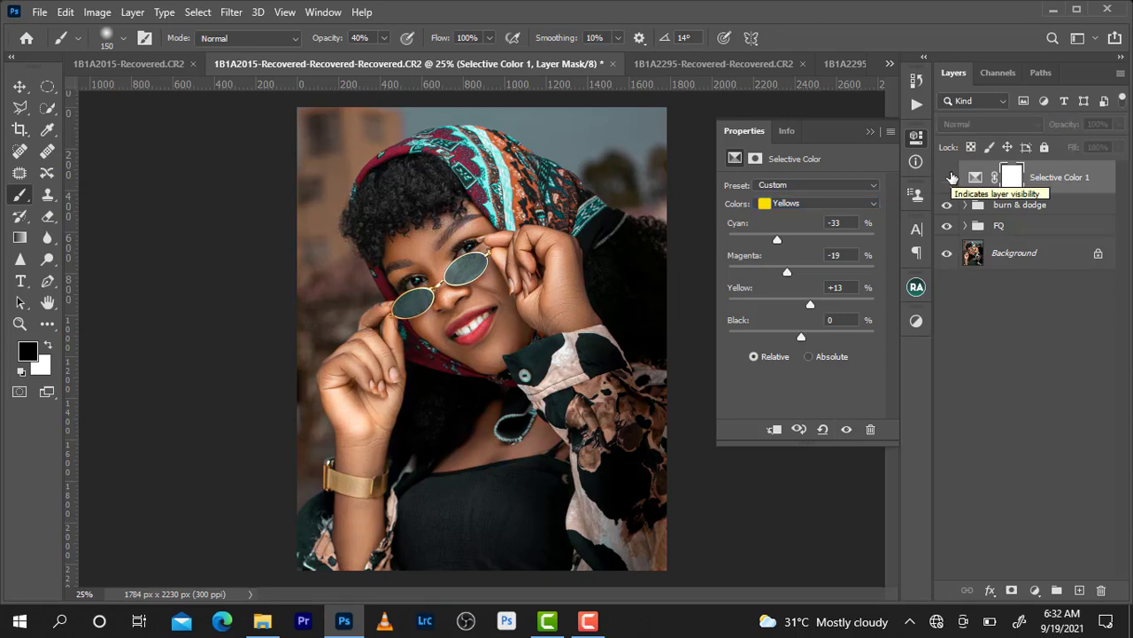
{"action": "left_click", "coordinate": [948, 177]}
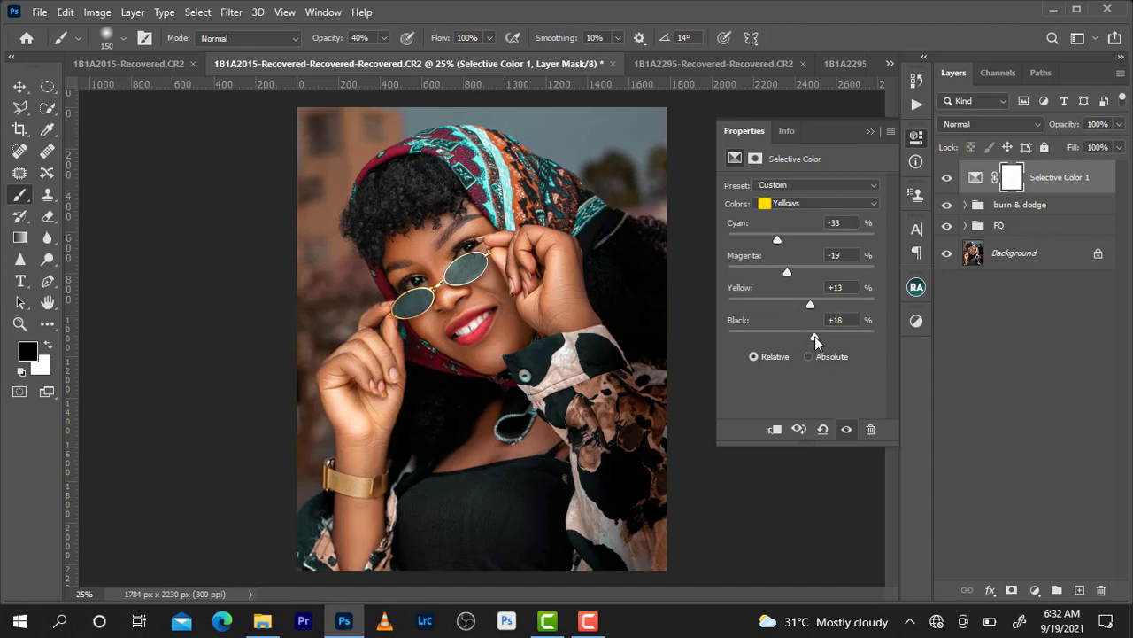
{"action": "left_click_drag", "start_coordinate": [815, 337], "coordinate": [935, 334]}
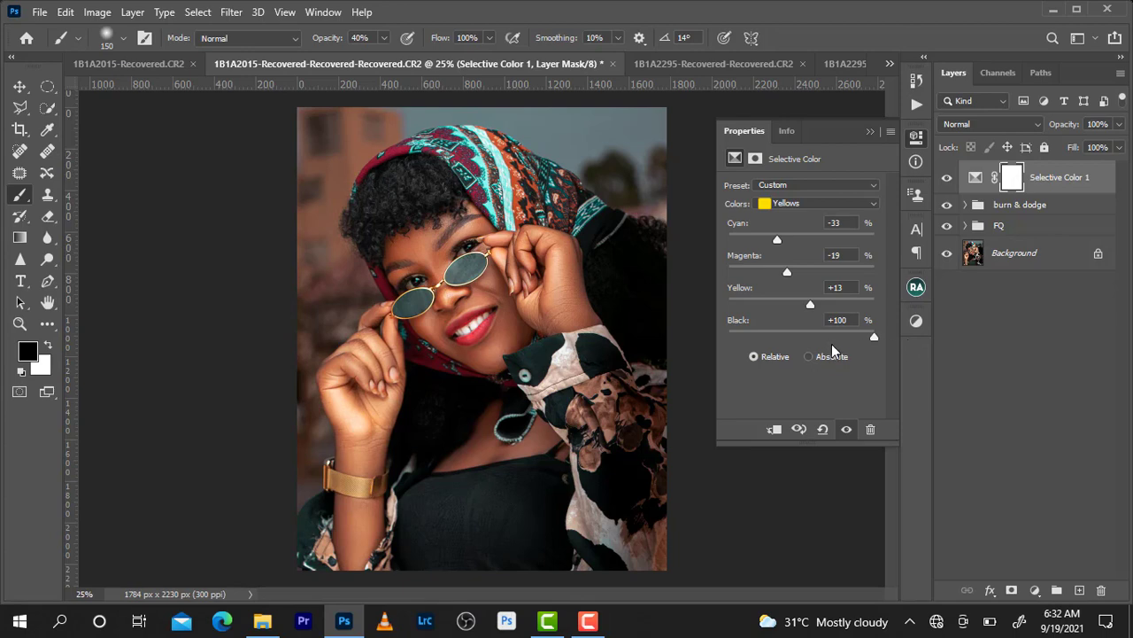
{"action": "key", "text": "ctrl+z"}
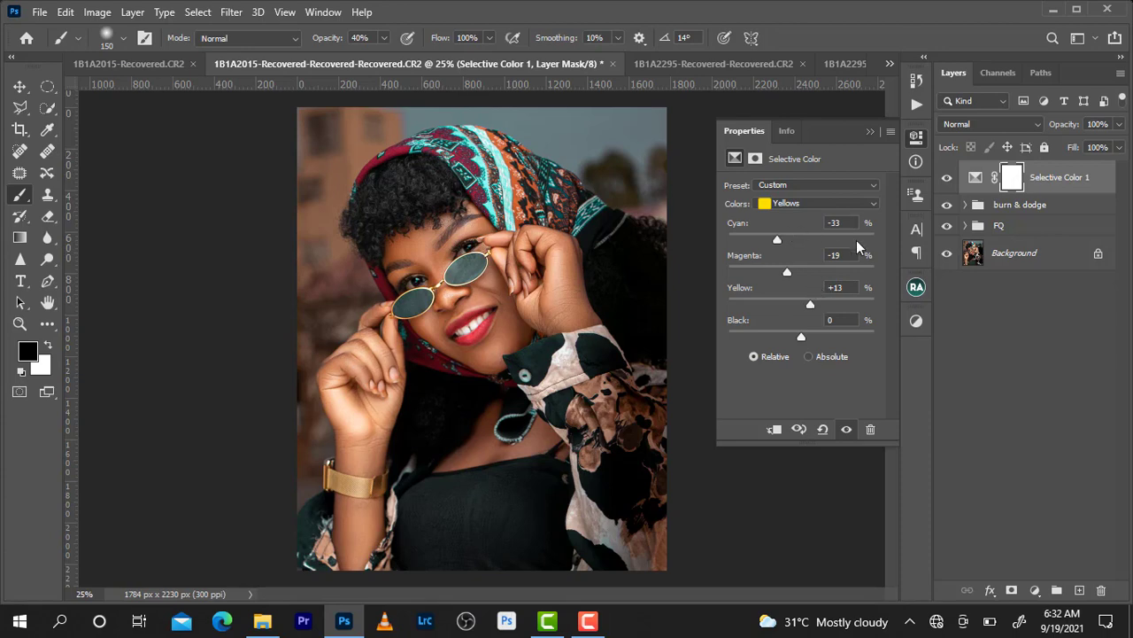
Add a Color Balance layer with midtones at Cyan–Red +7, Magenta–Green -2, Yellow–Blue -7.
{"action": "left_click", "coordinate": [1042, 590]}
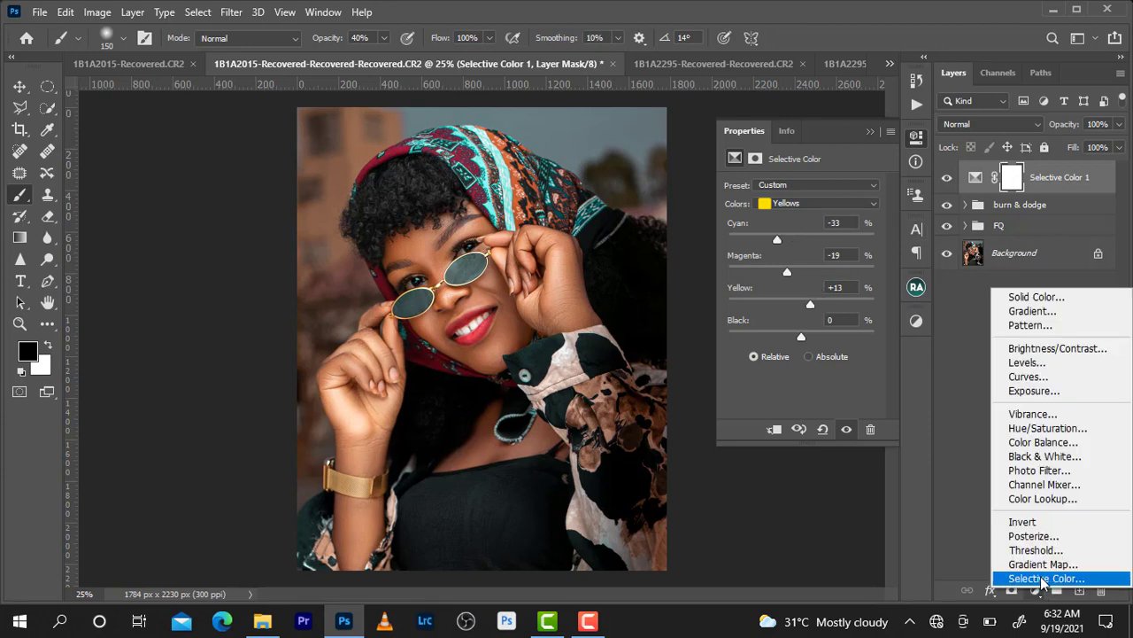
{"action": "left_click", "coordinate": [1055, 445]}
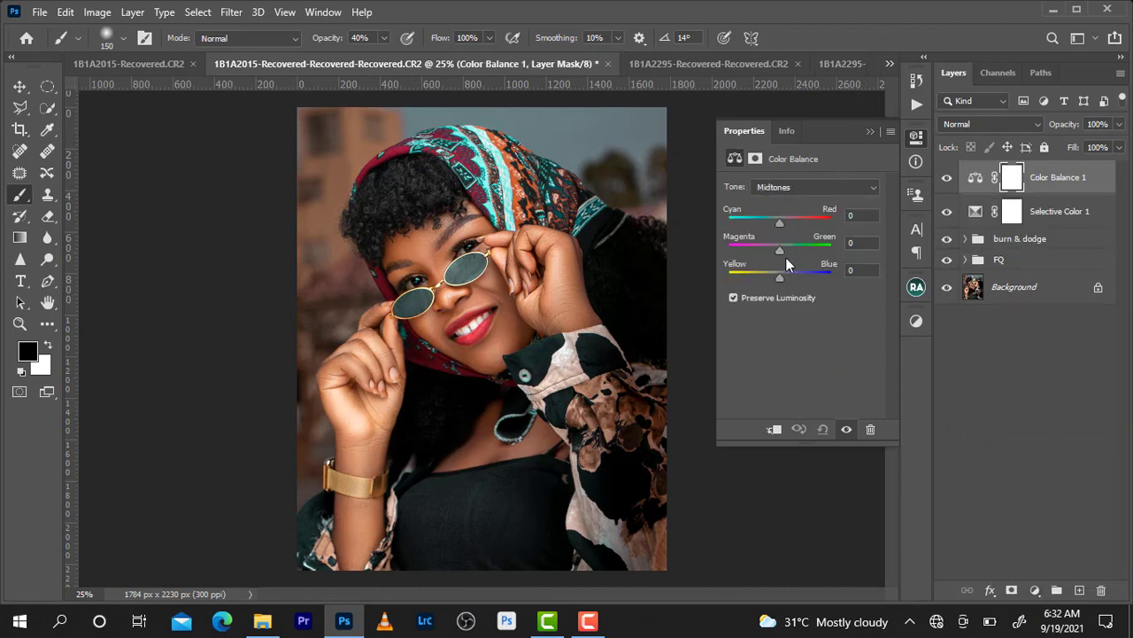
{"action": "left_click", "coordinate": [800, 185]}
{"action": "left_click_drag", "start_coordinate": [779, 226], "coordinate": [785, 227]}
{"action": "left_click_drag", "start_coordinate": [780, 278], "coordinate": [772, 278]}
{"action": "left_click_drag", "start_coordinate": [780, 251], "coordinate": [778, 251]}
{"action": "left_click_drag", "start_coordinate": [775, 274], "coordinate": [774, 275]}
{"action": "left_click_drag", "start_coordinate": [773, 275], "coordinate": [776, 275]}
{"action": "left_click_drag", "start_coordinate": [783, 224], "coordinate": [783, 224]}
Shift the Color Balance shadows toward cyan and blue.
{"action": "left_click", "coordinate": [797, 186]}
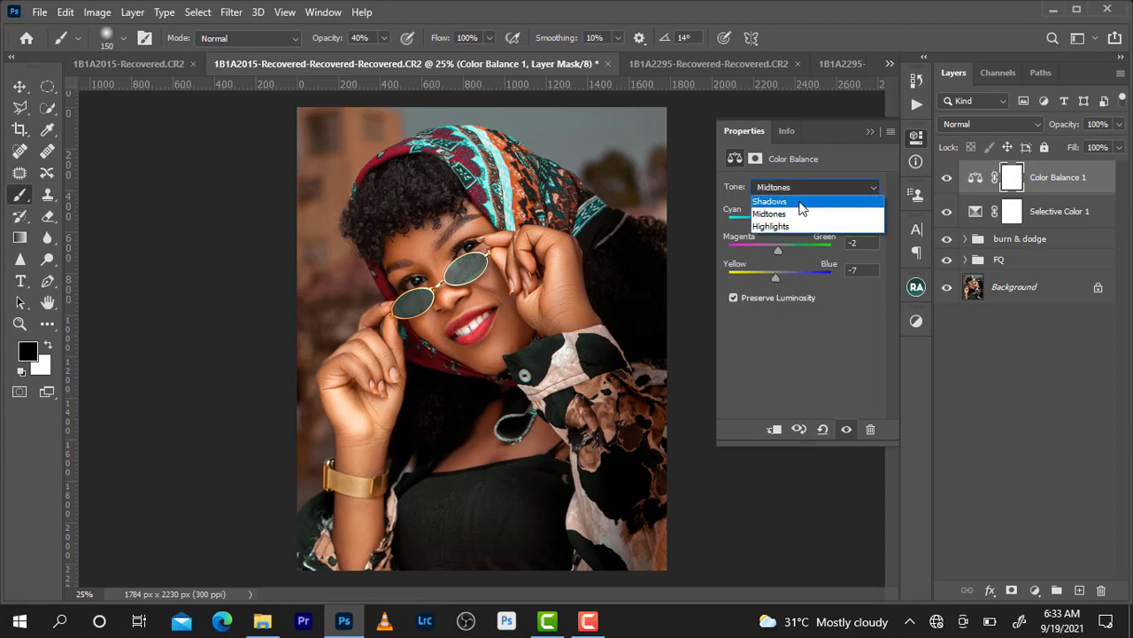
{"action": "left_click", "coordinate": [802, 202]}
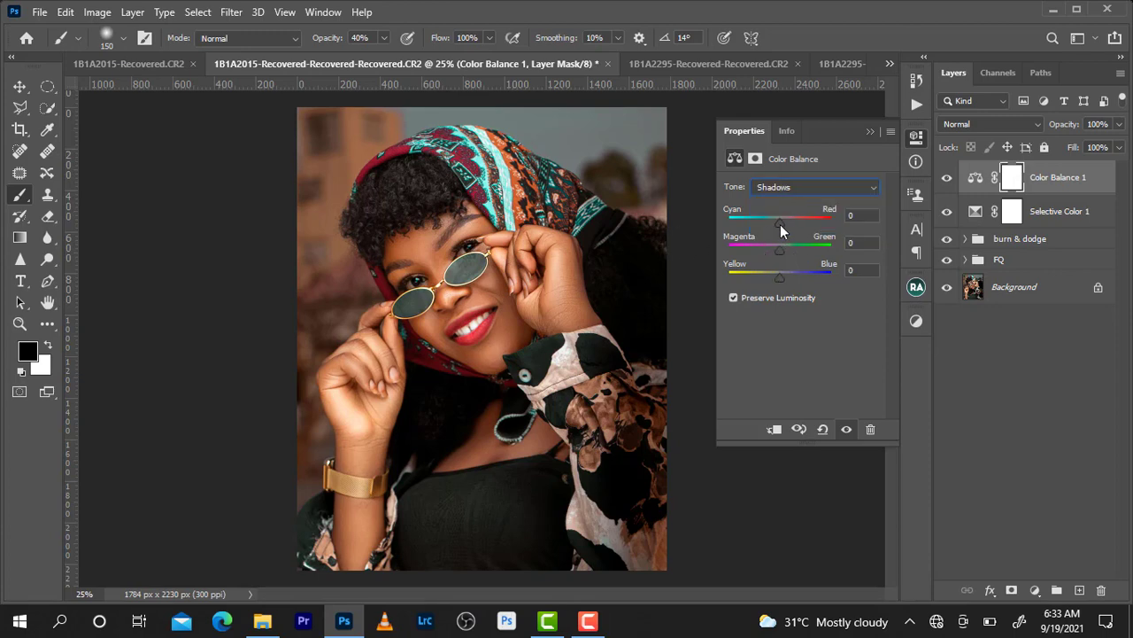
{"action": "left_click_drag", "start_coordinate": [780, 224], "coordinate": [774, 224]}
{"action": "left_click_drag", "start_coordinate": [782, 278], "coordinate": [783, 278]}
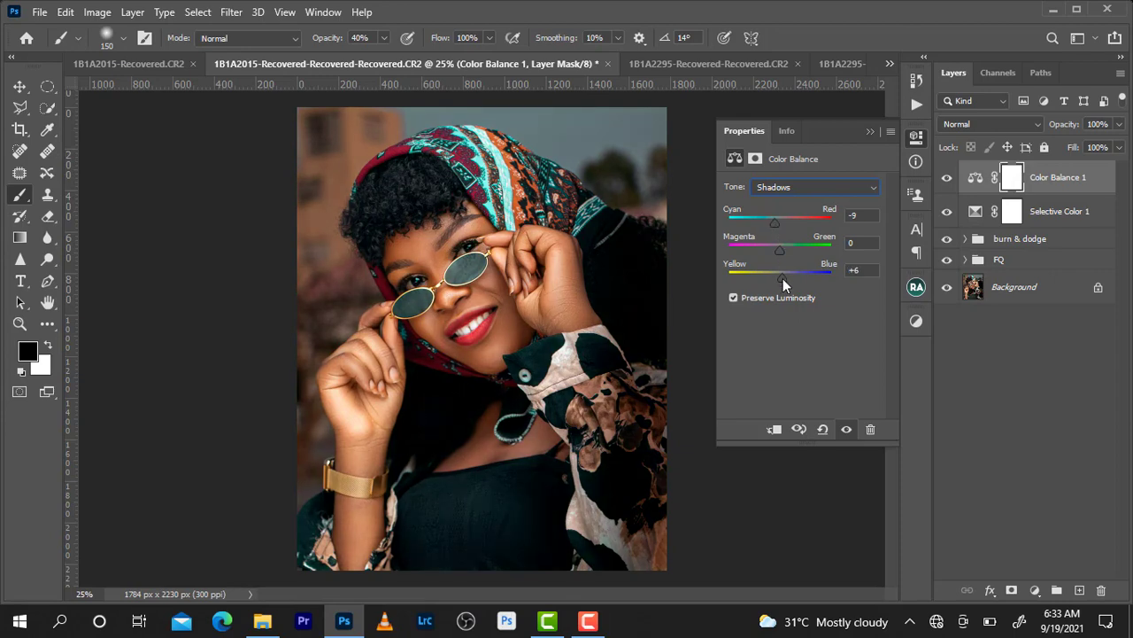
{"action": "left_click_drag", "start_coordinate": [774, 231], "coordinate": [775, 224]}
{"action": "left_click_drag", "start_coordinate": [783, 279], "coordinate": [782, 253]}
Set the Color Balance highlights to Cyan -15, Magenta -2, Blue +22.
{"action": "left_click", "coordinate": [784, 189]}
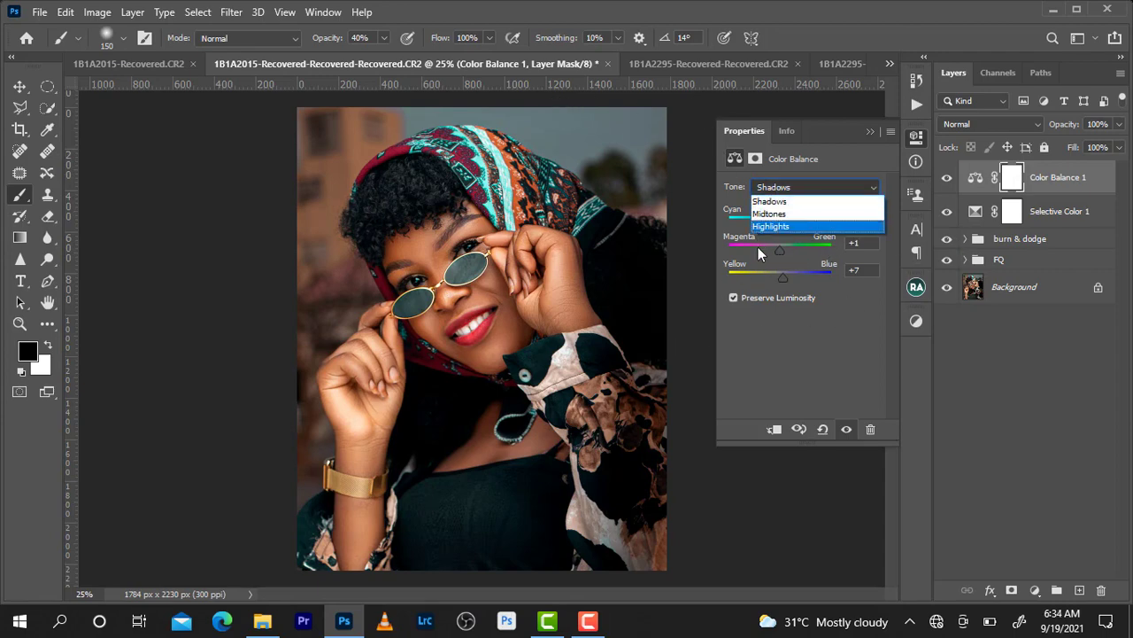
{"action": "left_click", "coordinate": [775, 227]}
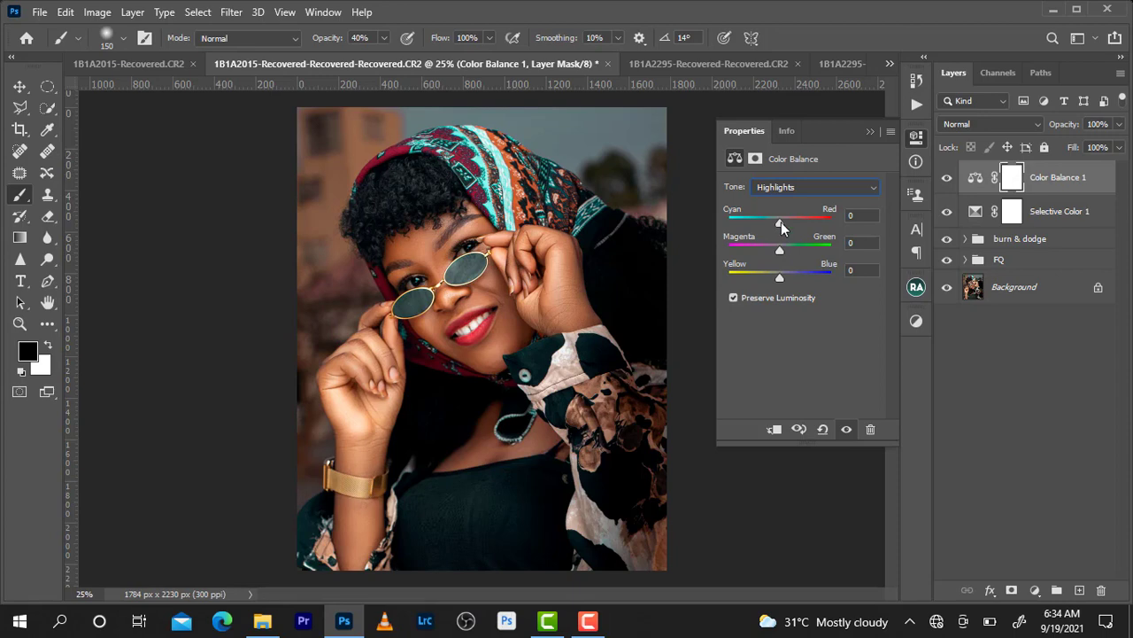
{"action": "left_click_drag", "start_coordinate": [781, 221], "coordinate": [772, 222]}
{"action": "left_click_drag", "start_coordinate": [784, 276], "coordinate": [791, 284]}
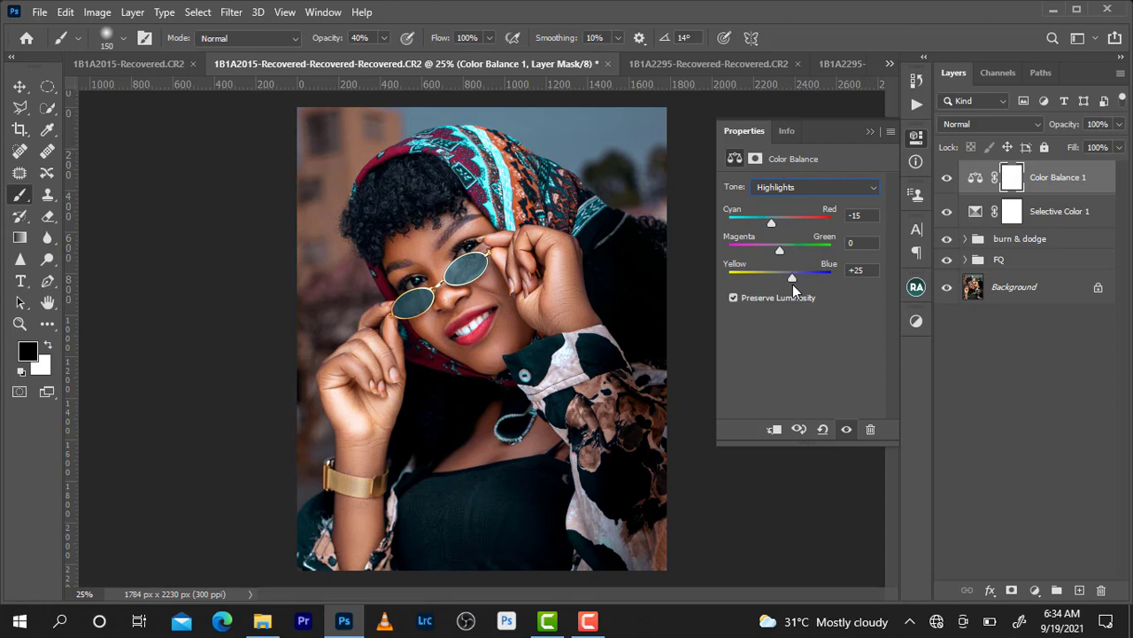
{"action": "left_click_drag", "start_coordinate": [790, 287], "coordinate": [791, 287]}
{"action": "left_click_drag", "start_coordinate": [779, 248], "coordinate": [778, 250]}
Push the Color Balance midtones to Yellow -14 and toggle the layer to compare.
{"action": "left_click", "coordinate": [796, 186]}
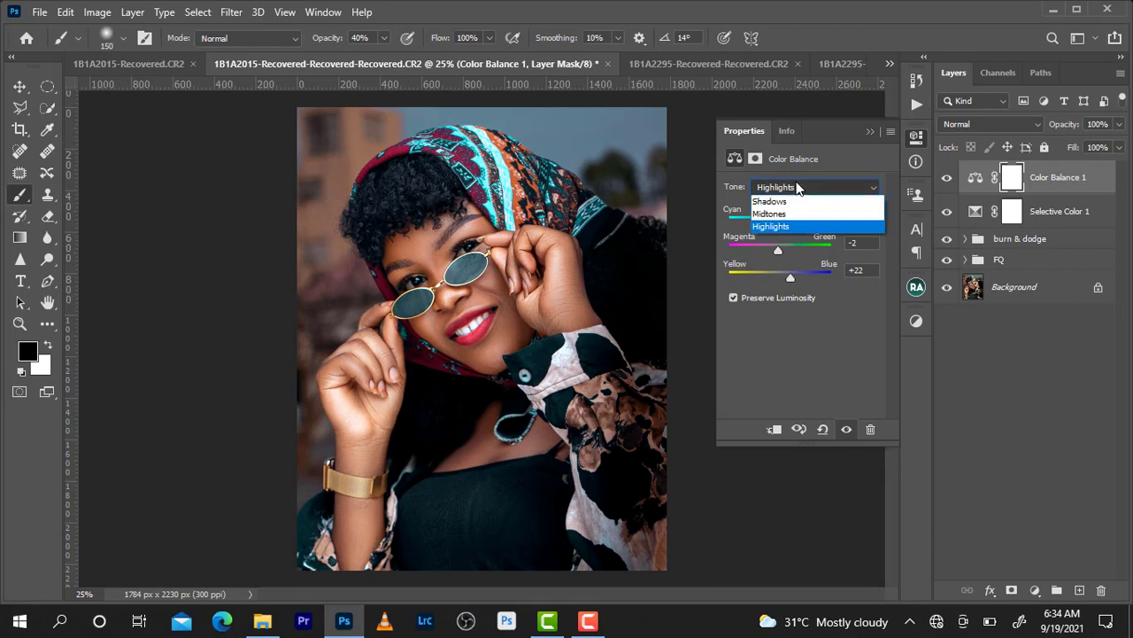
{"action": "left_click", "coordinate": [792, 212]}
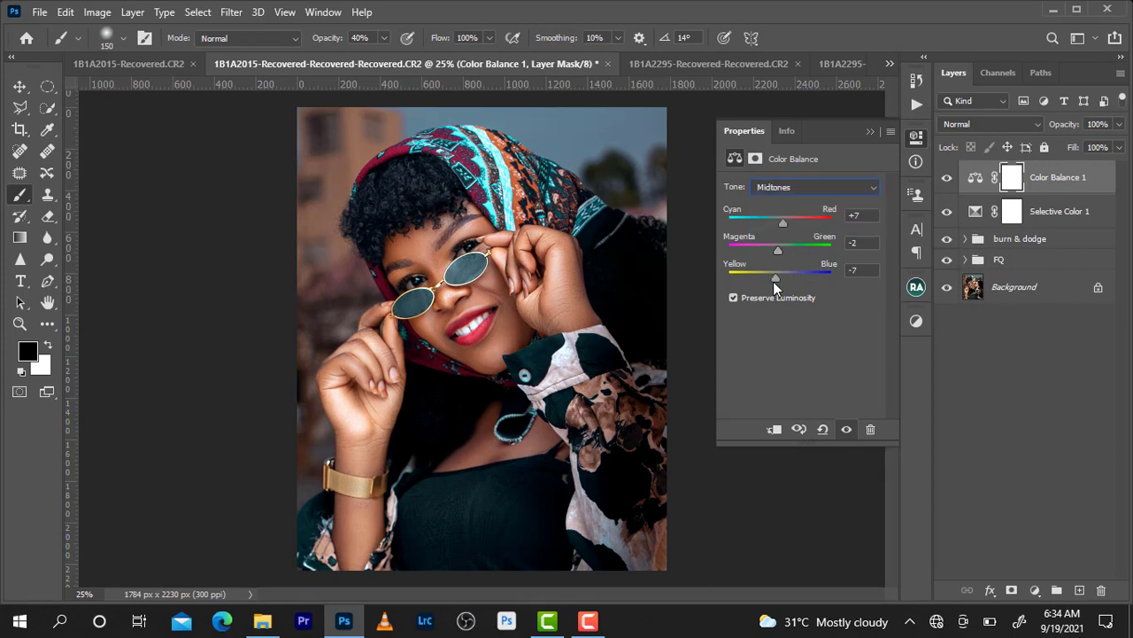
{"action": "left_click_drag", "start_coordinate": [775, 278], "coordinate": [772, 278]}
{"action": "left_click", "coordinate": [948, 178]}
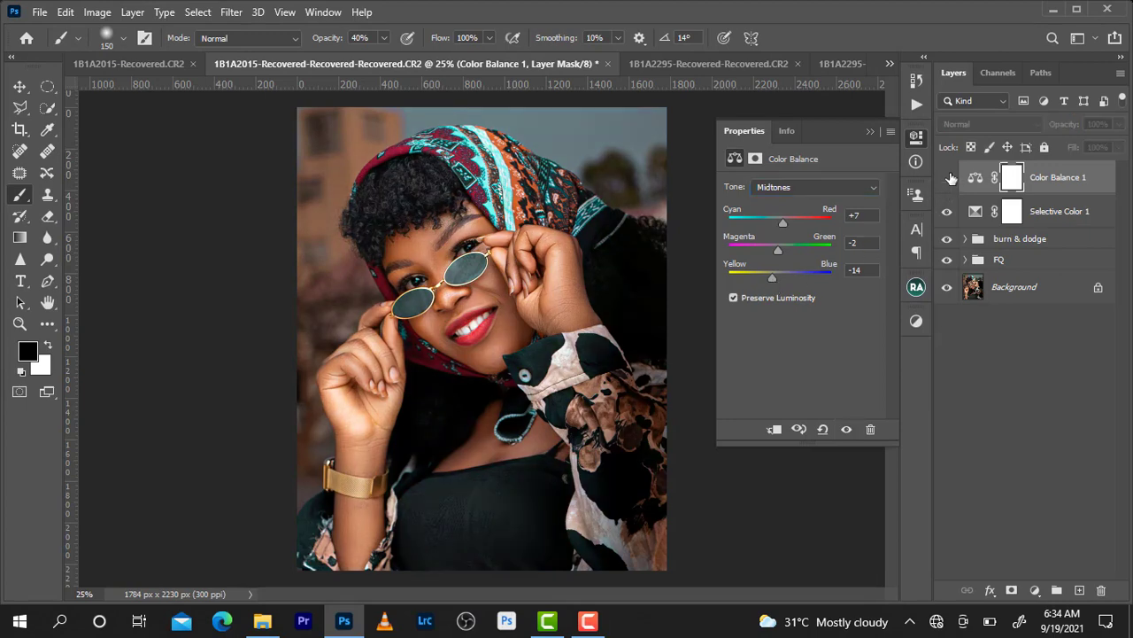
{"action": "left_click", "coordinate": [949, 178]}
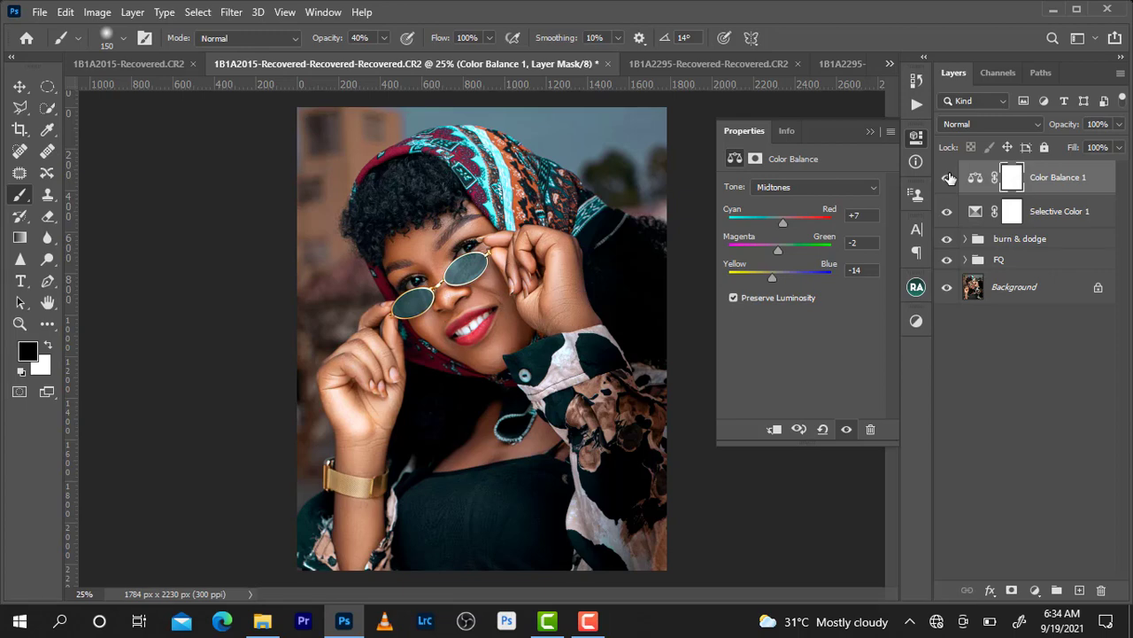
Keep Midtones as the tonal range and bring up the adjustment layer list.
{"action": "left_click", "coordinate": [796, 187]}
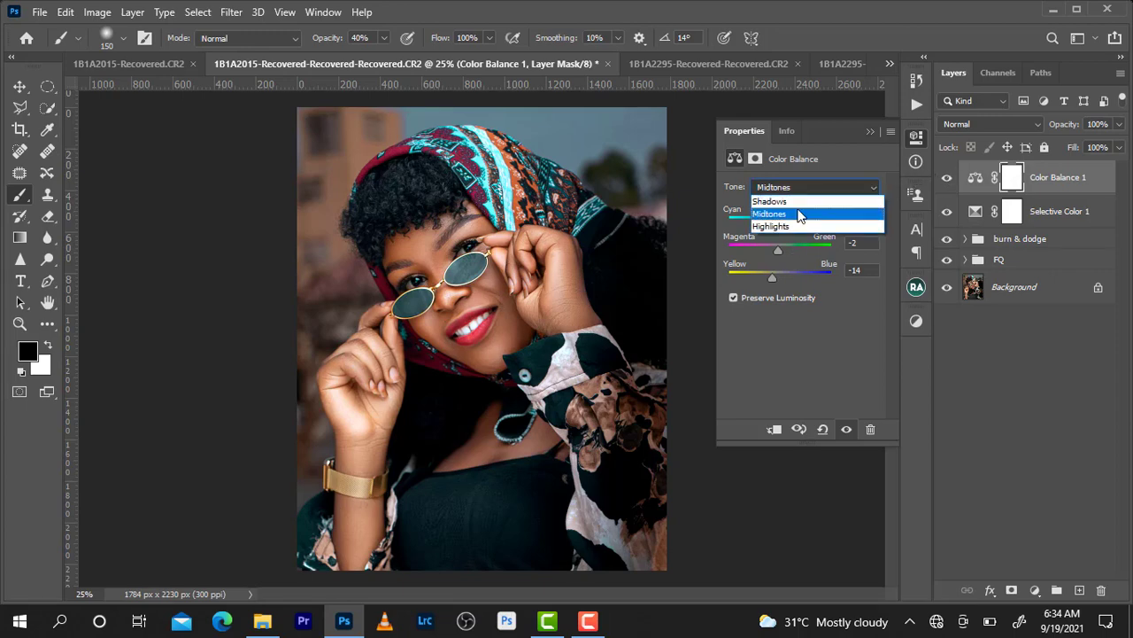
{"action": "left_click", "coordinate": [873, 156]}
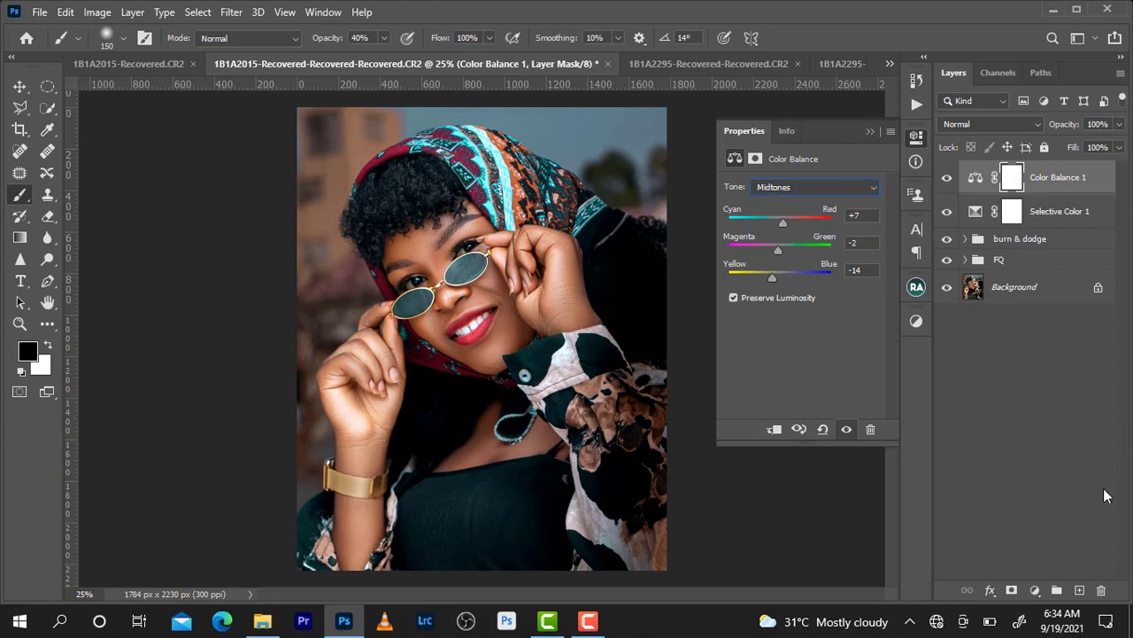
{"action": "left_click", "coordinate": [1036, 590]}
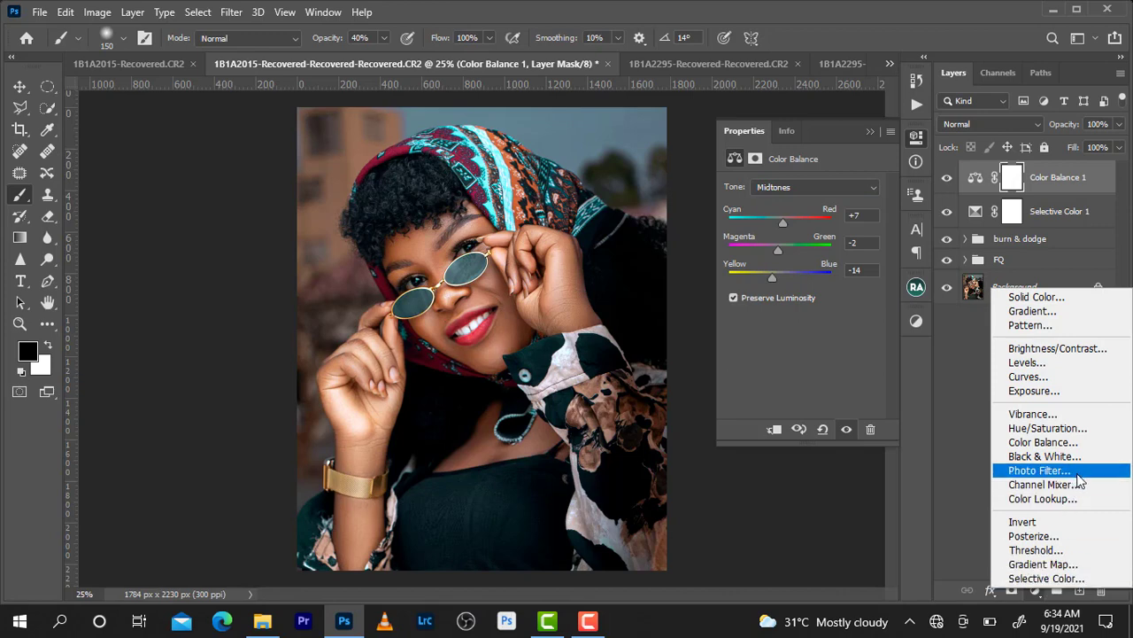
Add a Color Lookup layer, then dismiss the 3D LUT file loader without choosing one.
{"action": "left_click", "coordinate": [1055, 502]}
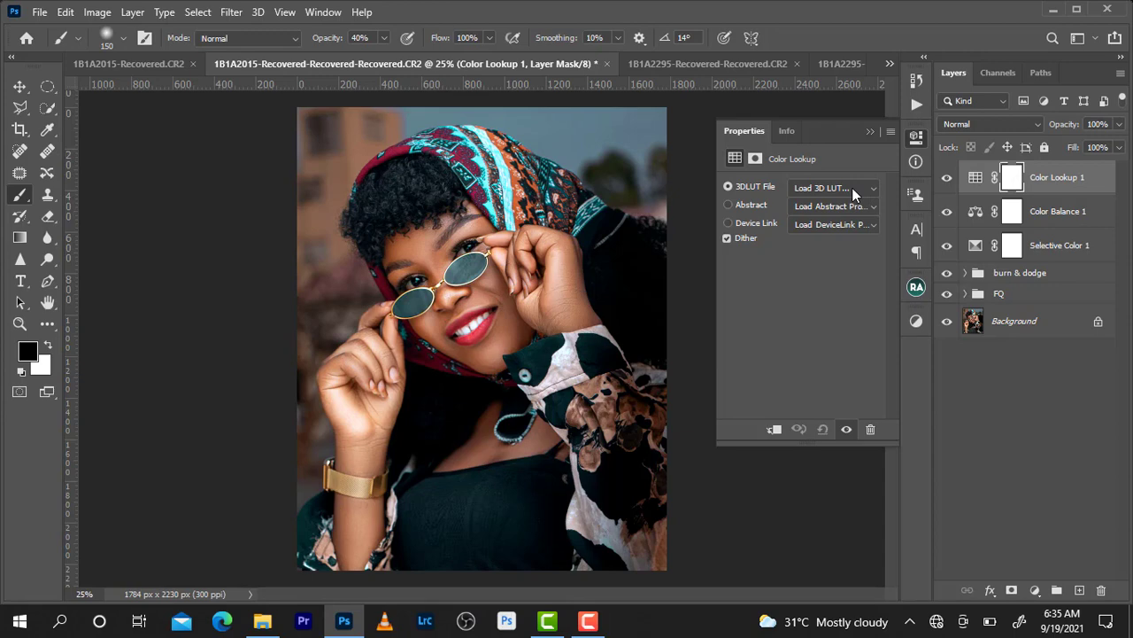
{"action": "left_click", "coordinate": [852, 188]}
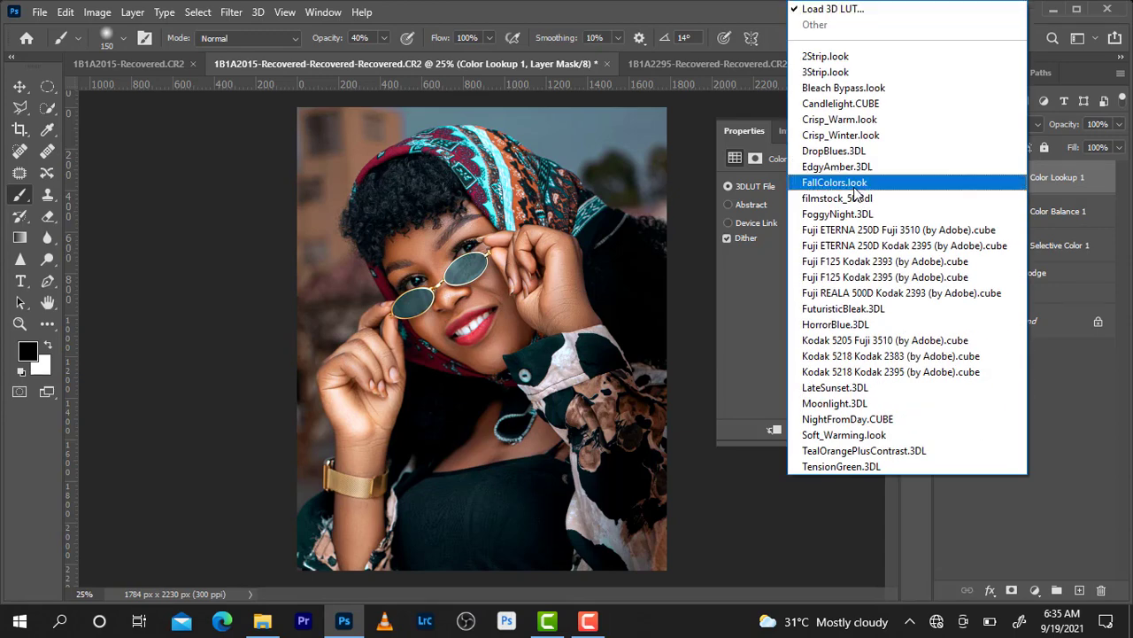
{"action": "left_click", "coordinate": [854, 11]}
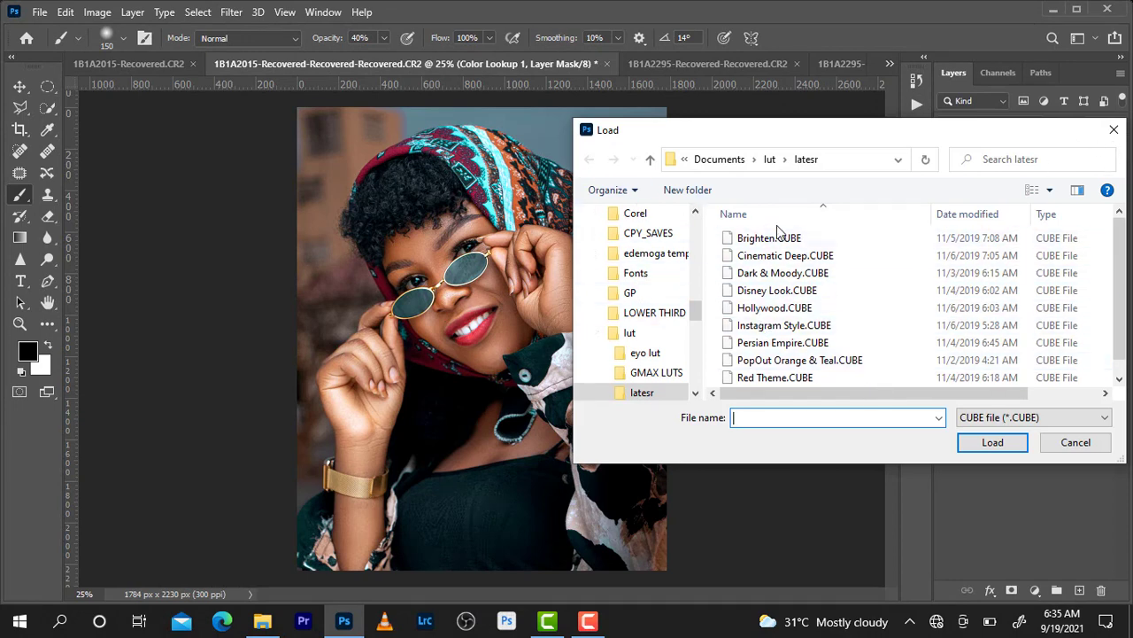
{"action": "left_click", "coordinate": [1072, 443]}
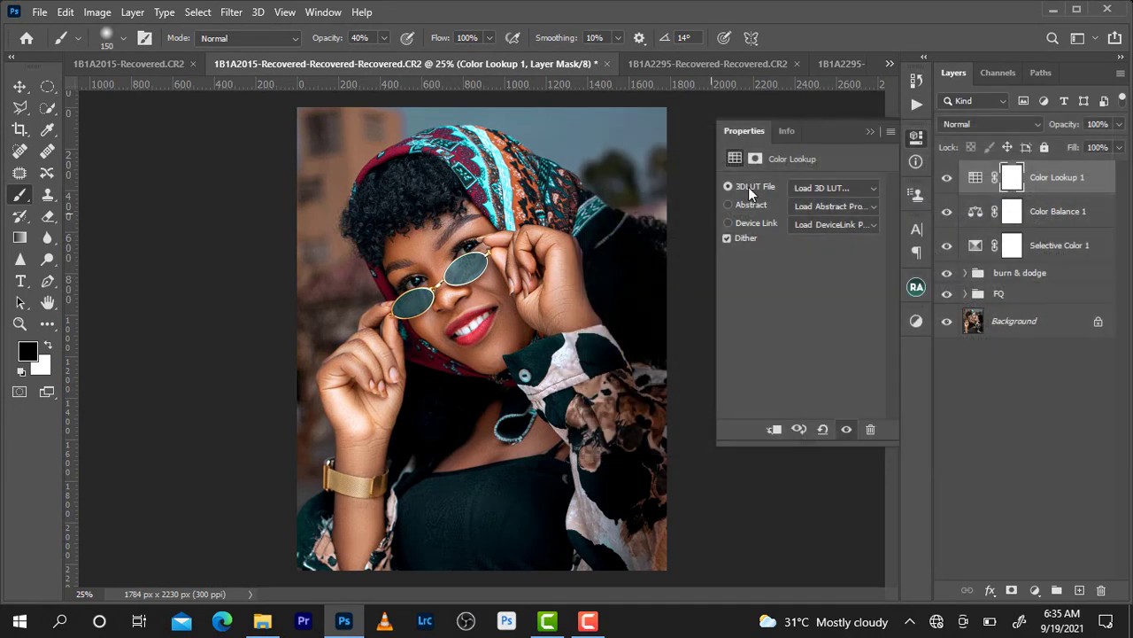
{"action": "left_click", "coordinate": [833, 187]}
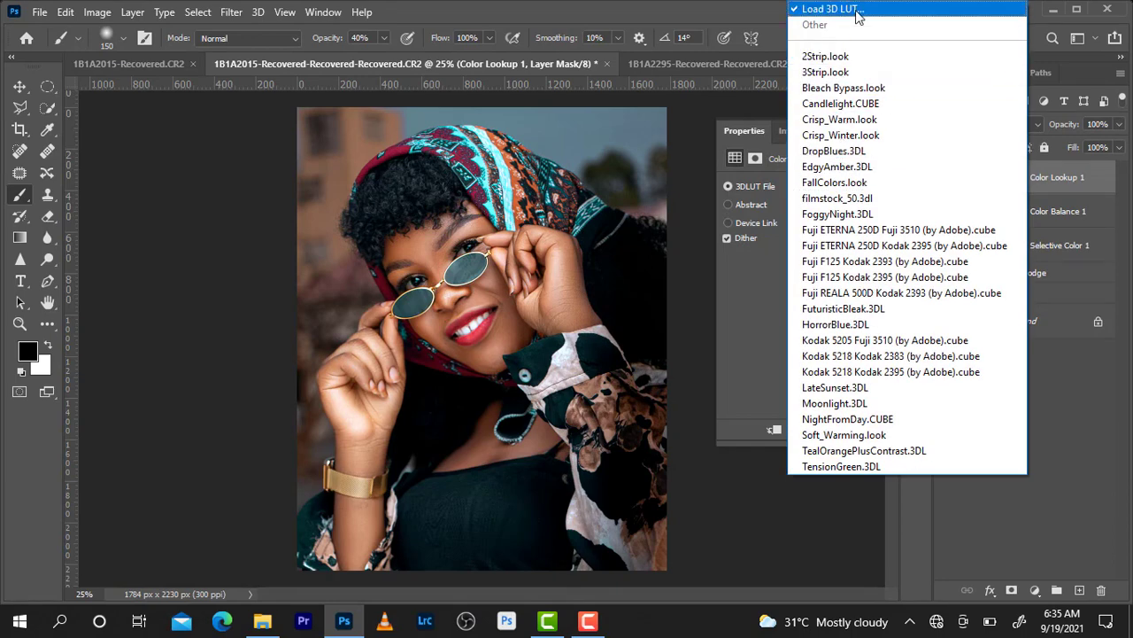
{"action": "left_click", "coordinate": [751, 345]}
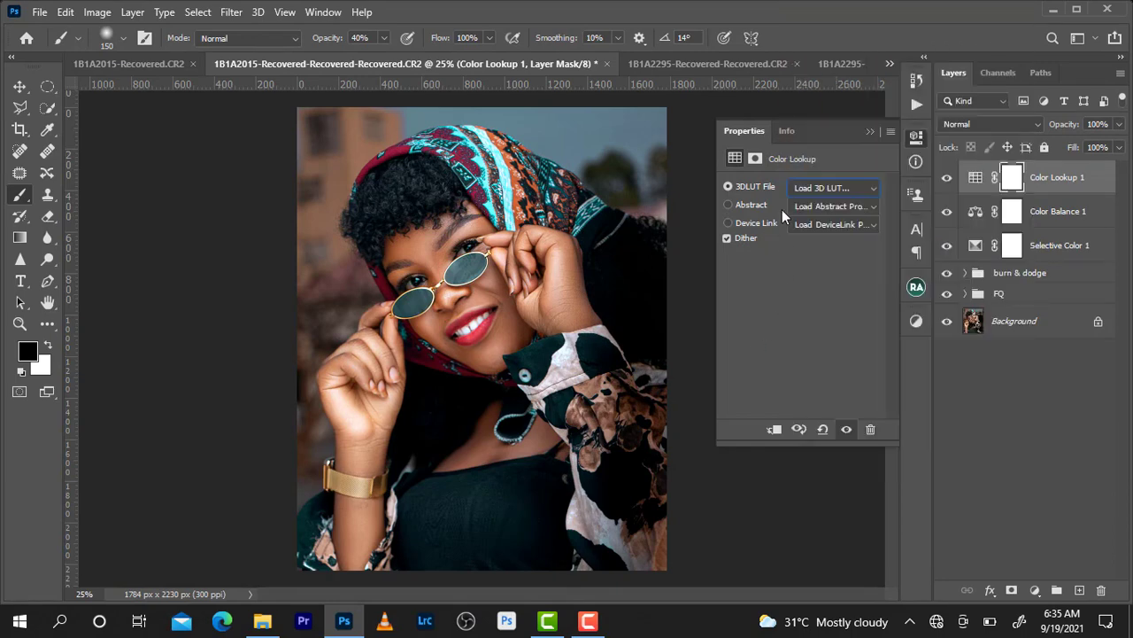
Browse the lut folder for a 3D LUT file, then cancel without loading.
{"action": "left_click", "coordinate": [827, 189]}
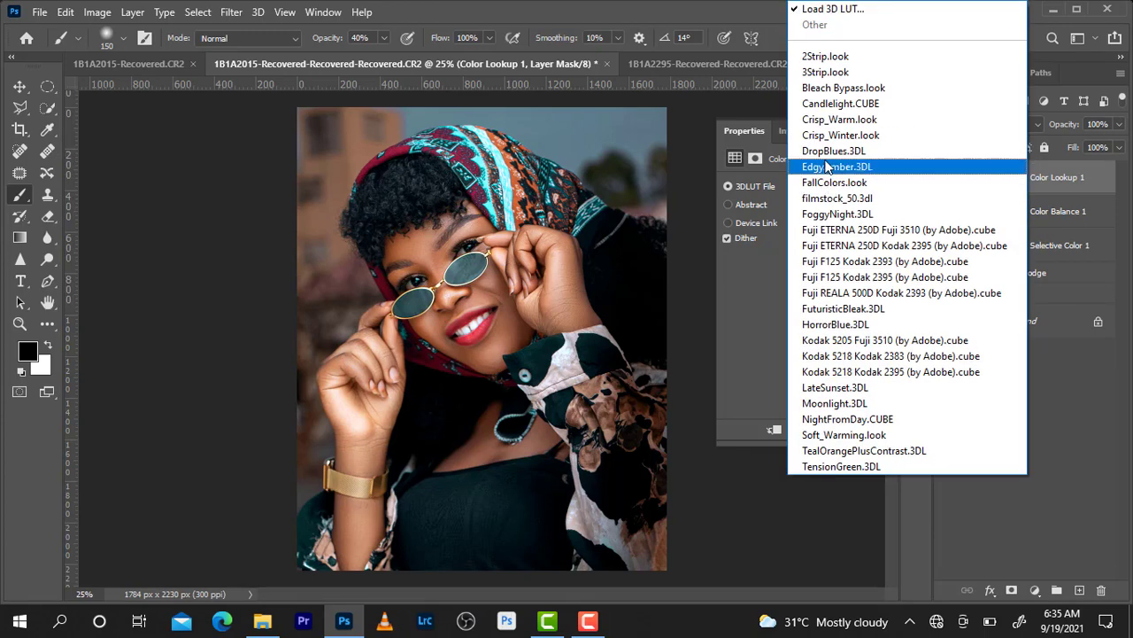
{"action": "left_click", "coordinate": [823, 6]}
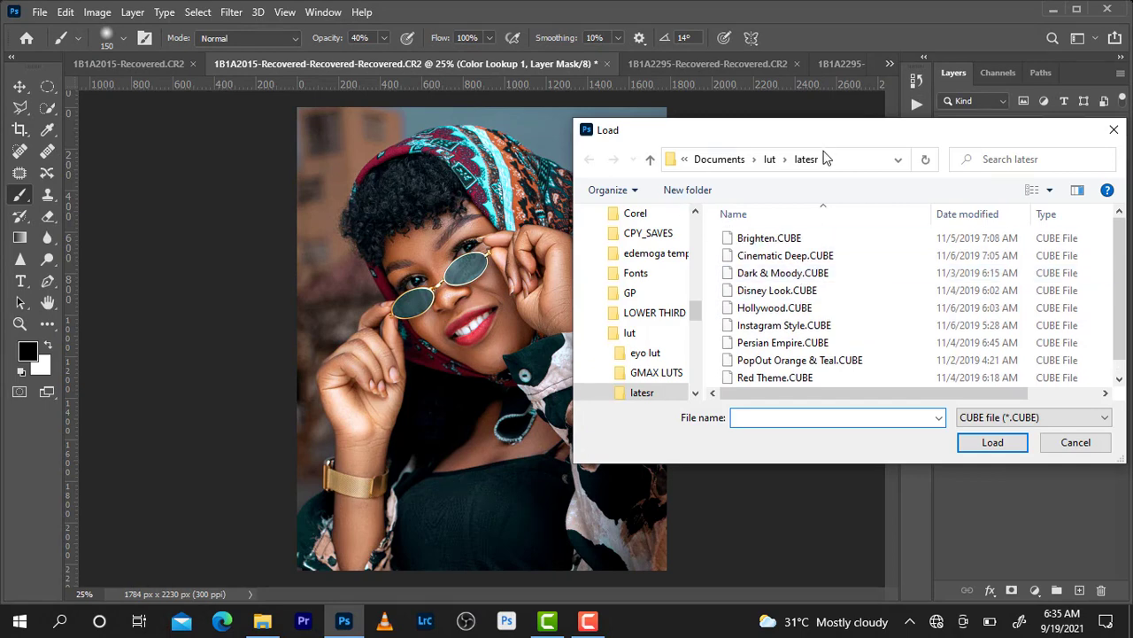
{"action": "left_click", "coordinate": [769, 159]}
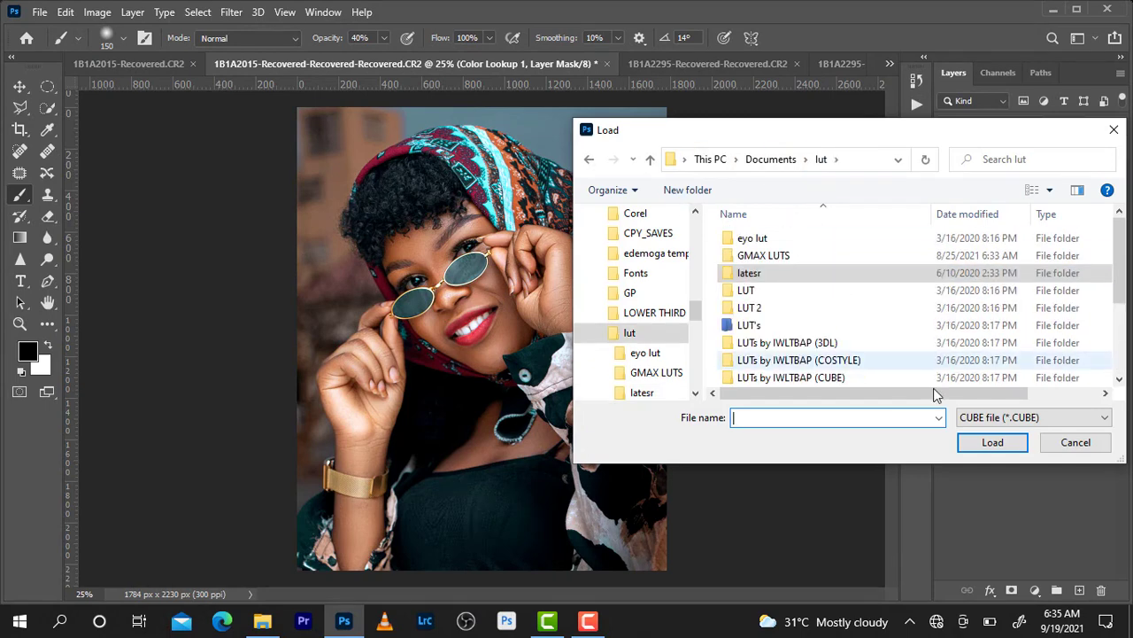
{"action": "left_click", "coordinate": [1067, 443]}
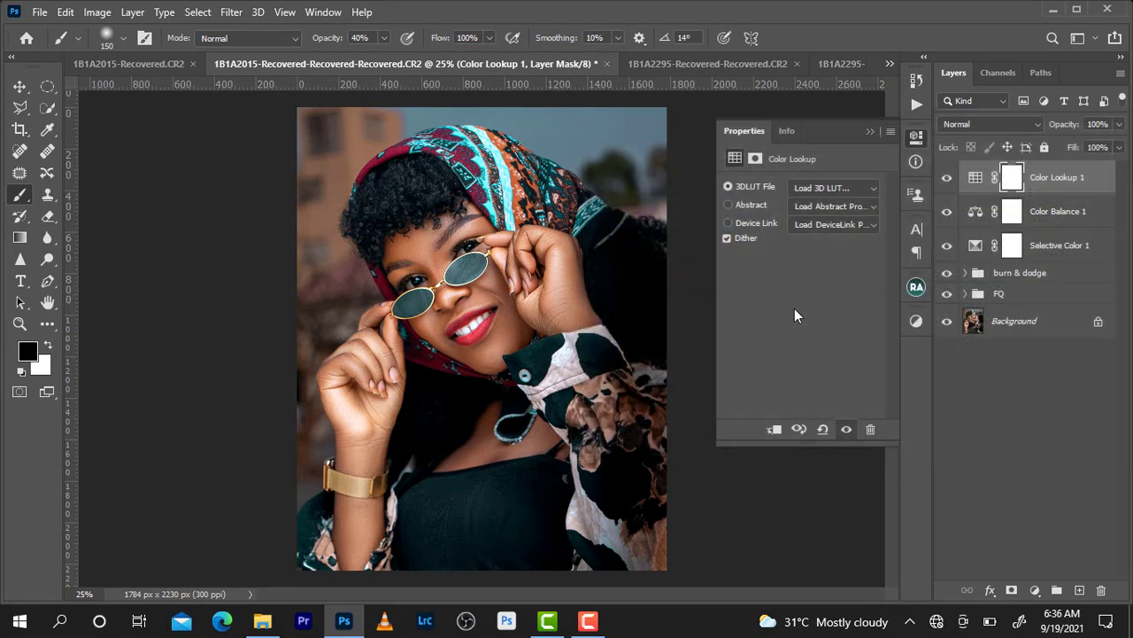
Load the FallColors.look 3D LUT on the Color Lookup layer.
{"action": "left_click", "coordinate": [829, 187]}
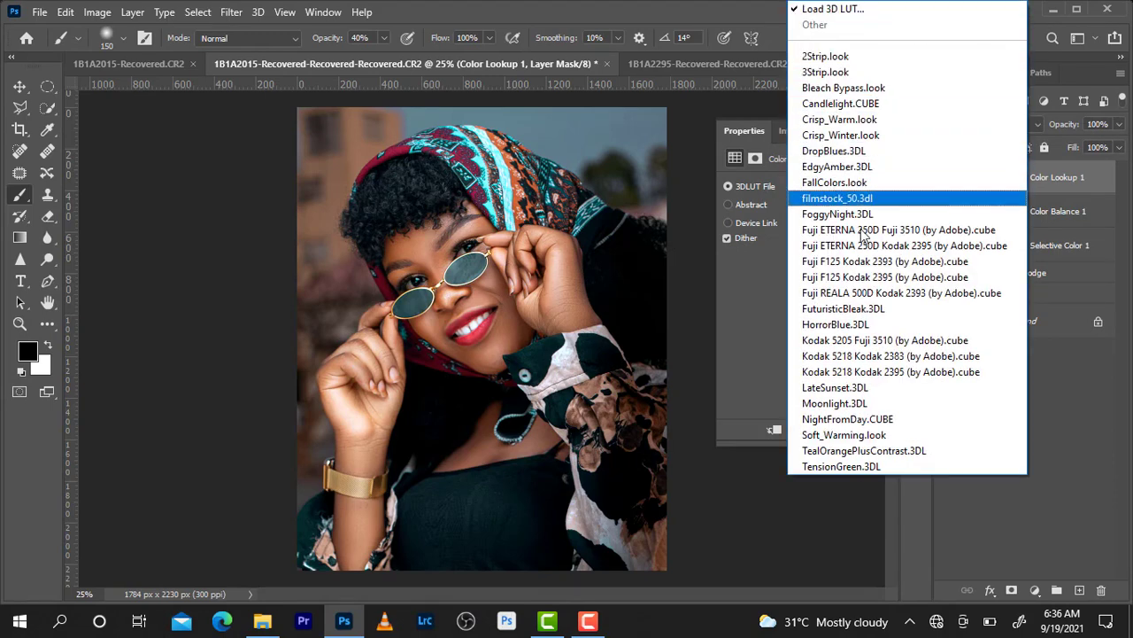
{"action": "left_click", "coordinate": [835, 182]}
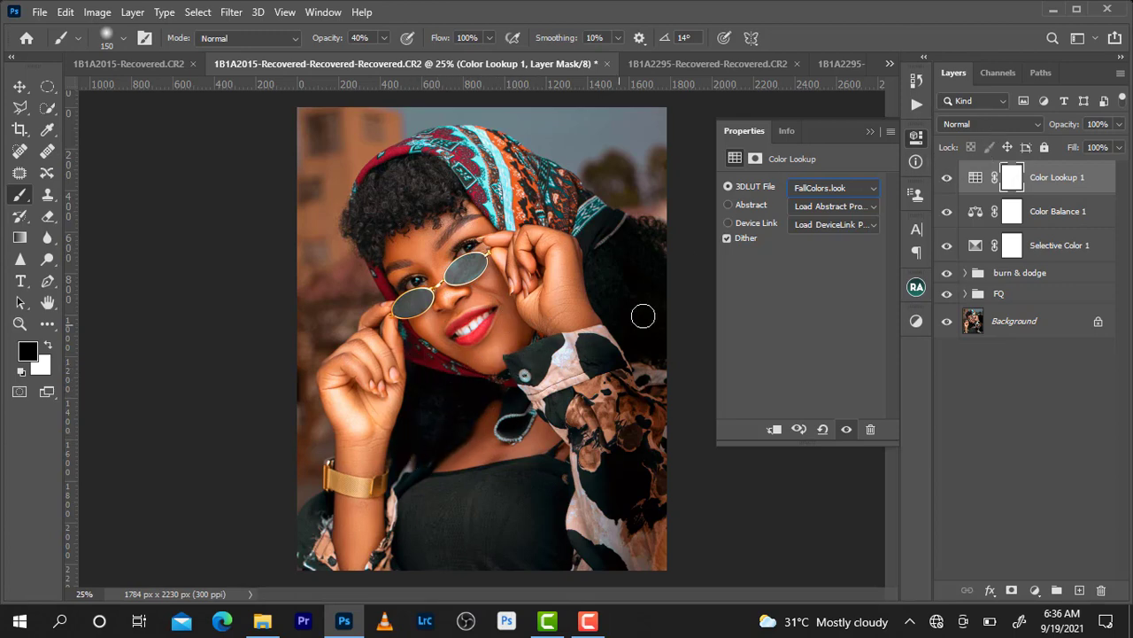
{"action": "left_click", "coordinate": [1001, 124]}
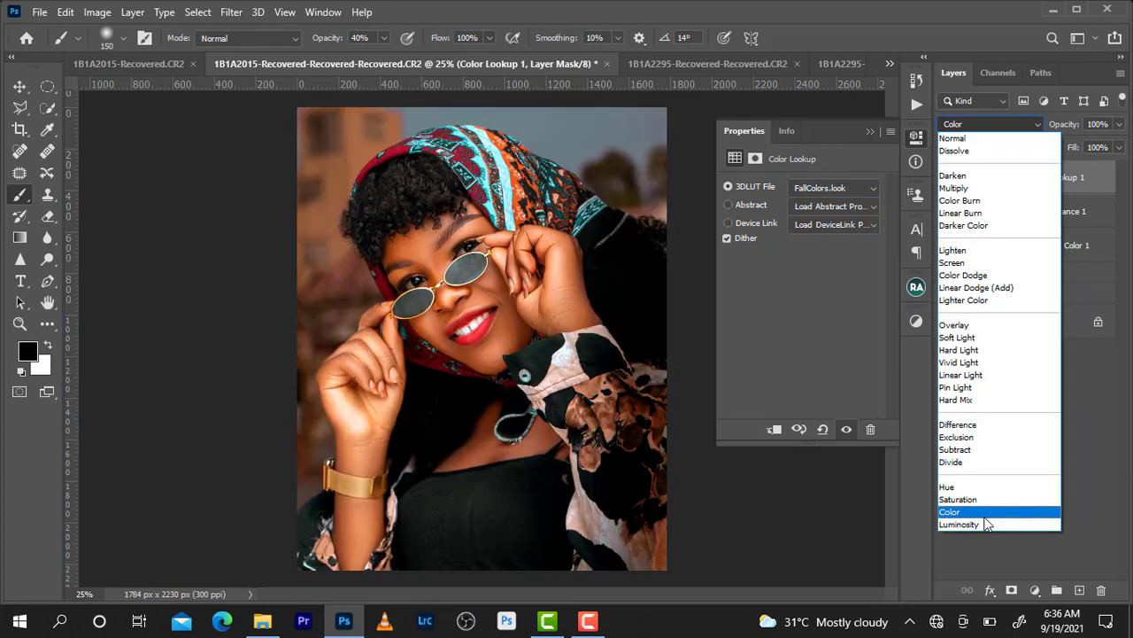
Blend Color Lookup 1 in Color mode at 46% opacity, toggling it to compare.
{"action": "left_click", "coordinate": [986, 517]}
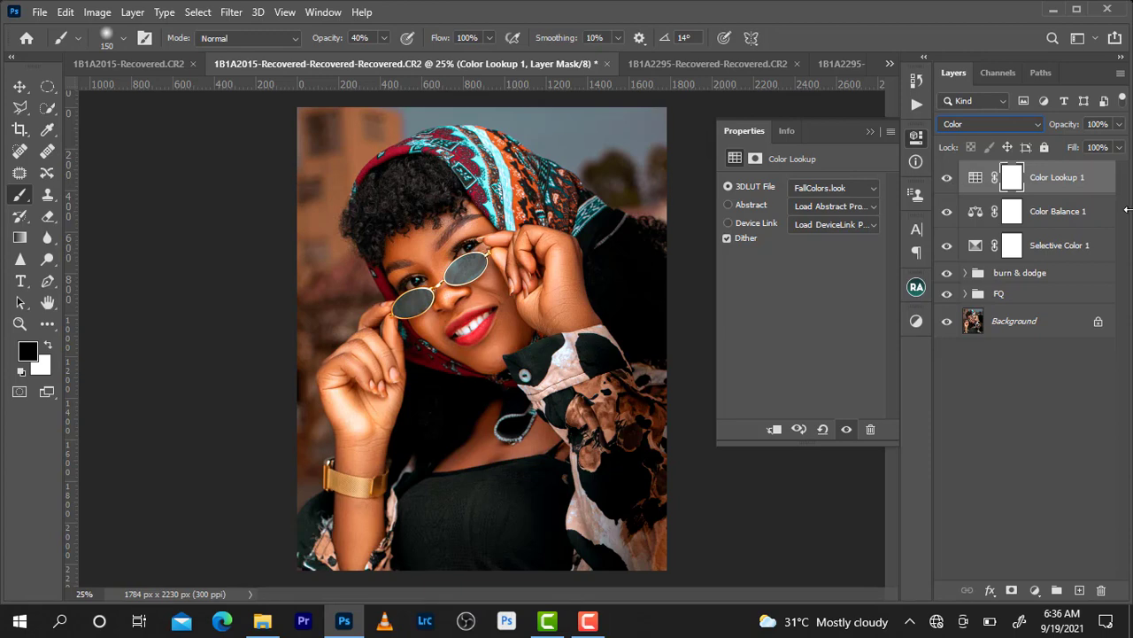
{"action": "key", "text": "ctrl+z"}
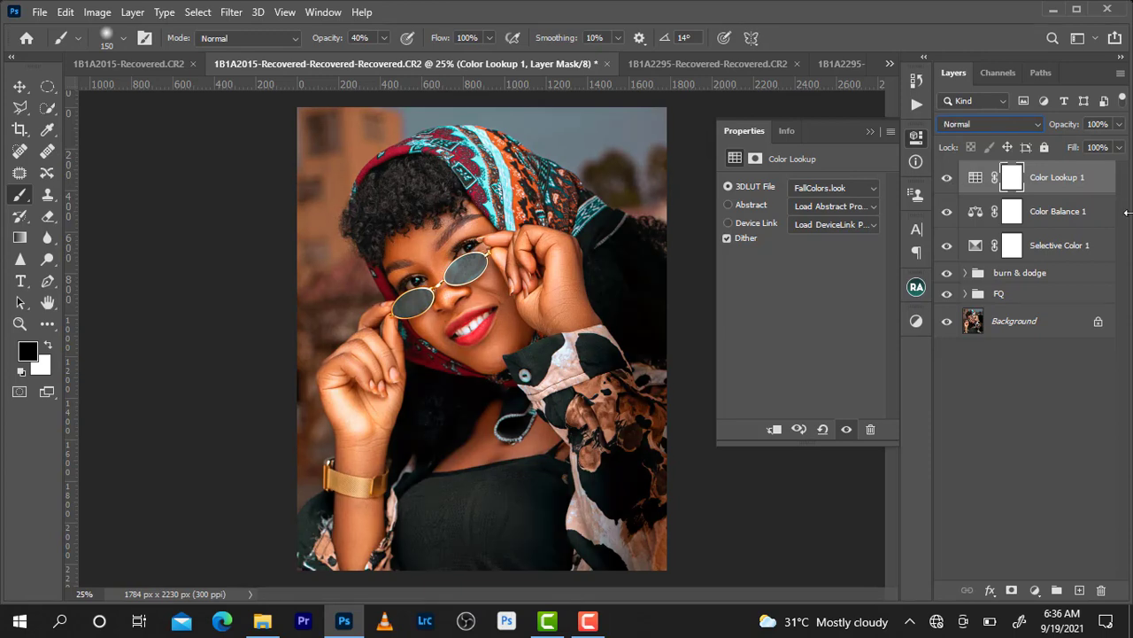
{"action": "key", "text": "ctrl+shift+z"}
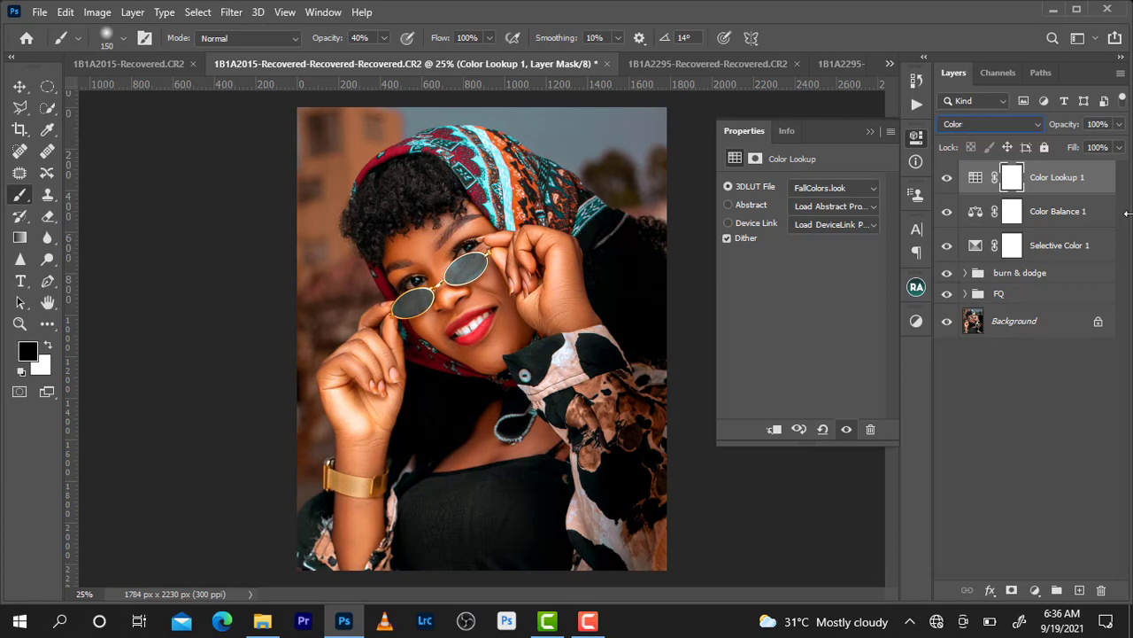
{"action": "left_click", "coordinate": [1119, 124]}
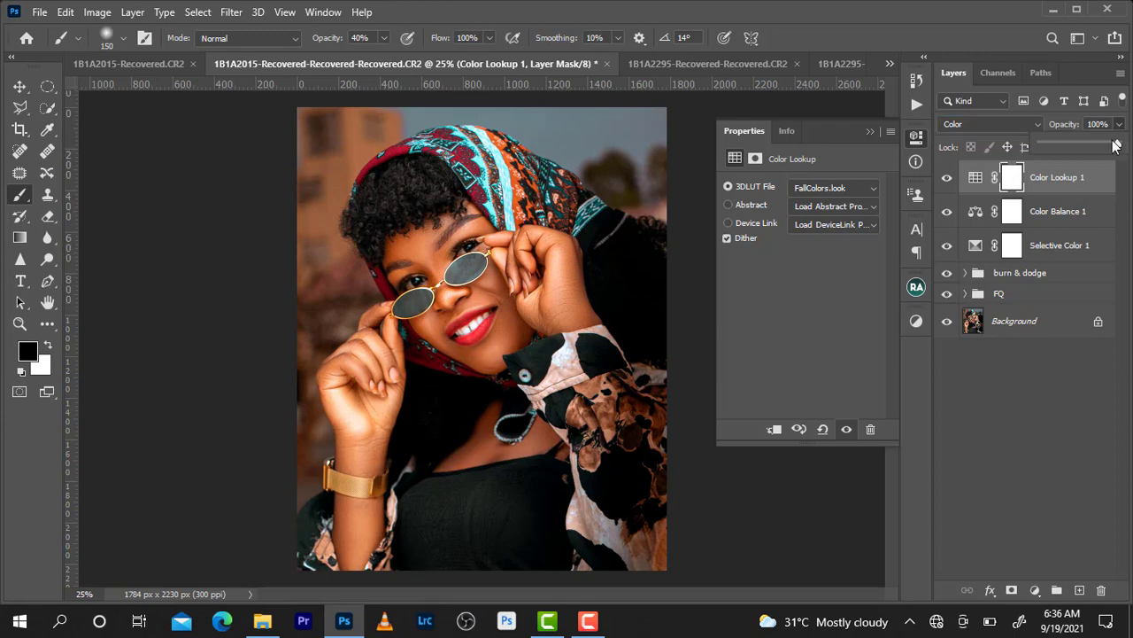
{"action": "left_click_drag", "start_coordinate": [1120, 144], "coordinate": [1089, 146]}
{"action": "left_click", "coordinate": [942, 184]}
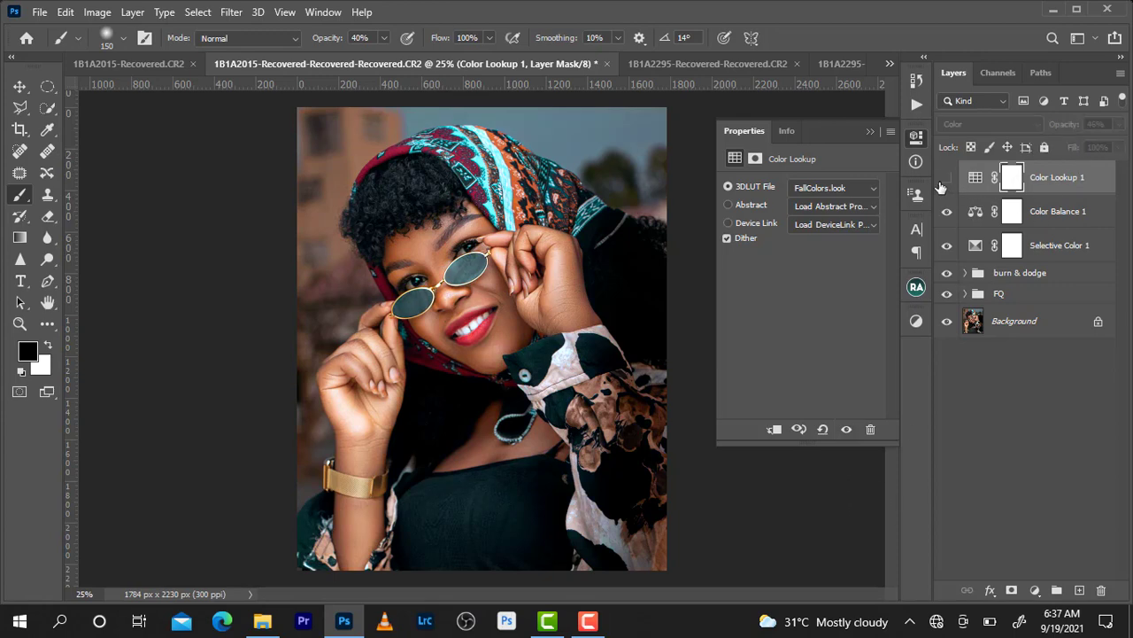
{"action": "left_click", "coordinate": [942, 183]}
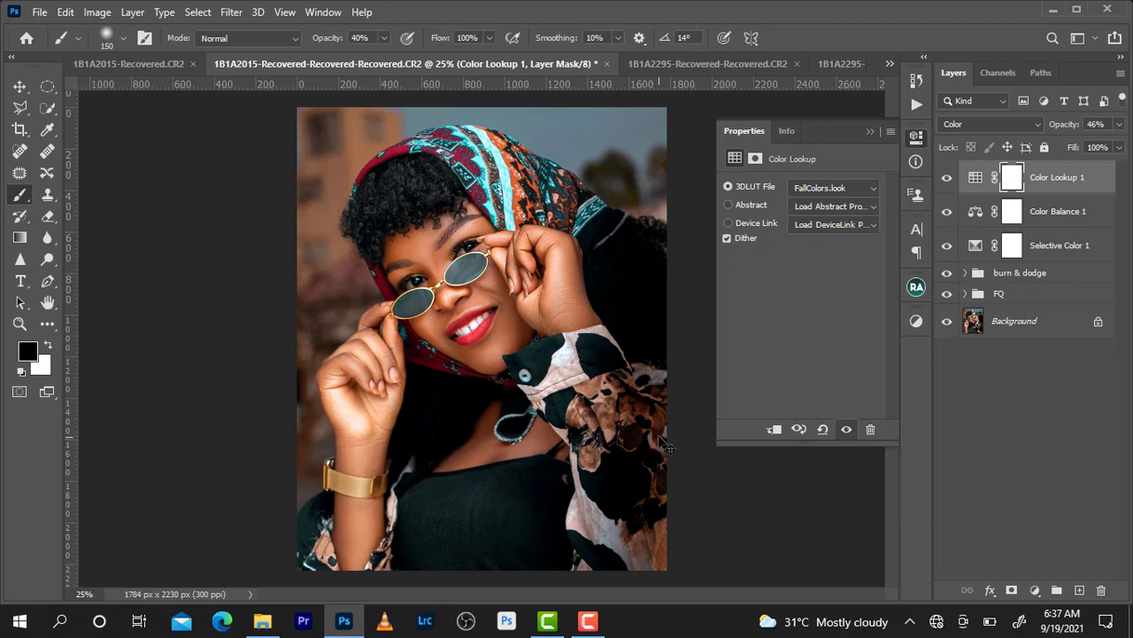
Invert the Color Lookup mask to black and set a large white brush at 100% opacity.
{"action": "key", "text": "ctrl+i"}
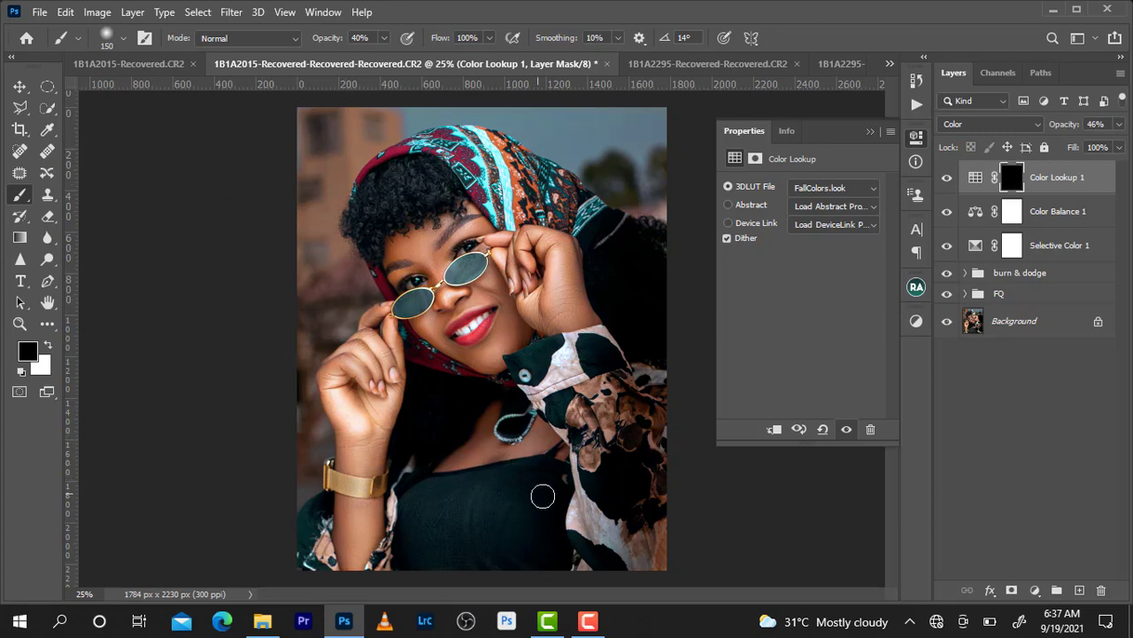
{"action": "left_click", "coordinate": [46, 347]}
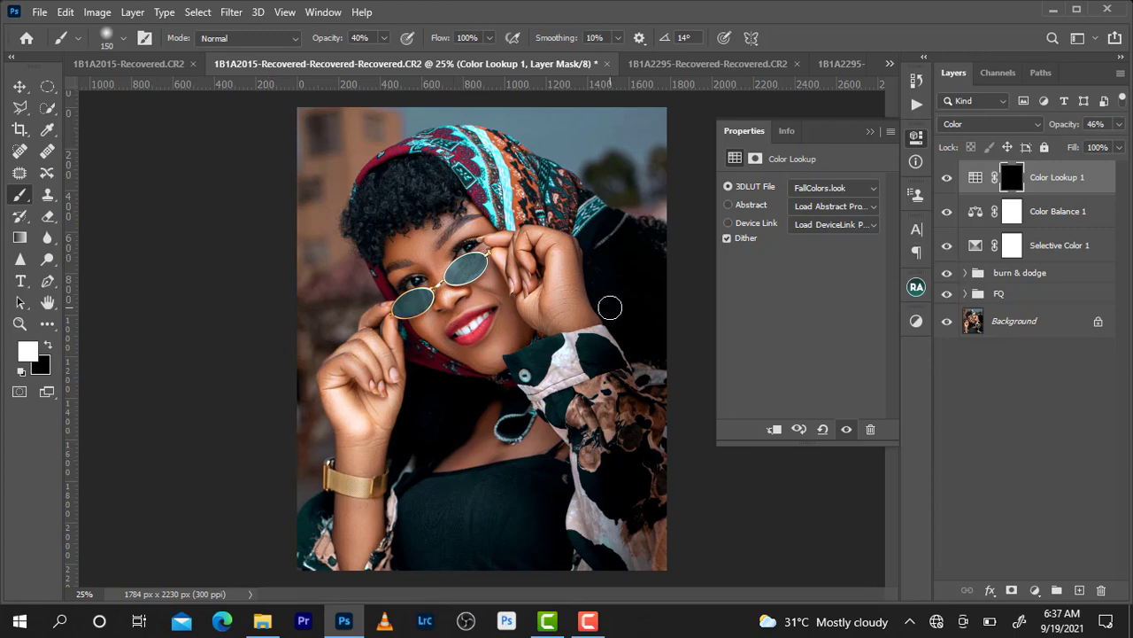
{"action": "key", "text": "bracketright"}
{"action": "key", "text": "bracketright"}
{"action": "key", "text": "bracketright"}
{"action": "left_click", "coordinate": [387, 39]}
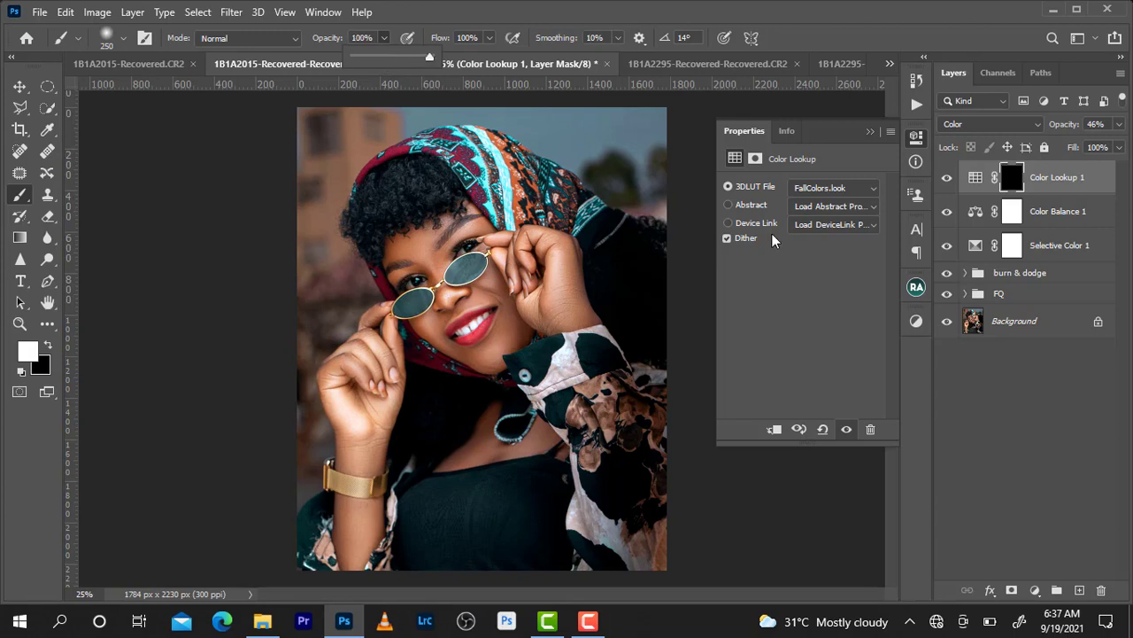
{"action": "key", "text": "bracketright"}
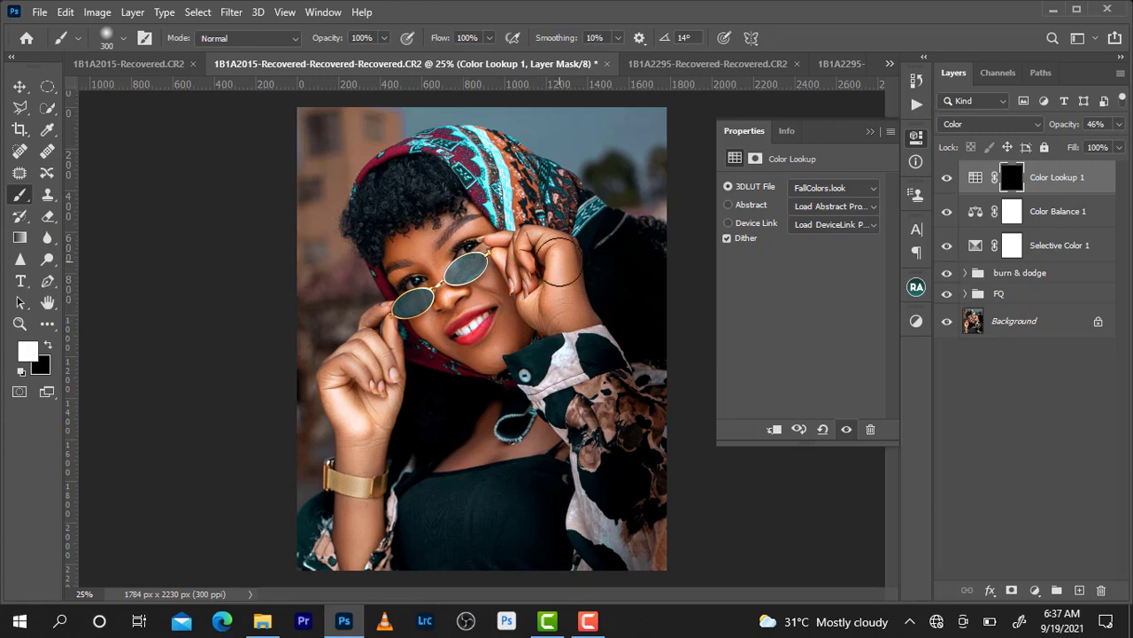
Paint the lookup effect back over the skin, from face and neck to the left hand.
{"action": "key", "text": "bracketleft"}
{"action": "key", "text": "bracketleft"}
{"action": "left_click_drag", "start_coordinate": [514, 275], "coordinate": [505, 428]}
{"action": "left_click_drag", "start_coordinate": [500, 417], "coordinate": [363, 343]}
{"action": "key", "text": "bracketright"}
{"action": "scroll", "coordinate": [474, 465], "scroll_direction": "down", "scroll_amount": 1}
{"action": "scroll", "coordinate": [474, 465], "scroll_direction": "down", "scroll_amount": 1}
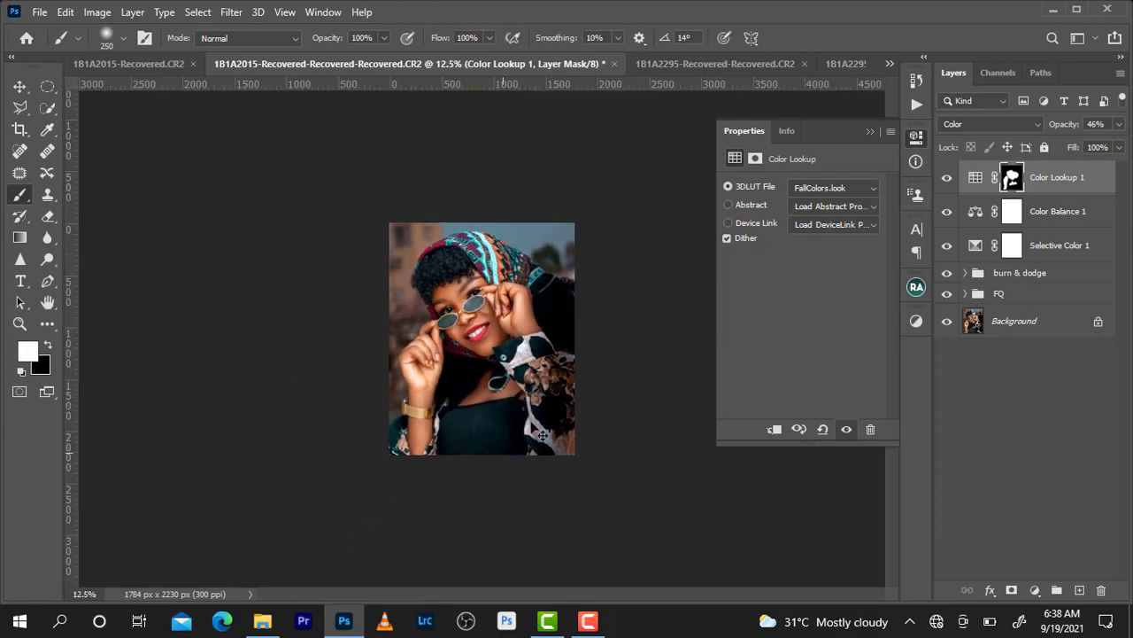
{"action": "scroll", "coordinate": [470, 470], "scroll_direction": "up", "scroll_amount": 2}
{"action": "scroll", "coordinate": [460, 478], "scroll_direction": "up", "scroll_amount": 1}
{"action": "scroll", "coordinate": [461, 478], "scroll_direction": "up", "scroll_amount": 1}
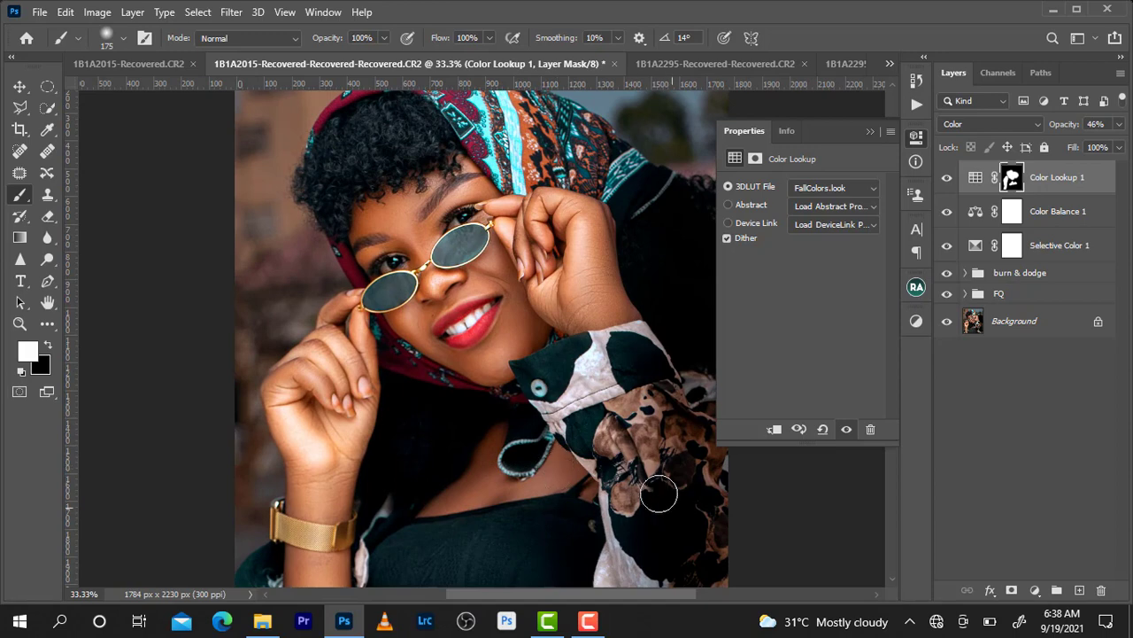
{"action": "scroll", "coordinate": [425, 443], "scroll_direction": "down", "scroll_amount": 2}
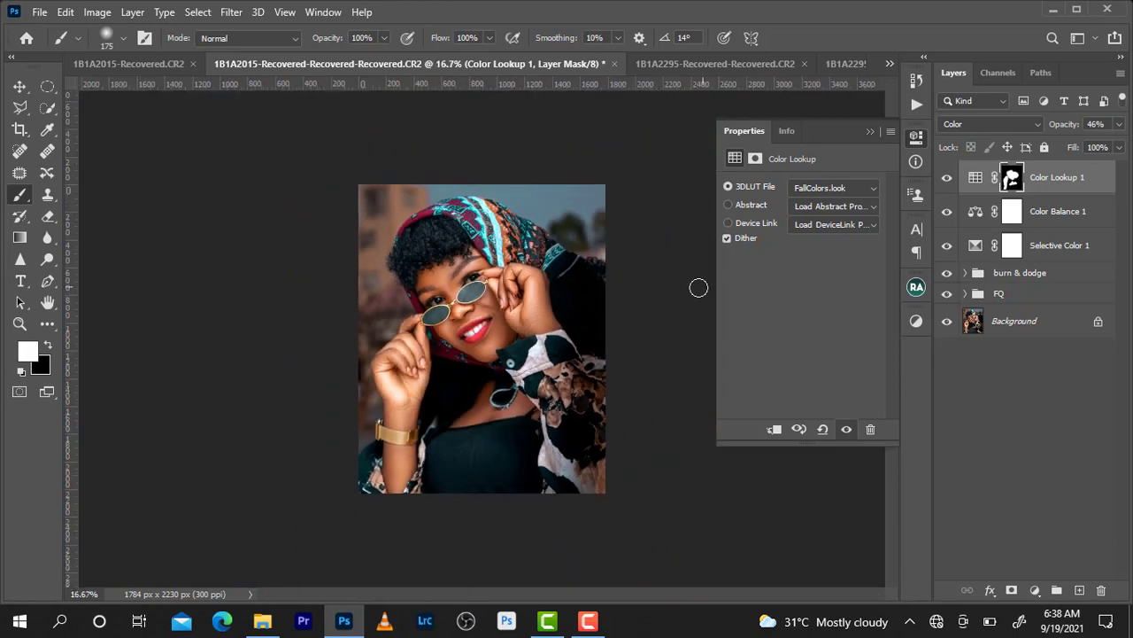
{"action": "scroll", "coordinate": [637, 306], "scroll_direction": "up", "scroll_amount": 1}
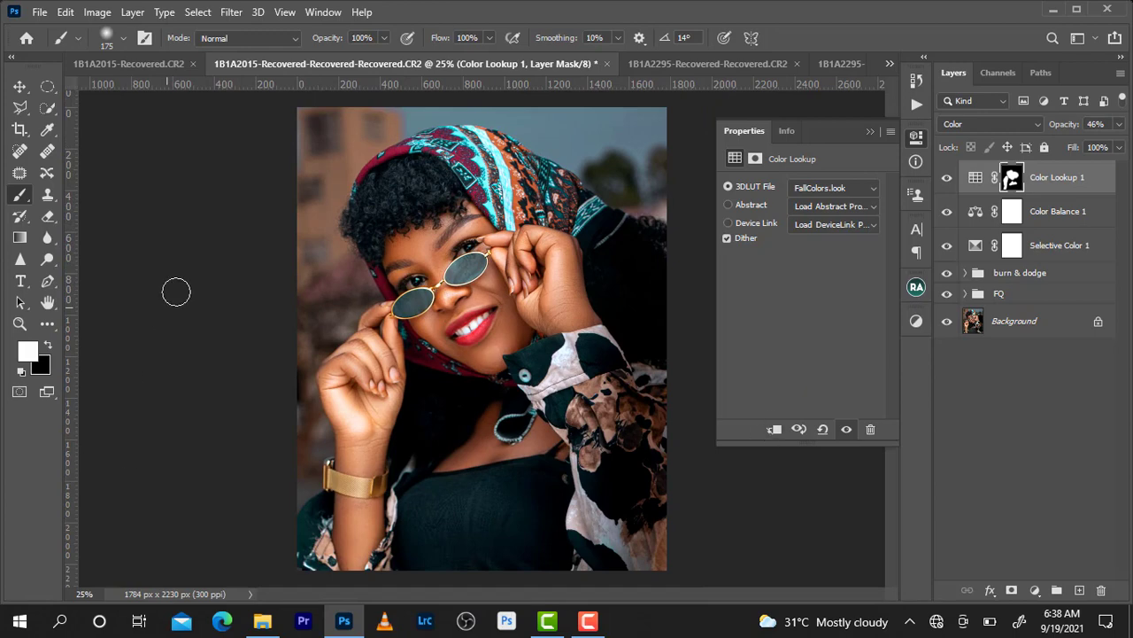
{"action": "key", "text": "bracketleft"}
{"action": "scroll", "coordinate": [542, 381], "scroll_direction": "up", "scroll_amount": 1}
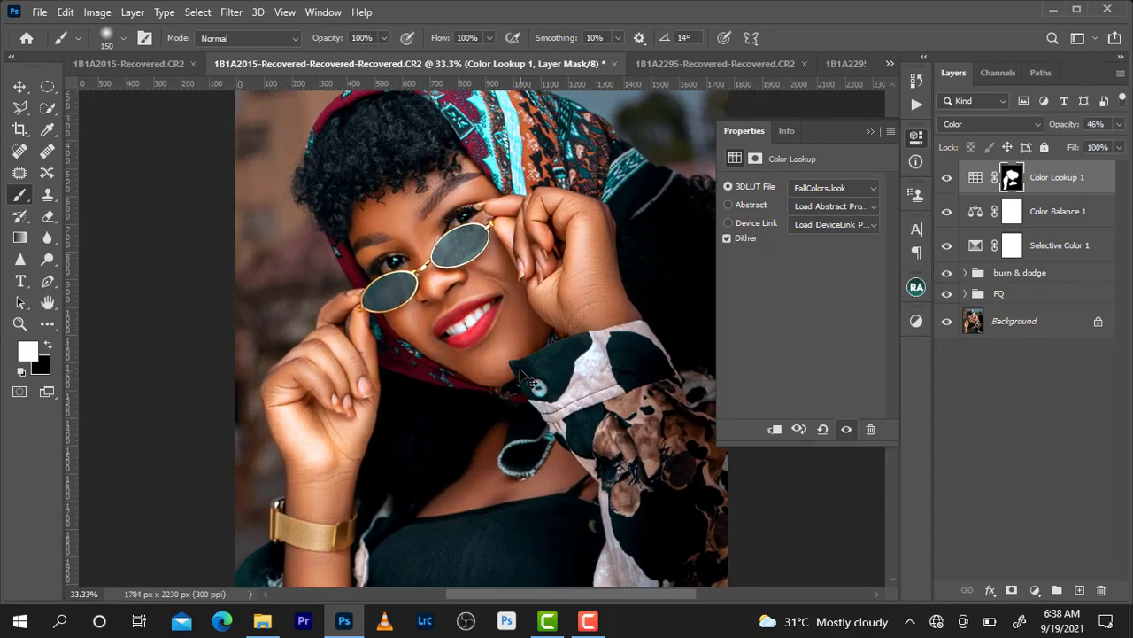
{"action": "scroll", "coordinate": [528, 379], "scroll_direction": "down", "scroll_amount": 2}
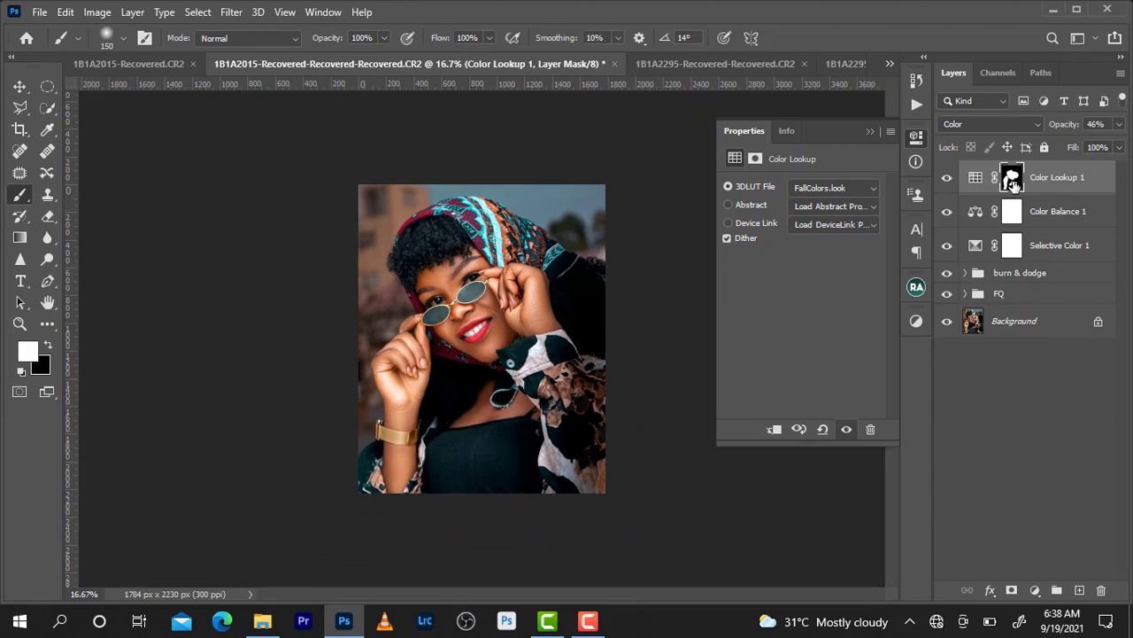
{"action": "left_click", "coordinate": [948, 179]}
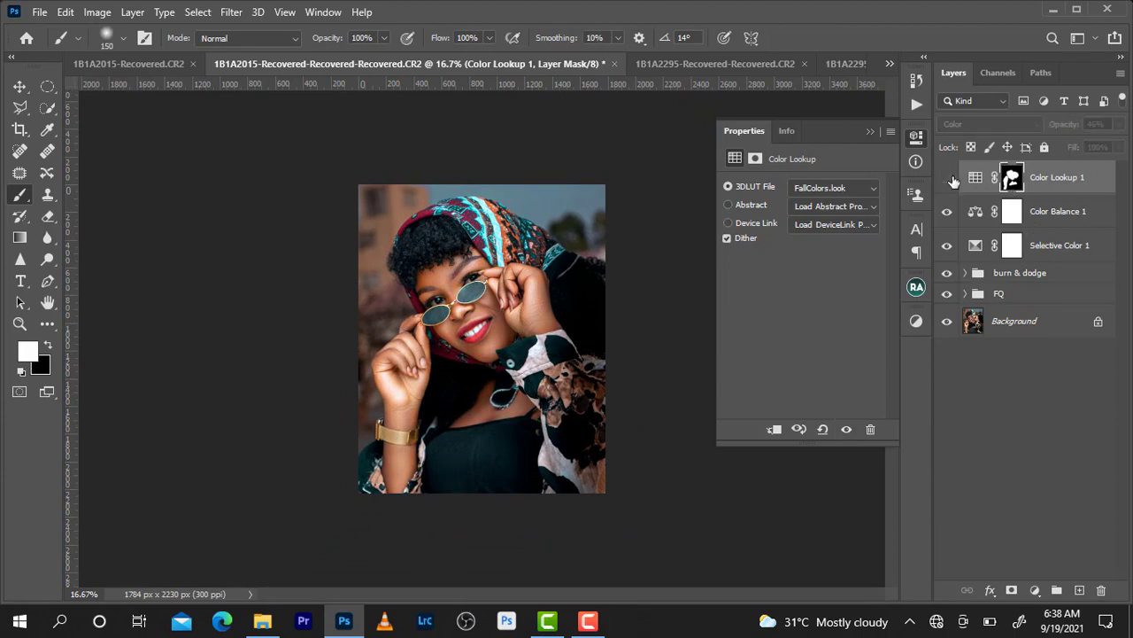
{"action": "left_click", "coordinate": [947, 180]}
{"action": "scroll", "coordinate": [518, 328], "scroll_direction": "up", "scroll_amount": 1}
{"action": "scroll", "coordinate": [518, 328], "scroll_direction": "up", "scroll_amount": 1}
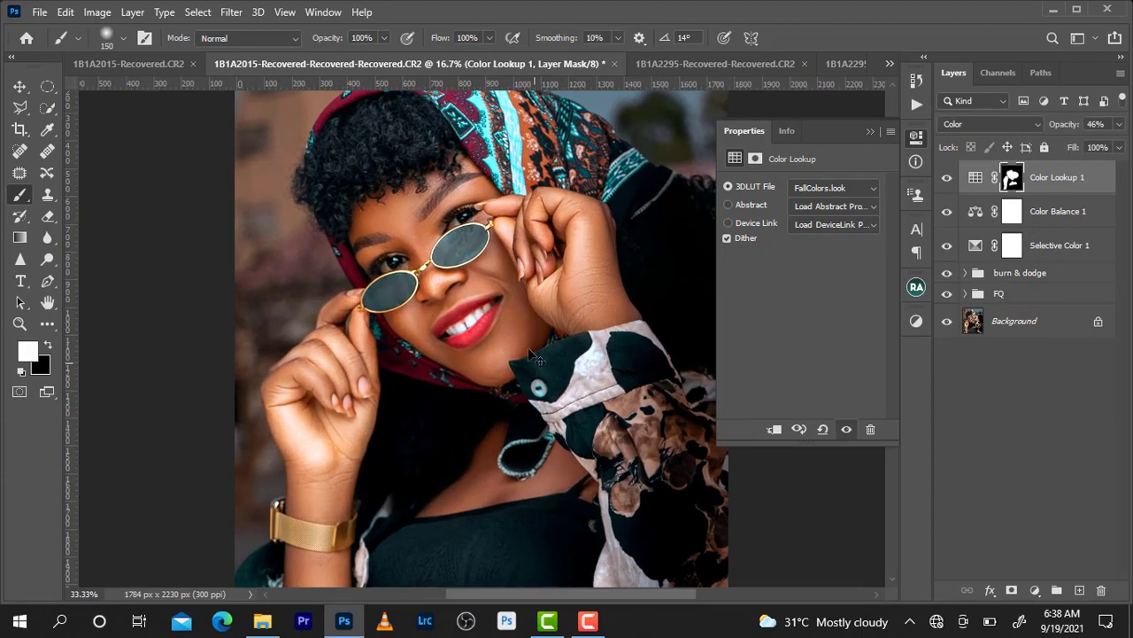
{"action": "scroll", "coordinate": [518, 327], "scroll_direction": "down", "scroll_amount": 1}
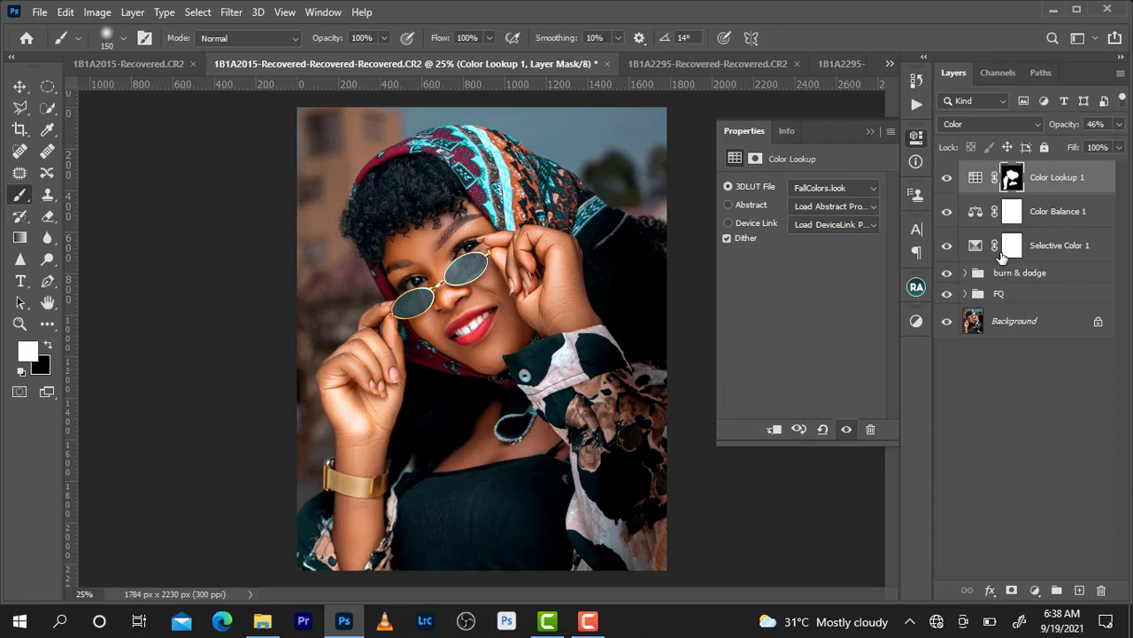
{"action": "left_click", "coordinate": [850, 188]}
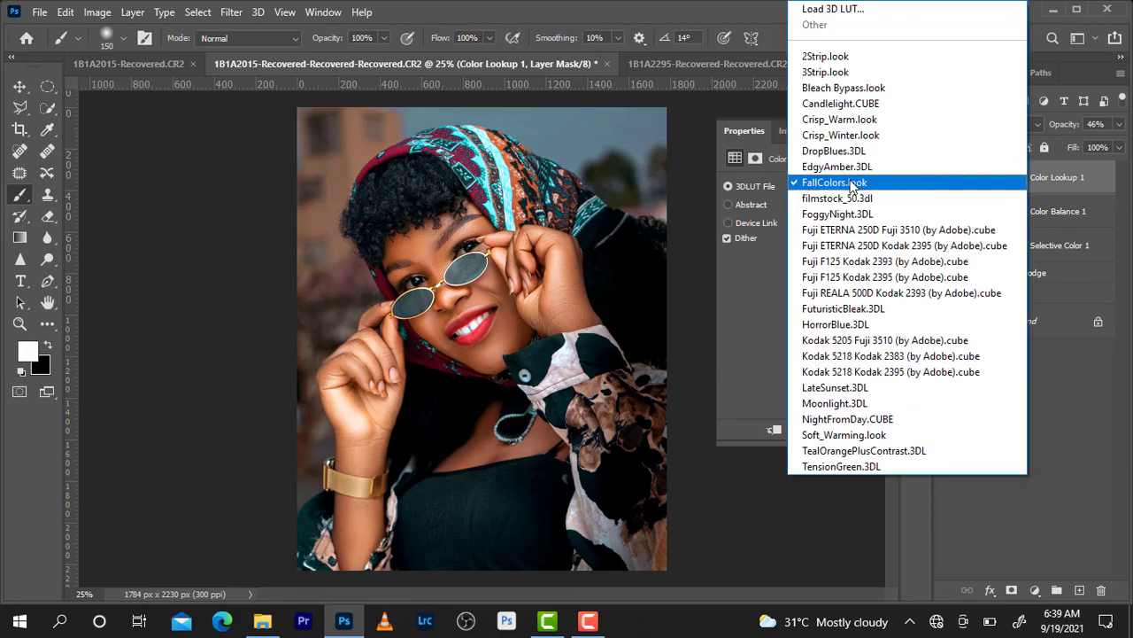
{"action": "left_click", "coordinate": [857, 181]}
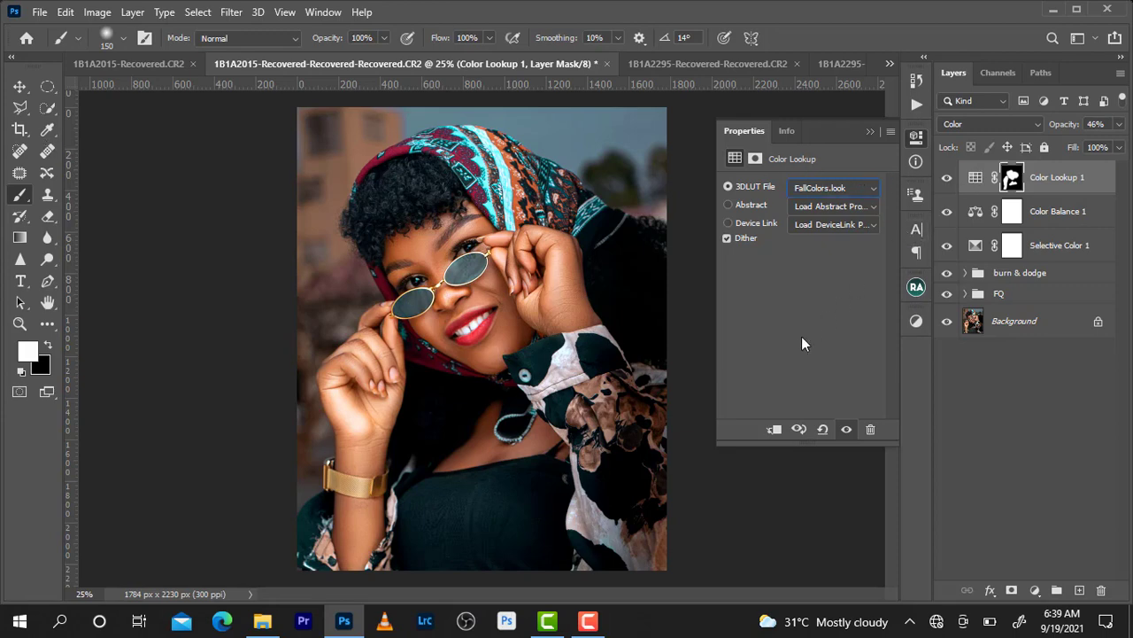
{"action": "key", "text": "ctrl+minus"}
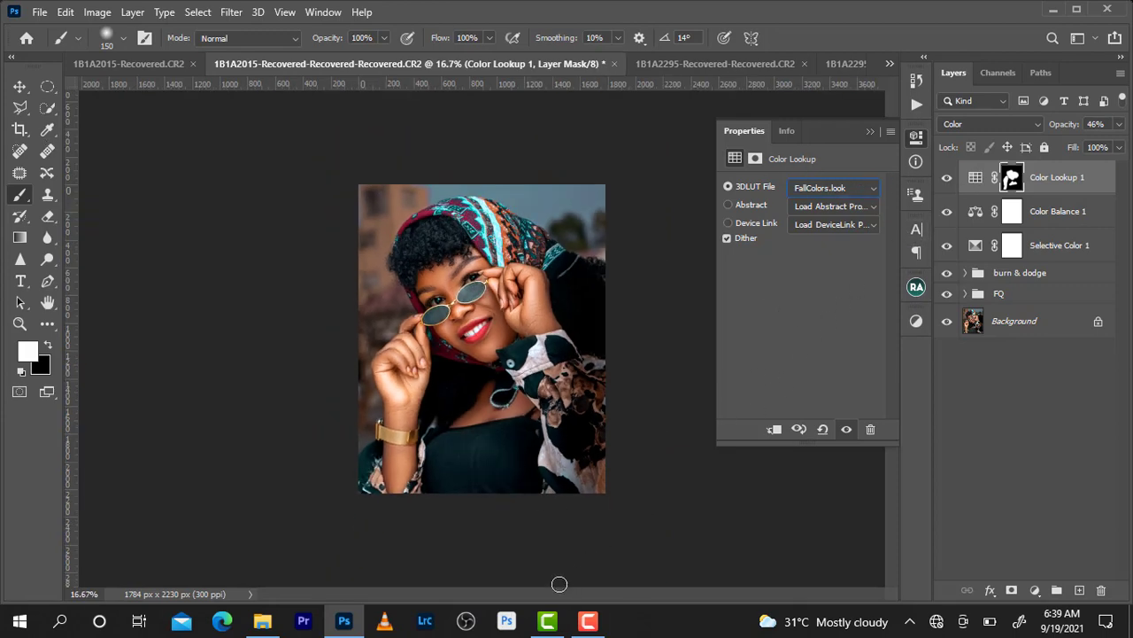
{"action": "key", "text": "ctrl+plus"}
{"action": "key", "text": "ctrl+minus"}
Add a Photo Filter layer set to Cooling Filter (82).
{"action": "left_click", "coordinate": [1035, 590]}
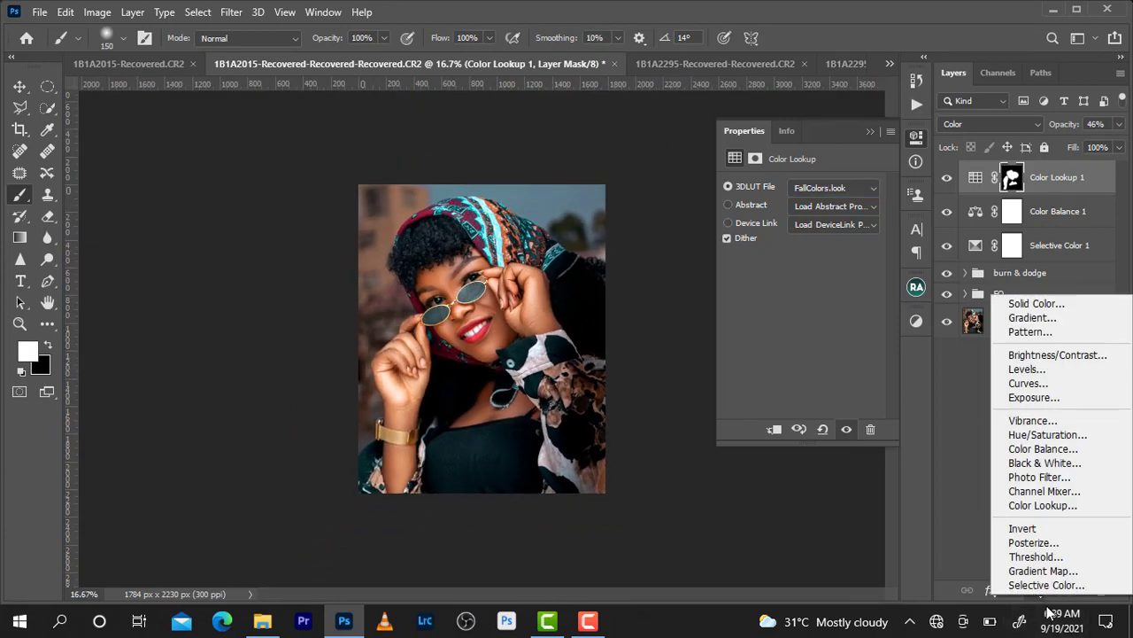
{"action": "left_click", "coordinate": [1034, 479]}
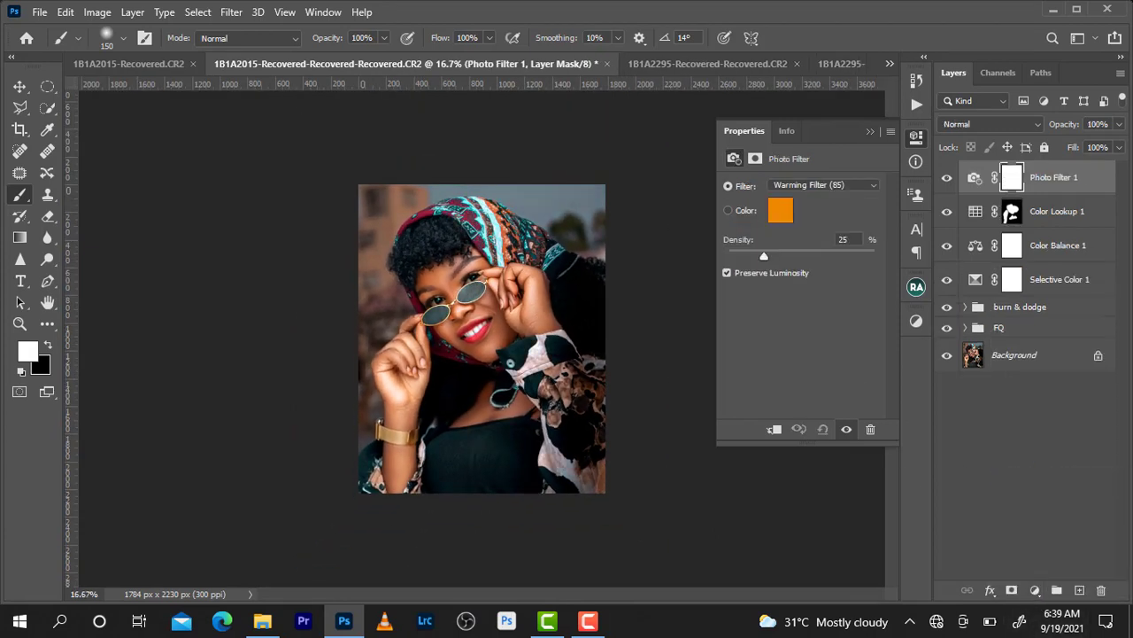
{"action": "left_click", "coordinate": [804, 185]}
{"action": "left_click", "coordinate": [819, 256]}
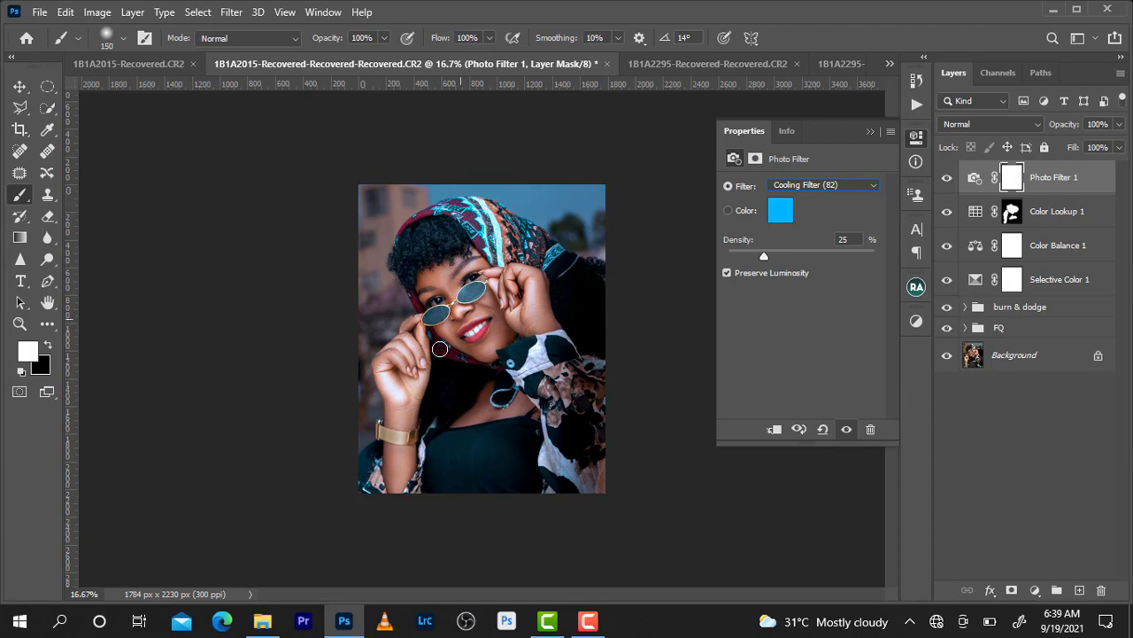
Lower the Photo Filter layer's opacity, fine-tuning it toward 27%.
{"action": "left_click", "coordinate": [1121, 124]}
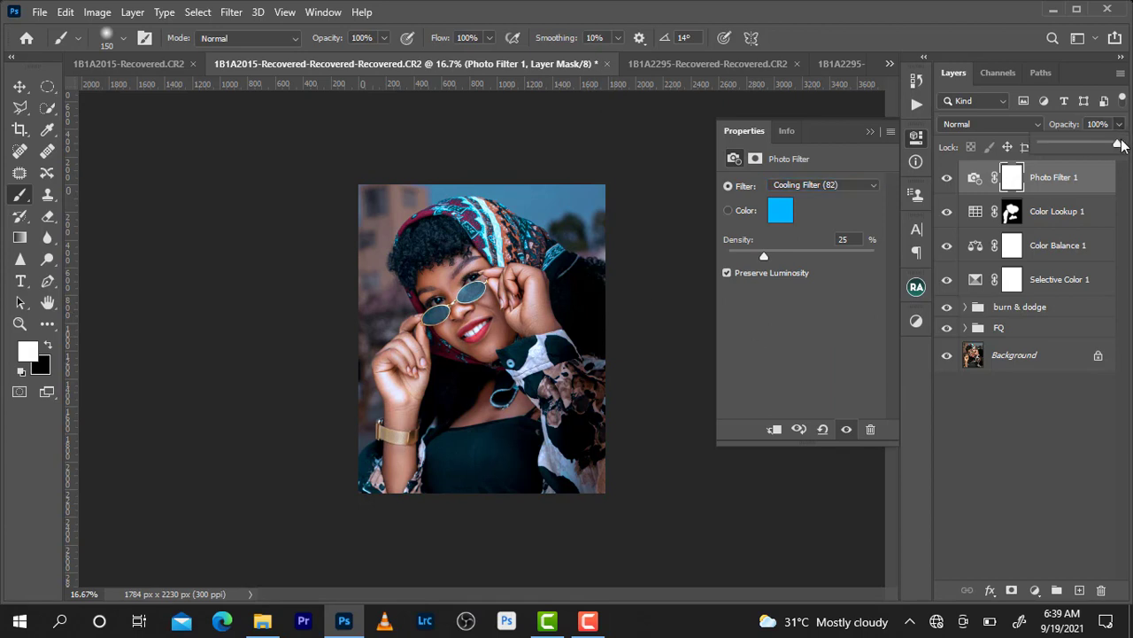
{"action": "left_click_drag", "start_coordinate": [1119, 146], "coordinate": [1084, 145]}
{"action": "left_click", "coordinate": [944, 180]}
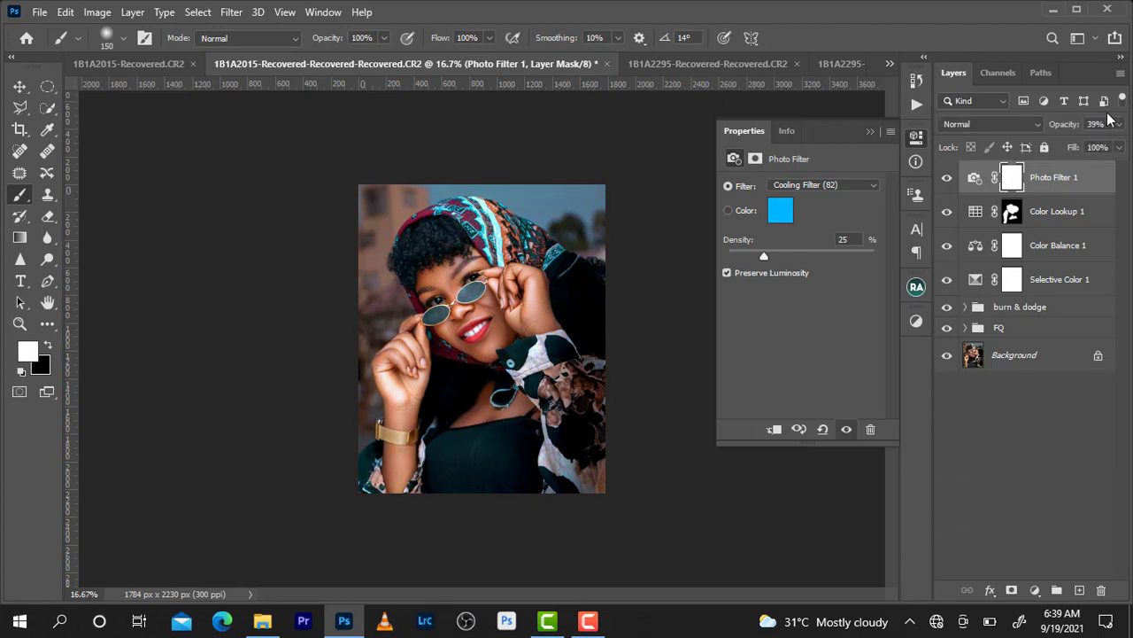
{"action": "left_click", "coordinate": [1119, 126]}
Settle the Photo Filter opacity at 27% and zoom to inspect the colour grade group.
{"action": "left_click", "coordinate": [945, 180]}
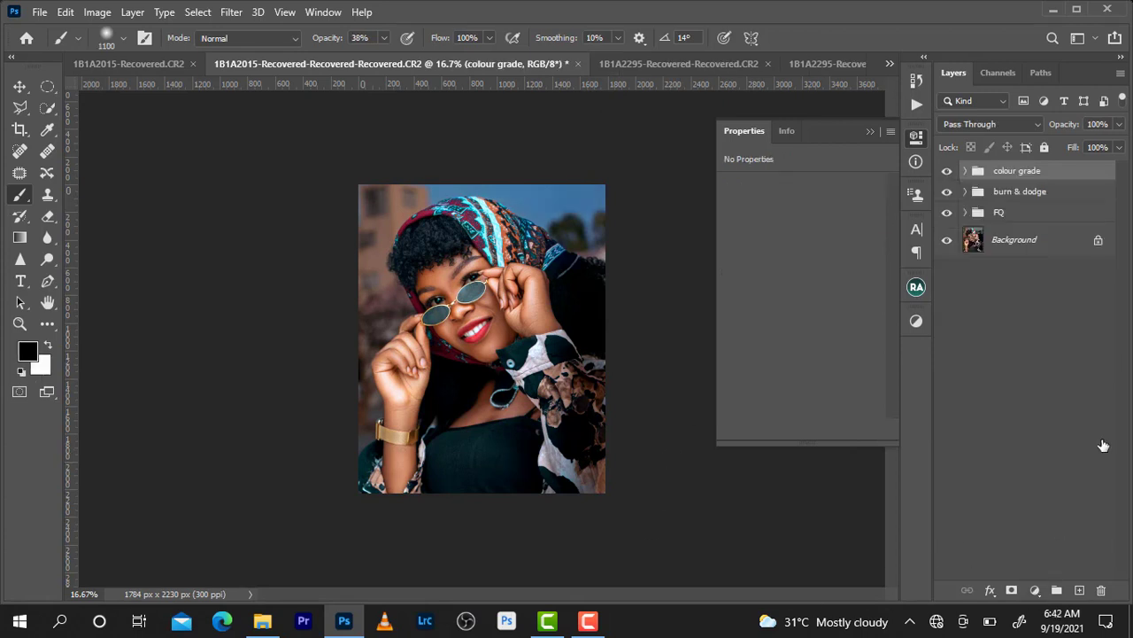
{"action": "scroll", "coordinate": [482, 284], "scroll_direction": "up", "scroll_amount": 2}
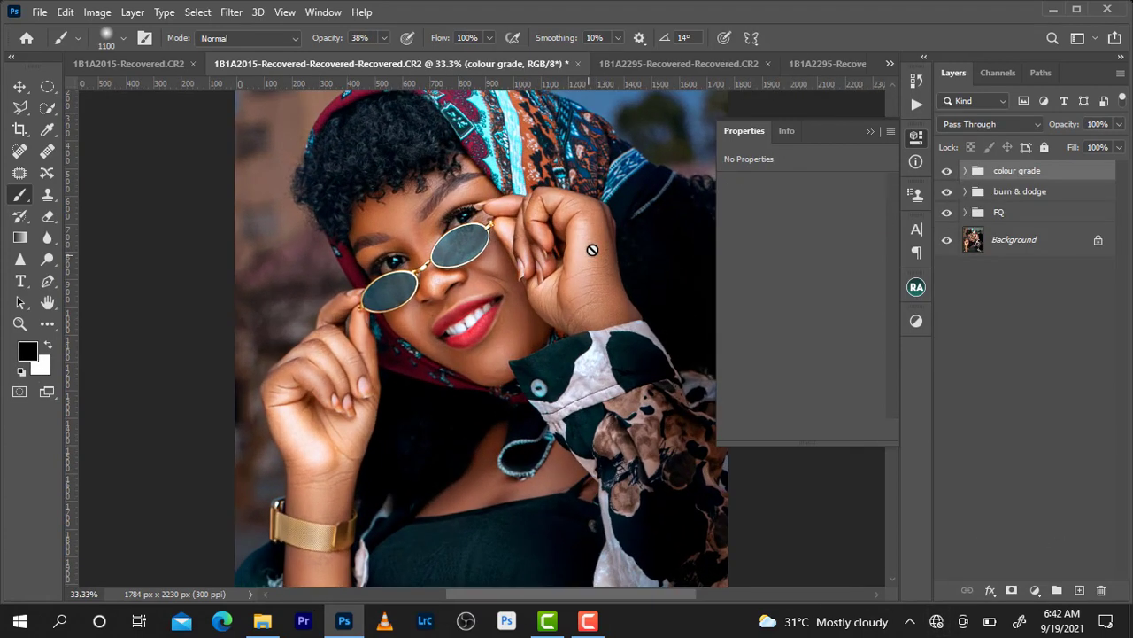
{"action": "scroll", "coordinate": [482, 283], "scroll_direction": "up", "scroll_amount": 1}
{"action": "scroll", "coordinate": [407, 372], "scroll_direction": "up", "scroll_amount": 1}
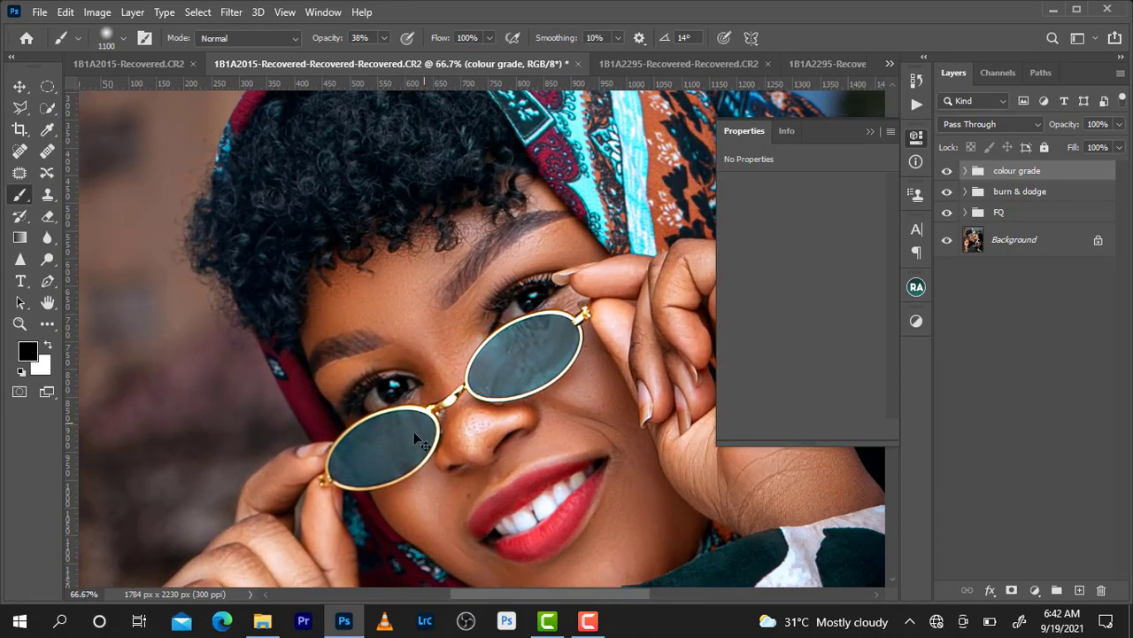
{"action": "scroll", "coordinate": [628, 523], "scroll_direction": "down", "scroll_amount": 1}
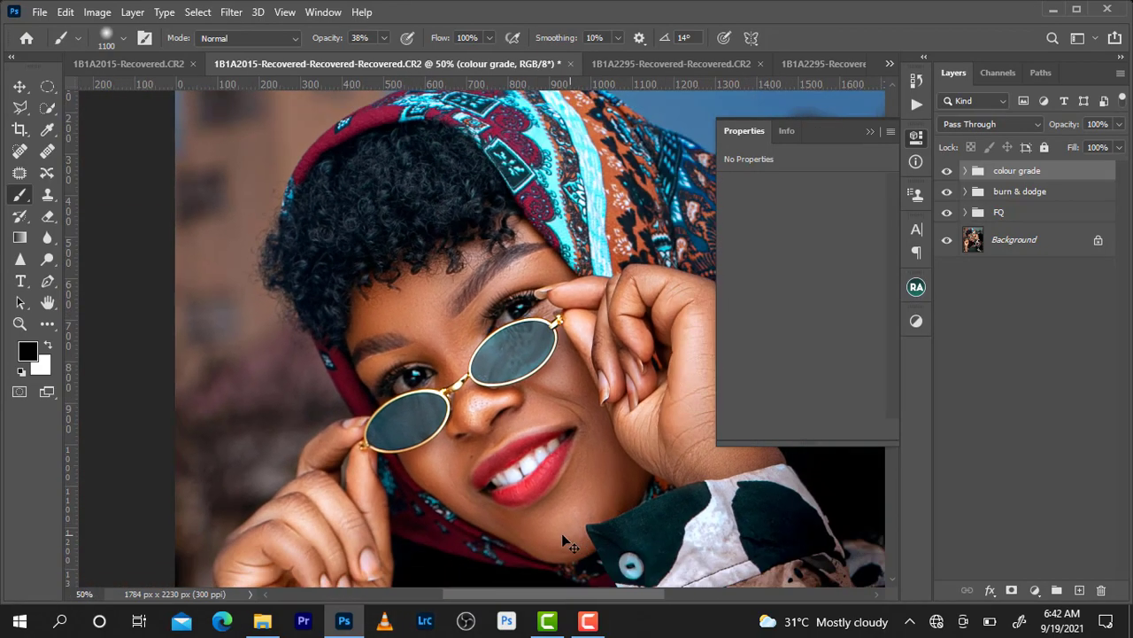
{"action": "scroll", "coordinate": [561, 537], "scroll_direction": "down", "scroll_amount": 1}
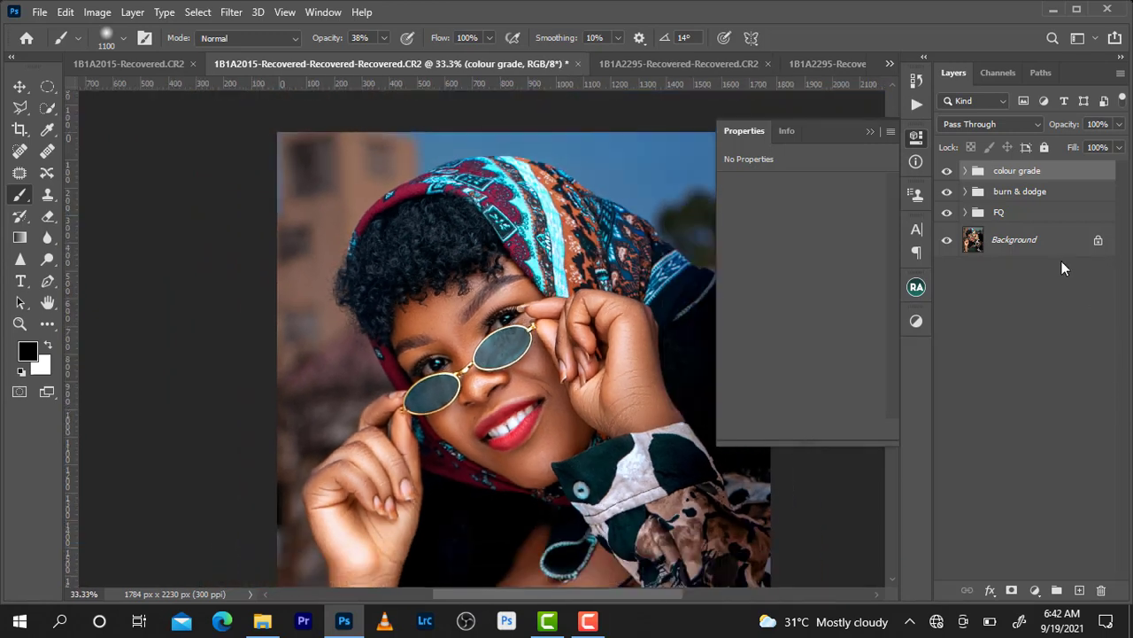
Add a Hue/Saturation layer, pulling saturation to -100 and then back to -82.
{"action": "left_click", "coordinate": [1036, 590]}
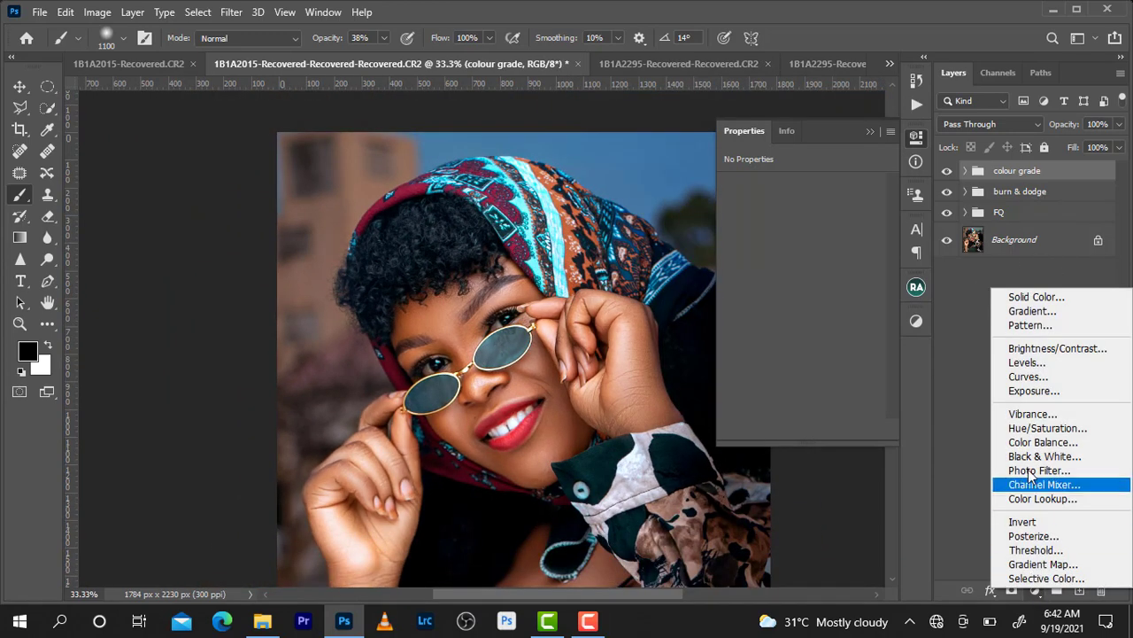
{"action": "left_click", "coordinate": [1032, 429]}
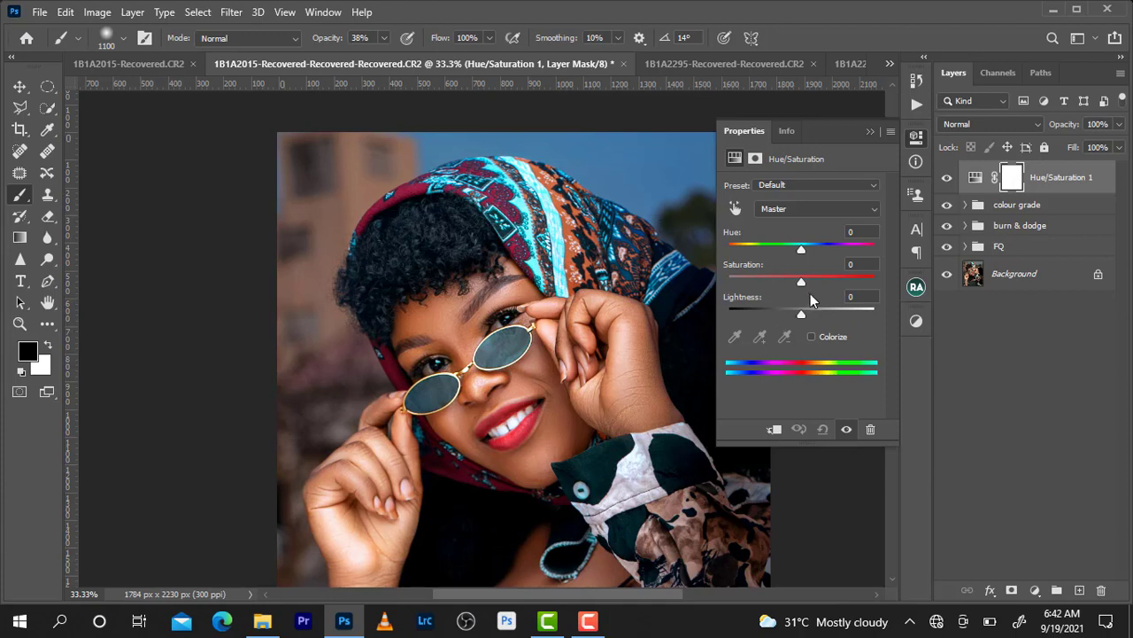
{"action": "left_click_drag", "start_coordinate": [801, 282], "coordinate": [589, 301]}
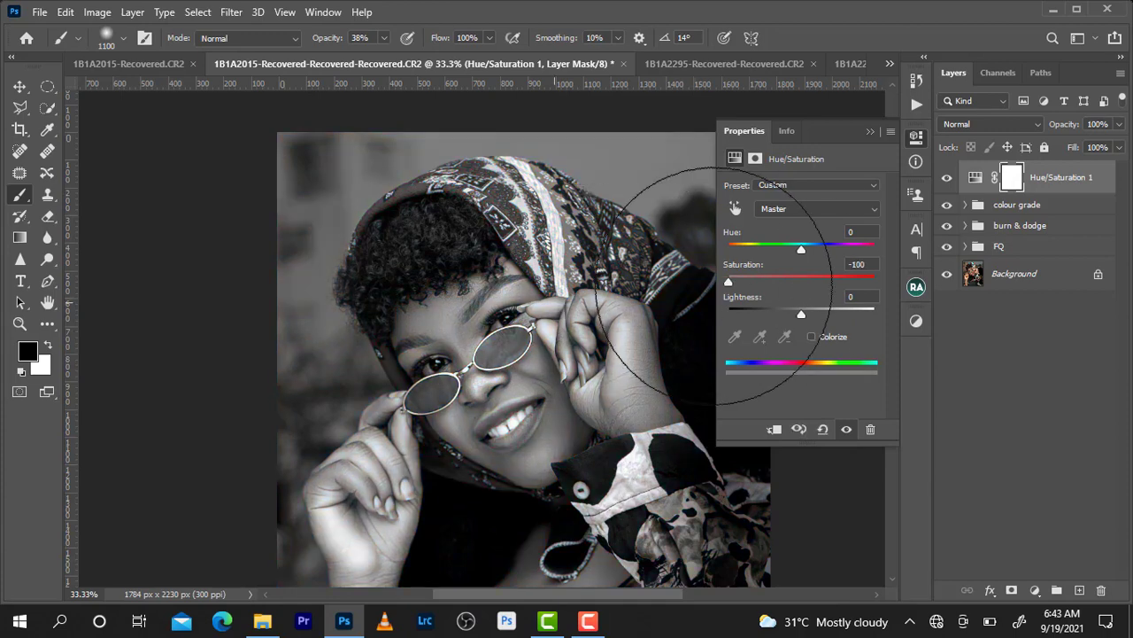
{"action": "left_click_drag", "start_coordinate": [730, 286], "coordinate": [743, 280]}
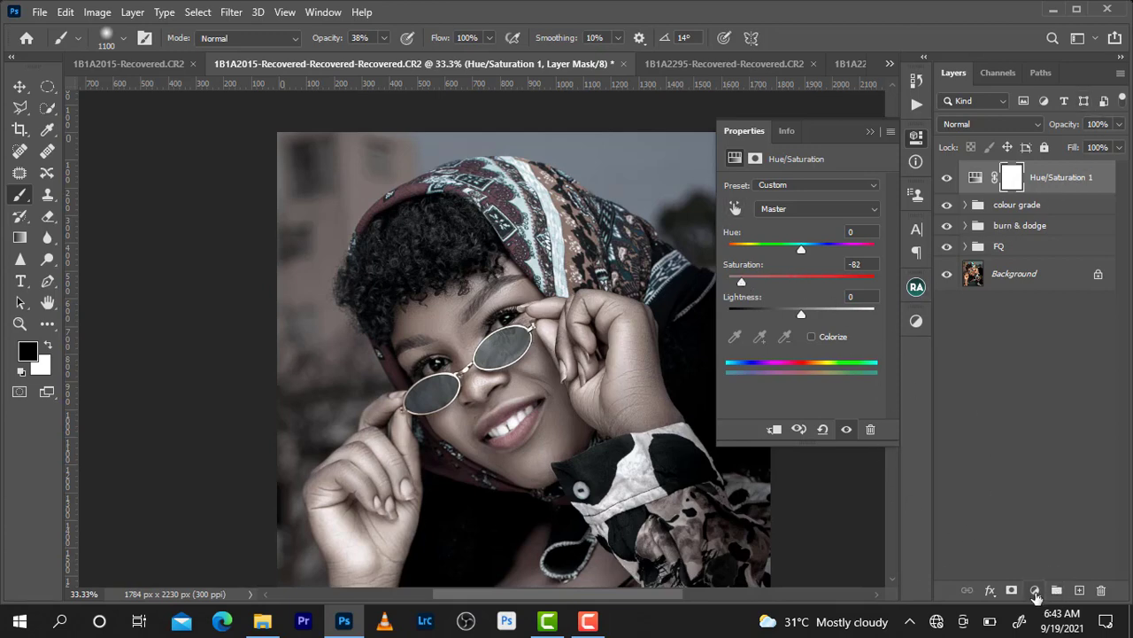
{"action": "left_click", "coordinate": [1034, 590]}
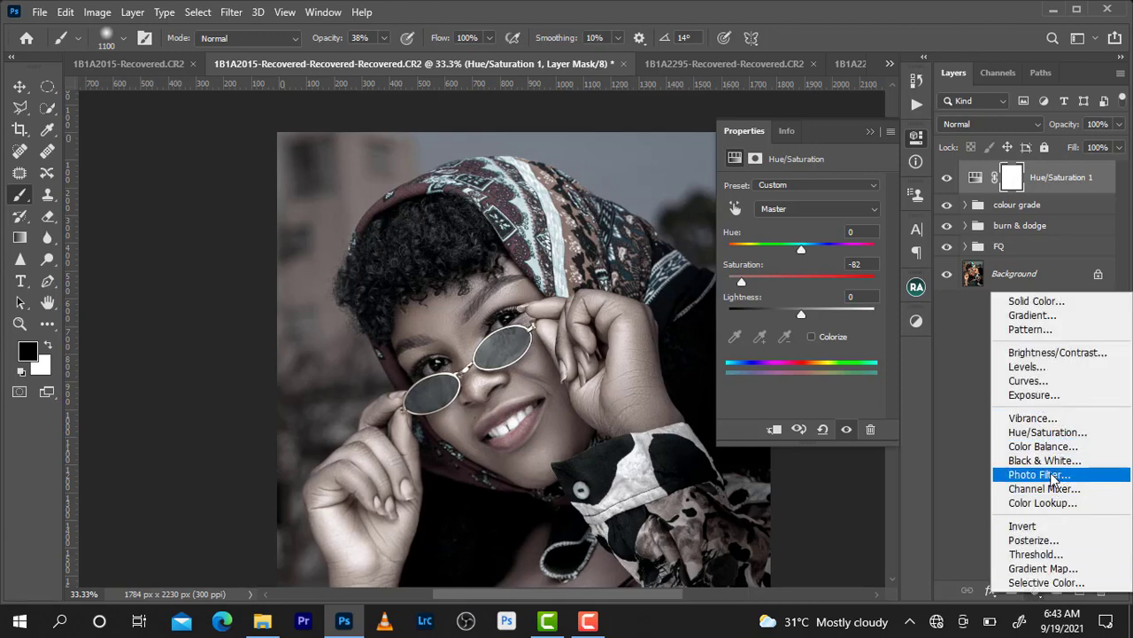
{"action": "left_click", "coordinate": [1029, 381]}
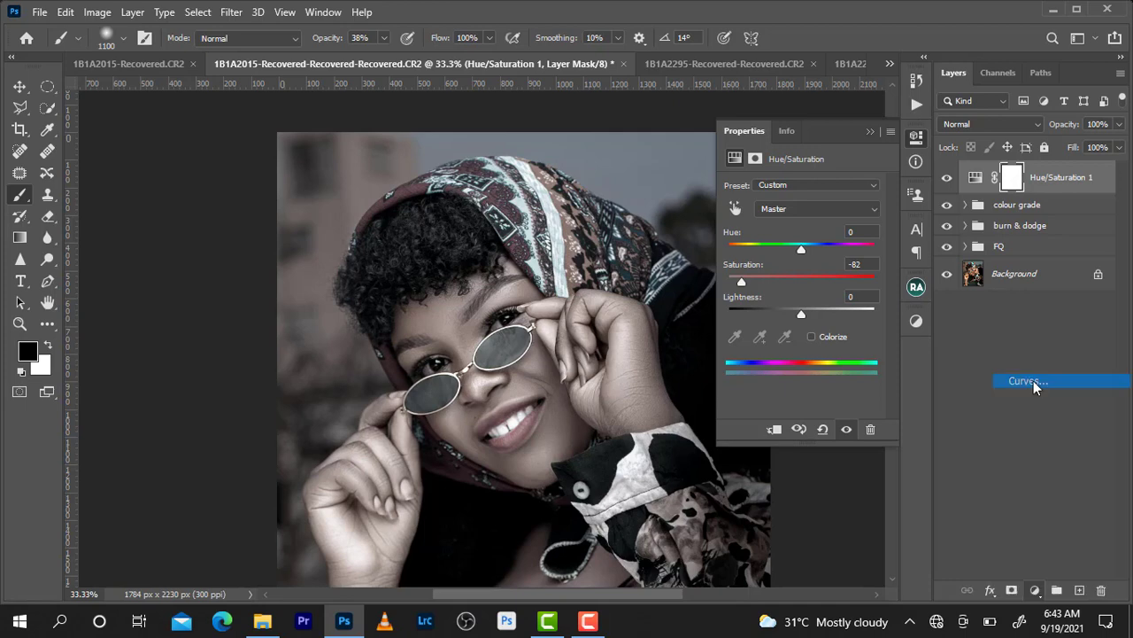
{"action": "left_click_drag", "start_coordinate": [803, 275], "coordinate": [809, 283]}
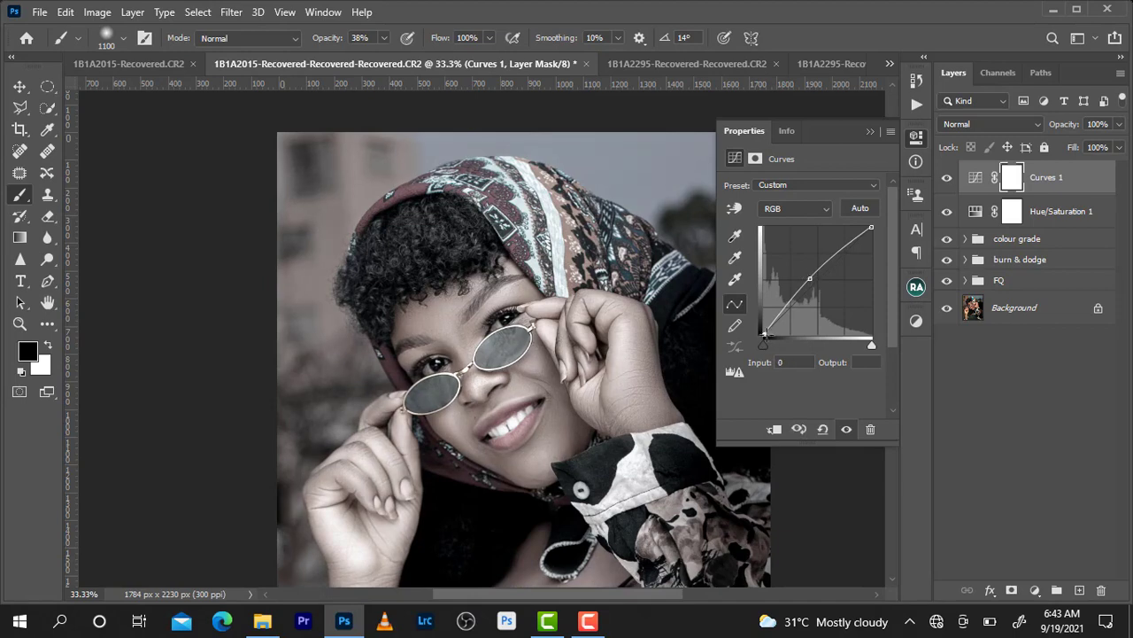
{"action": "left_click_drag", "start_coordinate": [763, 334], "coordinate": [767, 334]}
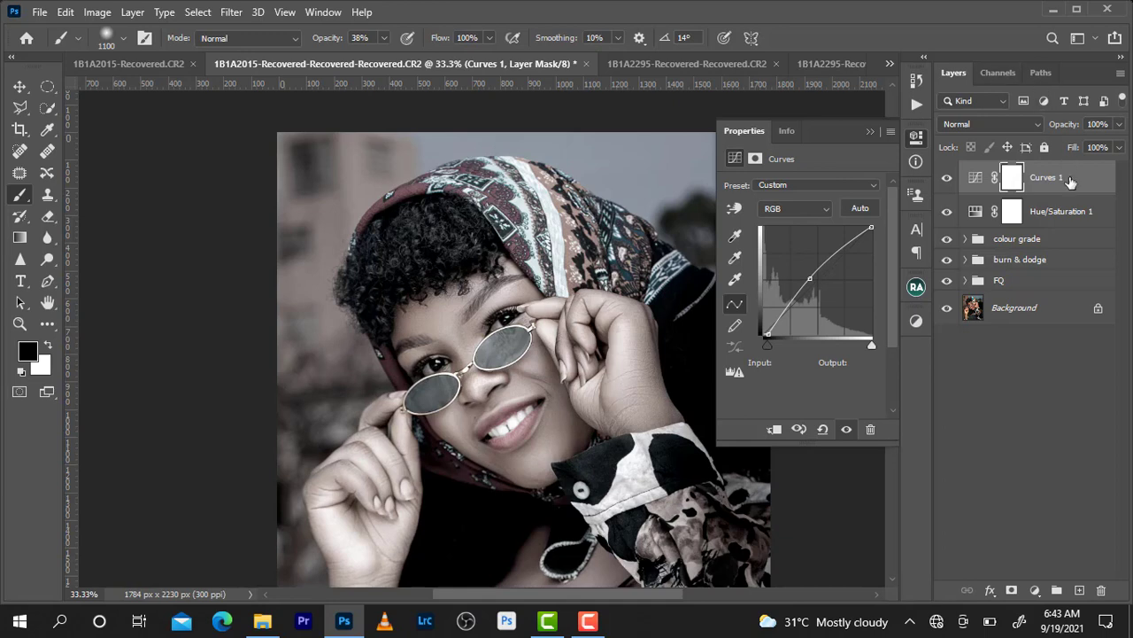
{"action": "left_click_drag", "start_coordinate": [1071, 181], "coordinate": [1101, 589]}
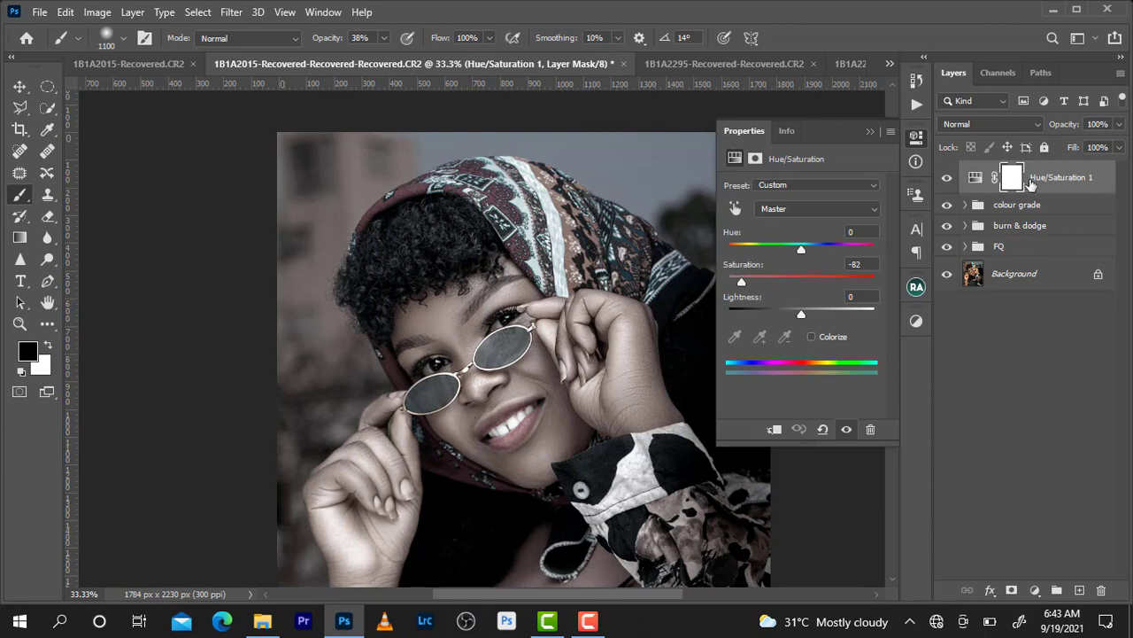
Invert the Hue/Saturation 1 mask to black, pick white and raise the brush opacity.
{"action": "key", "text": "ctrl+i"}
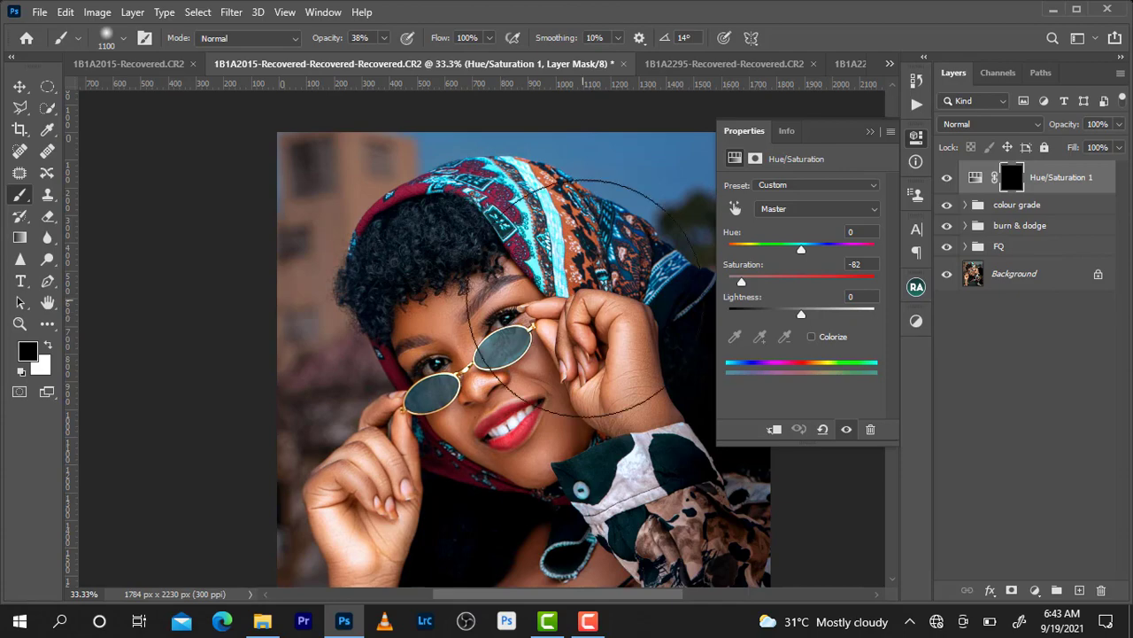
{"action": "scroll", "coordinate": [514, 330], "scroll_direction": "up", "scroll_amount": 2}
{"action": "scroll", "coordinate": [543, 276], "scroll_direction": "up", "scroll_amount": 1}
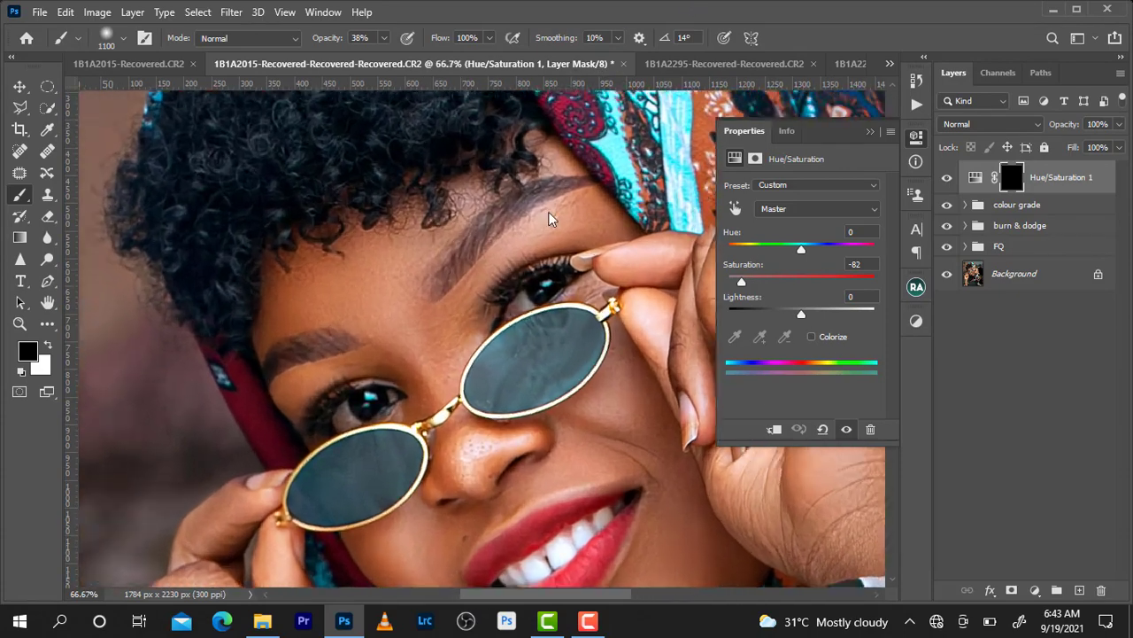
{"action": "key", "text": "bracketleft"}
{"action": "key", "text": "bracketleft"}
{"action": "key", "text": "bracketleft"}
{"action": "key", "text": "bracketleft"}
{"action": "key", "text": "bracketleft"}
{"action": "key", "text": "bracketleft"}
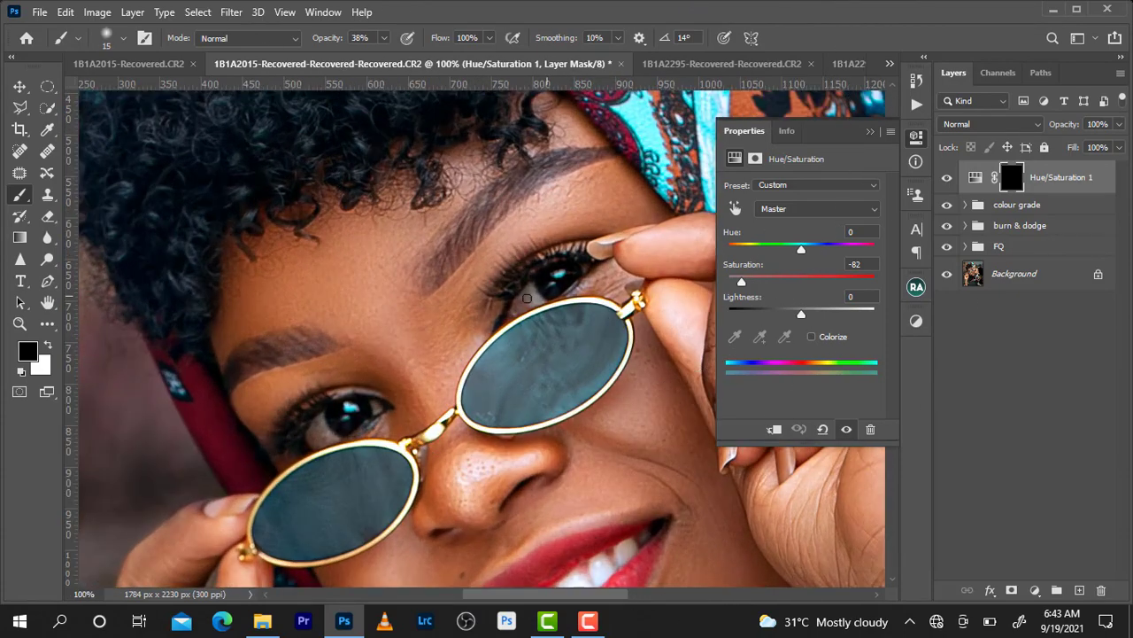
{"action": "left_click", "coordinate": [49, 347]}
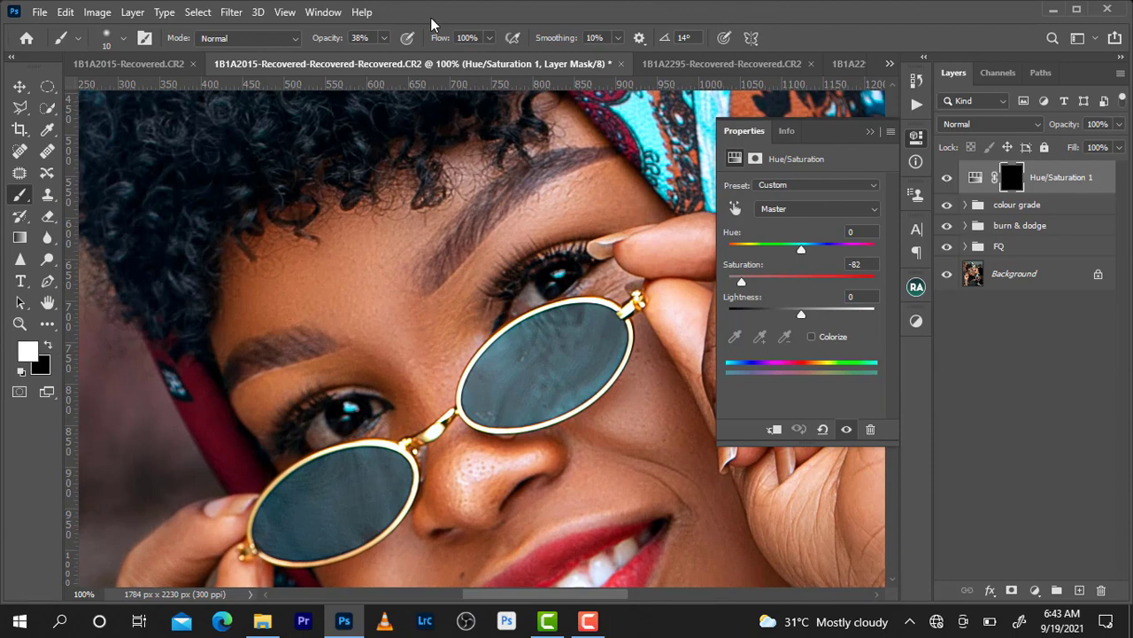
{"action": "left_click", "coordinate": [384, 39]}
{"action": "left_click_drag", "start_coordinate": [383, 57], "coordinate": [458, 66]}
Paint white into the mask around the eyes, then toggle Hue/Saturation 1 to compare.
{"action": "key", "text": "bracketright"}
{"action": "key", "text": "bracketleft"}
{"action": "left_click_drag", "start_coordinate": [332, 445], "coordinate": [479, 268]}
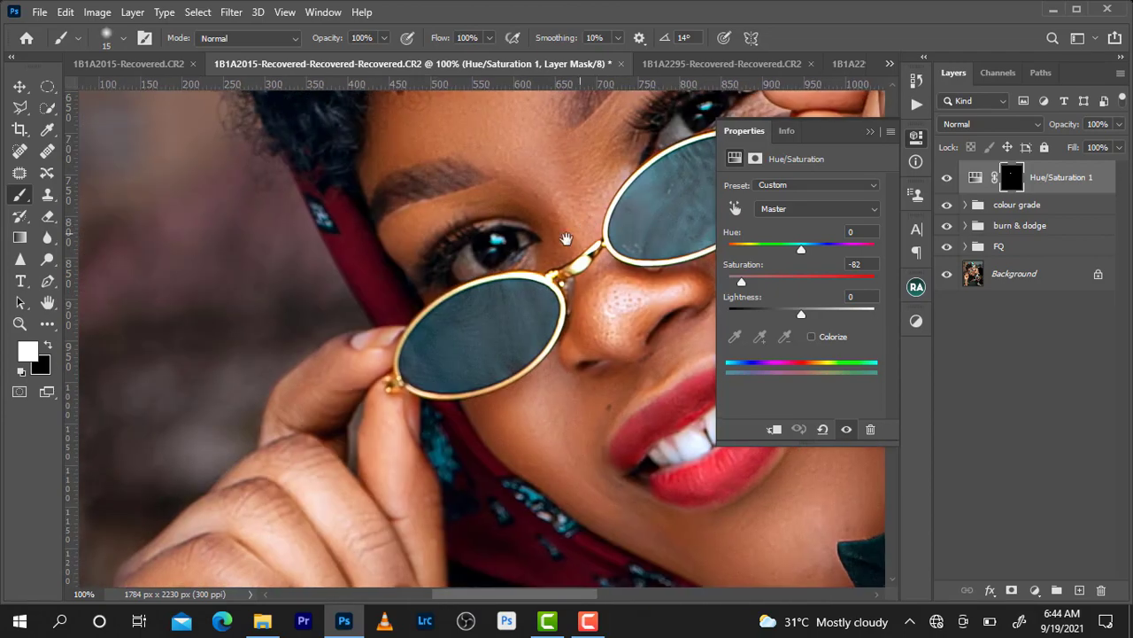
{"action": "key", "text": "bracketright"}
{"action": "key", "text": "bracketright"}
{"action": "mouse_move", "coordinate": [572, 348]}
{"action": "left_mouse_down"}
{"action": "mouse_move", "coordinate": [345, 336]}
{"action": "mouse_move", "coordinate": [558, 443]}
{"action": "left_mouse_up"}
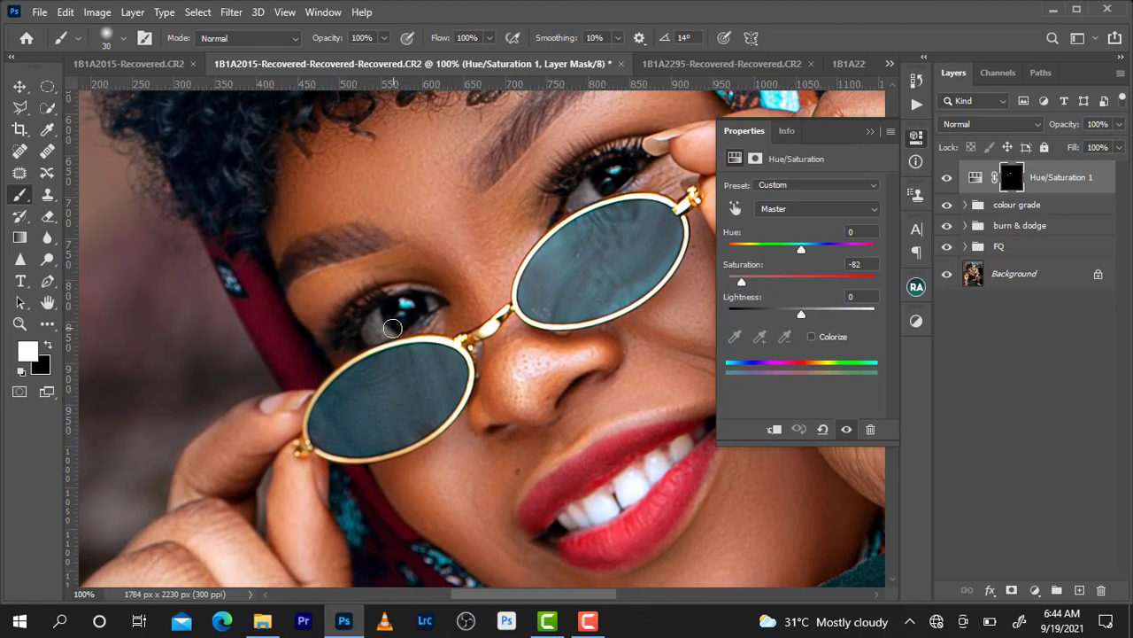
{"action": "key", "text": "bracketright"}
{"action": "key", "text": "bracketleft"}
{"action": "key", "text": "ctrl+minus"}
{"action": "key", "text": "ctrl+minus"}
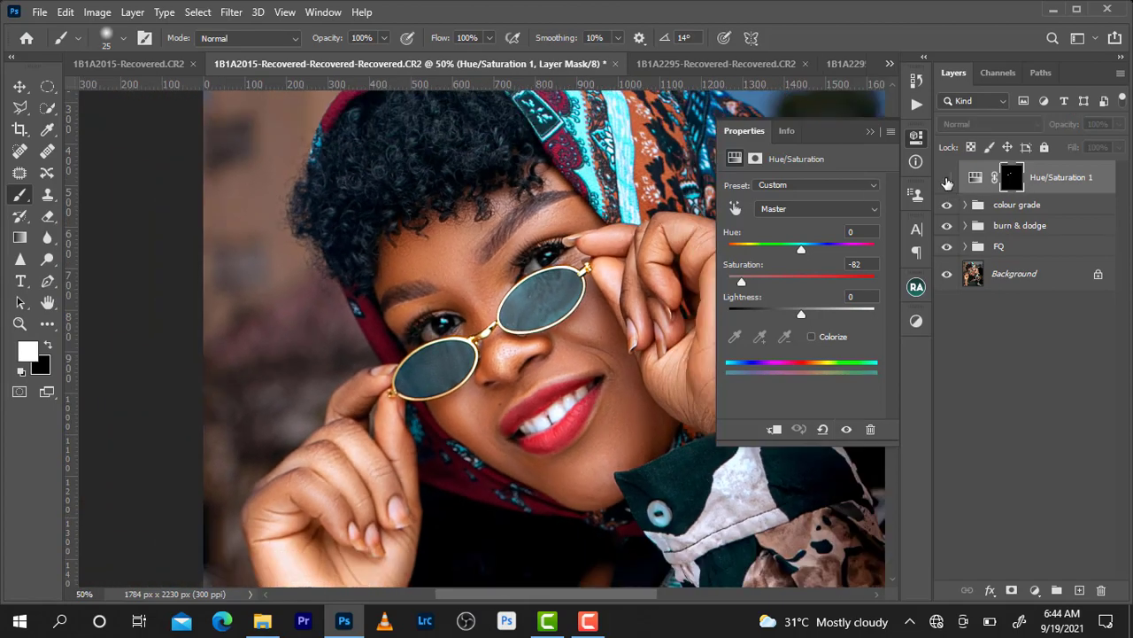
{"action": "left_click", "coordinate": [947, 178]}
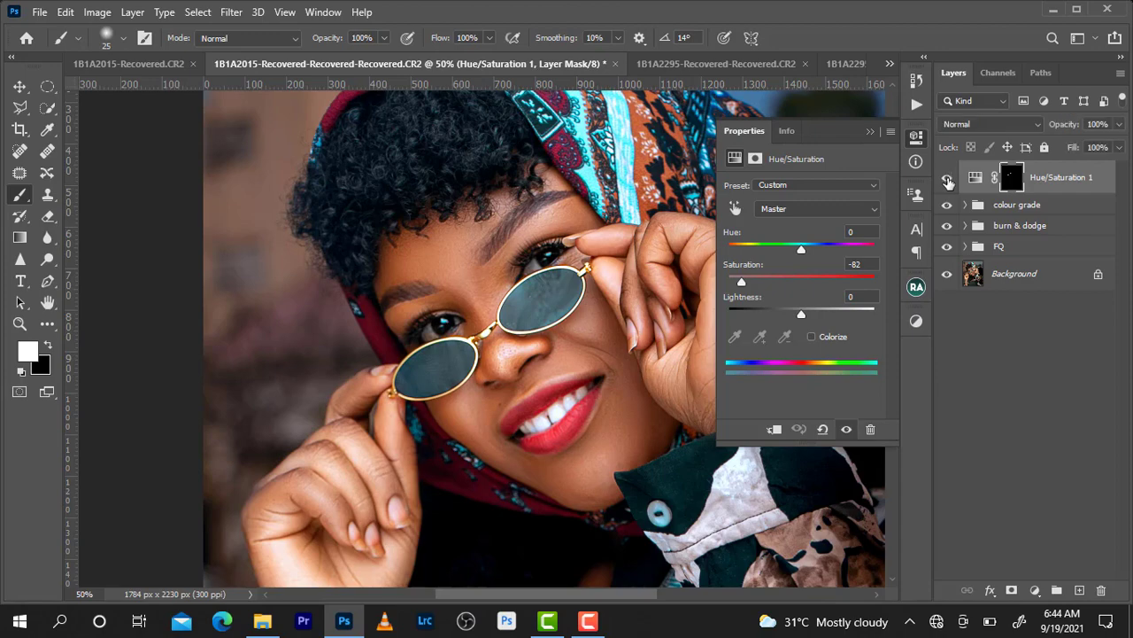
{"action": "key", "text": "ctrl+minus"}
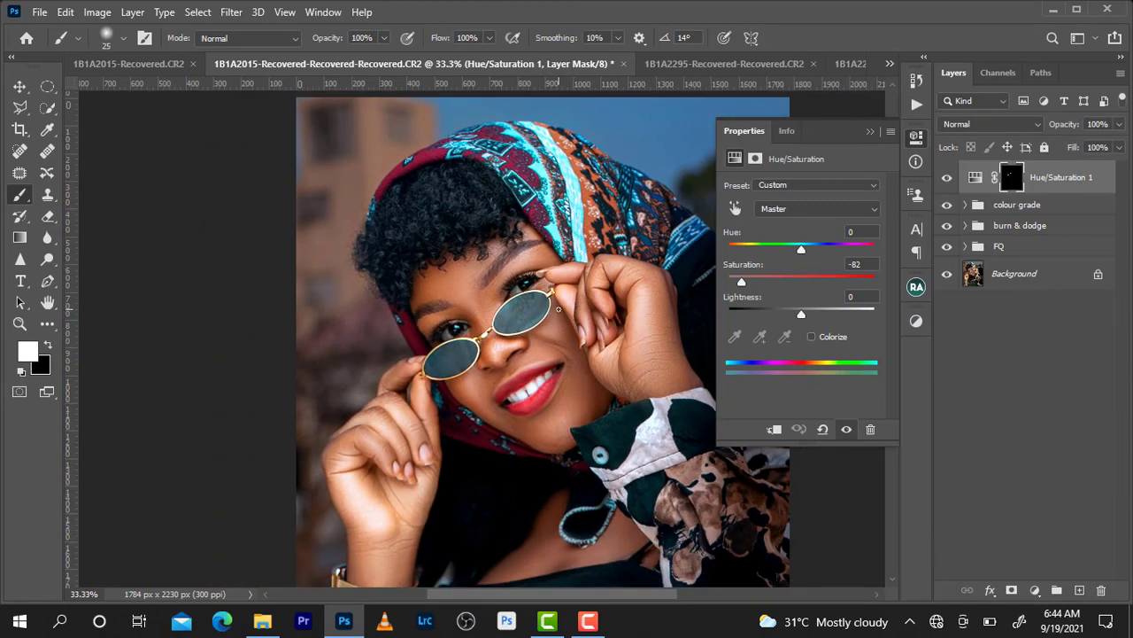
{"action": "scroll", "coordinate": [559, 309], "scroll_direction": "up", "scroll_amount": 2}
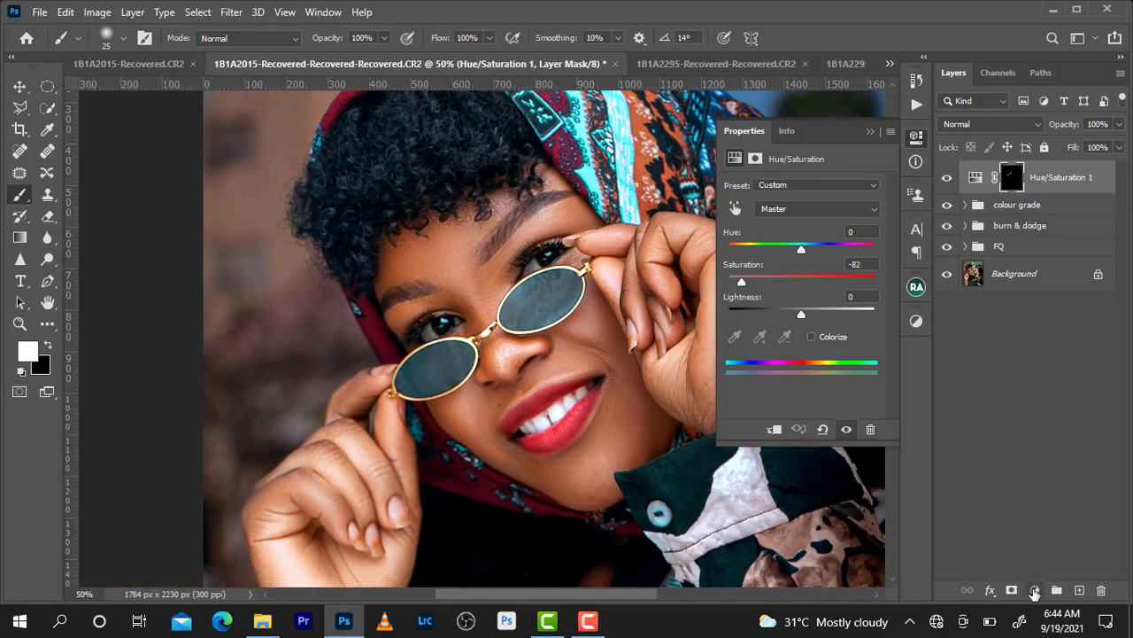
Add a Curves 1 adjustment layer and clip it to Hue/Saturation 1.
{"action": "left_click", "coordinate": [1035, 590]}
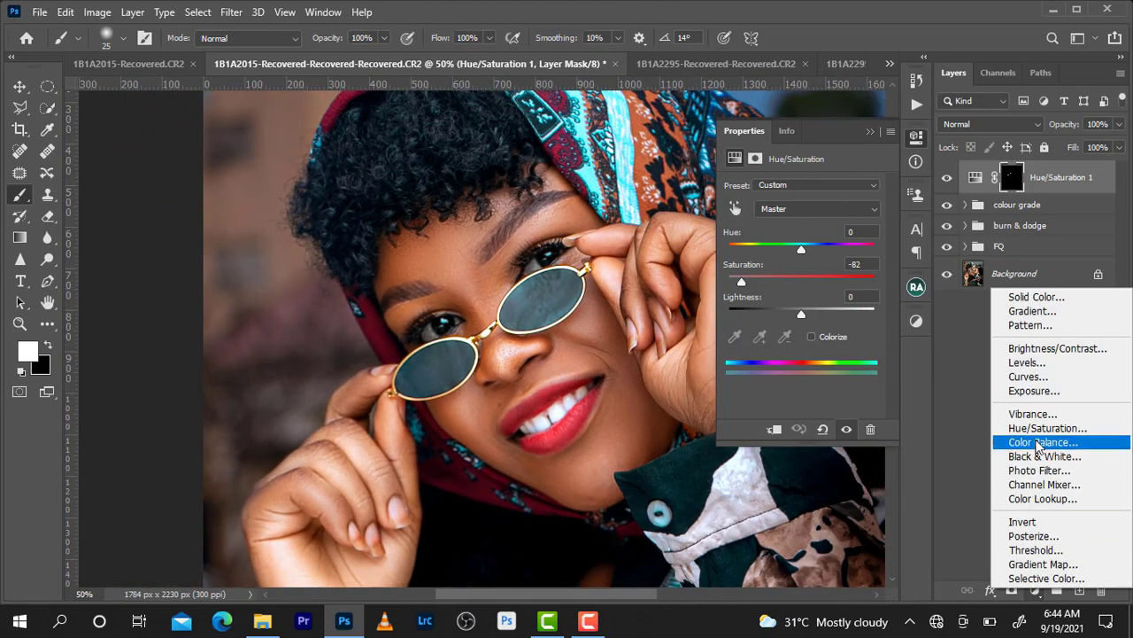
{"action": "left_click", "coordinate": [1029, 376]}
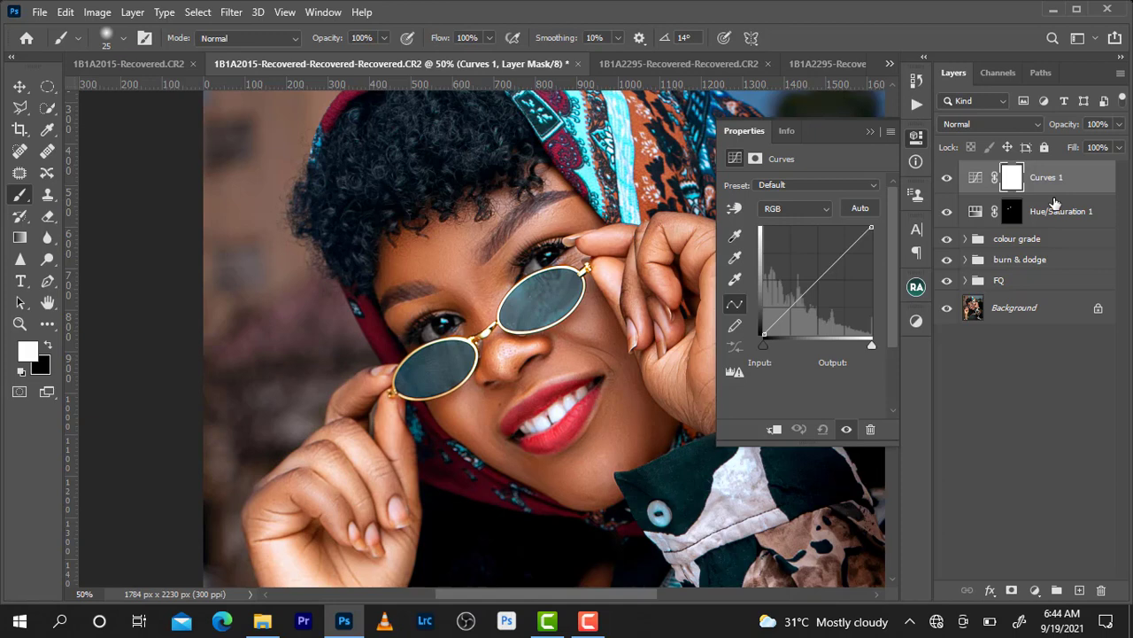
{"action": "left_click_drag", "start_coordinate": [1053, 203], "coordinate": [1056, 193]}
{"action": "left_click", "coordinate": [1055, 193], "text": "alt"}
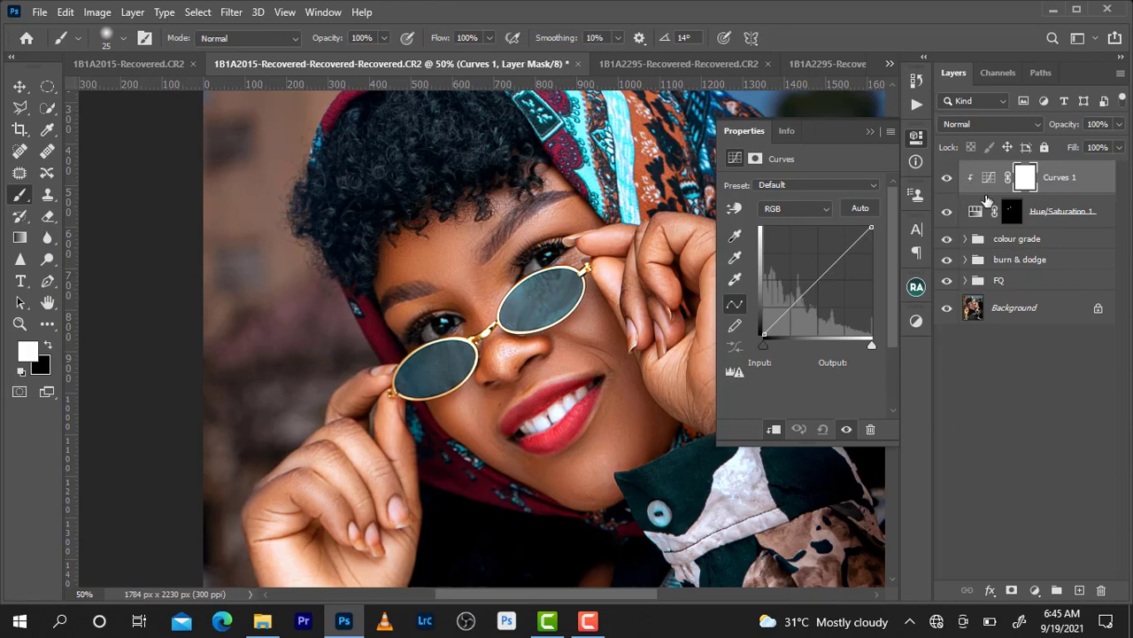
Lift the Curves 1 midtones and move the black point in to deepen shadows.
{"action": "left_click", "coordinate": [1072, 214]}
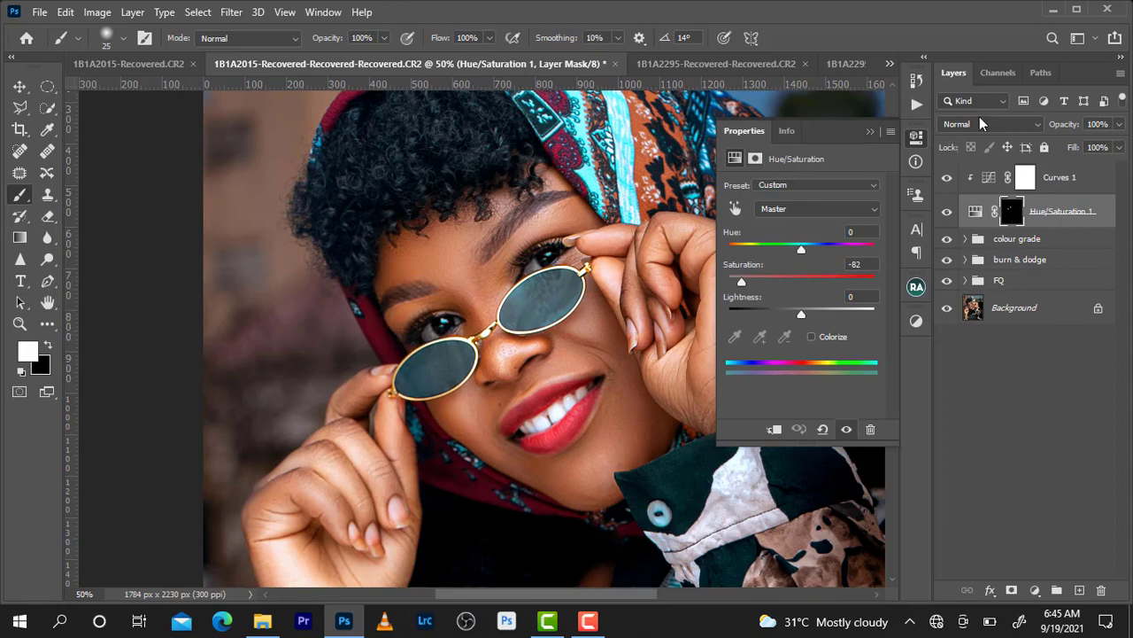
{"action": "left_click", "coordinate": [993, 179]}
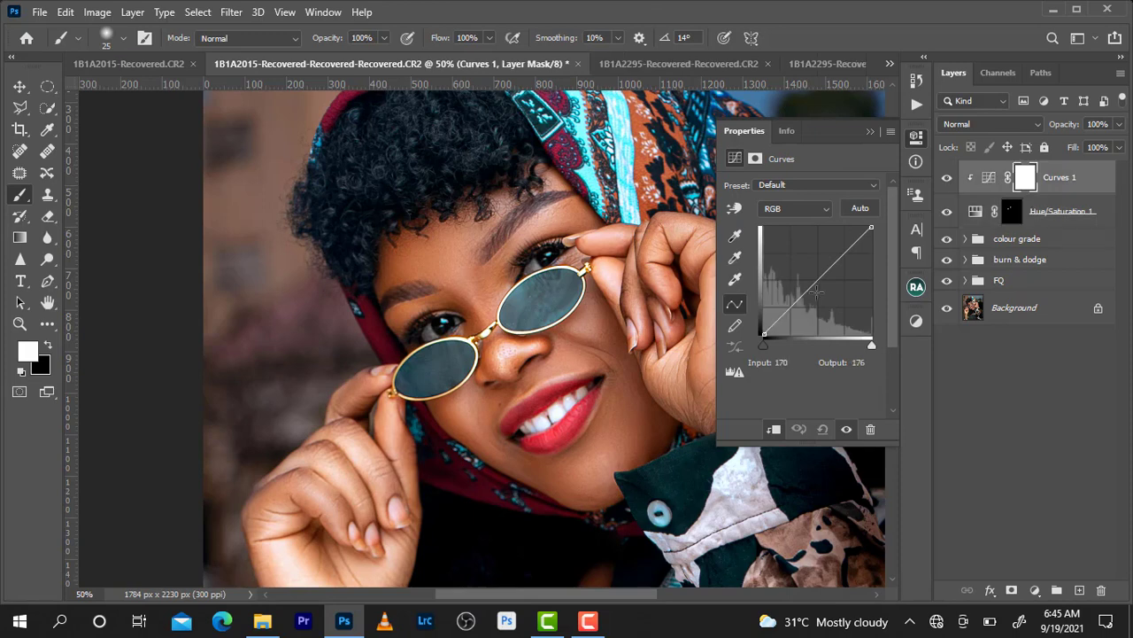
{"action": "left_click_drag", "start_coordinate": [810, 283], "coordinate": [809, 277]}
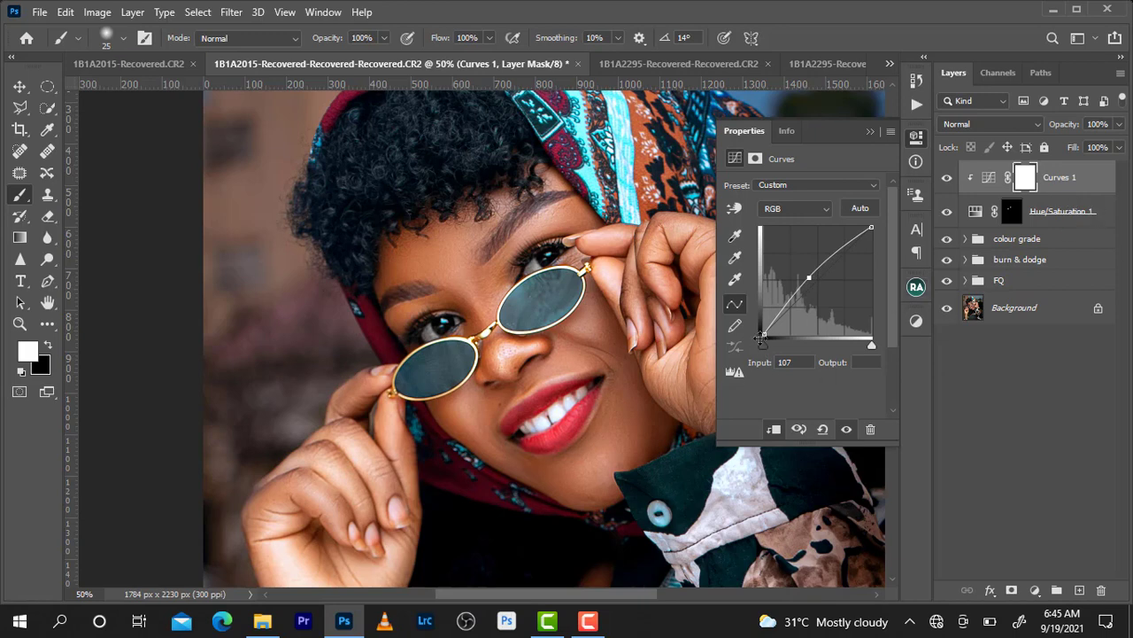
{"action": "left_click_drag", "start_coordinate": [759, 337], "coordinate": [770, 334]}
{"action": "left_click_drag", "start_coordinate": [769, 334], "coordinate": [767, 343]}
{"action": "scroll", "coordinate": [774, 300], "scroll_direction": "down", "scroll_amount": 1}
{"action": "scroll", "coordinate": [752, 257], "scroll_direction": "down", "scroll_amount": 1}
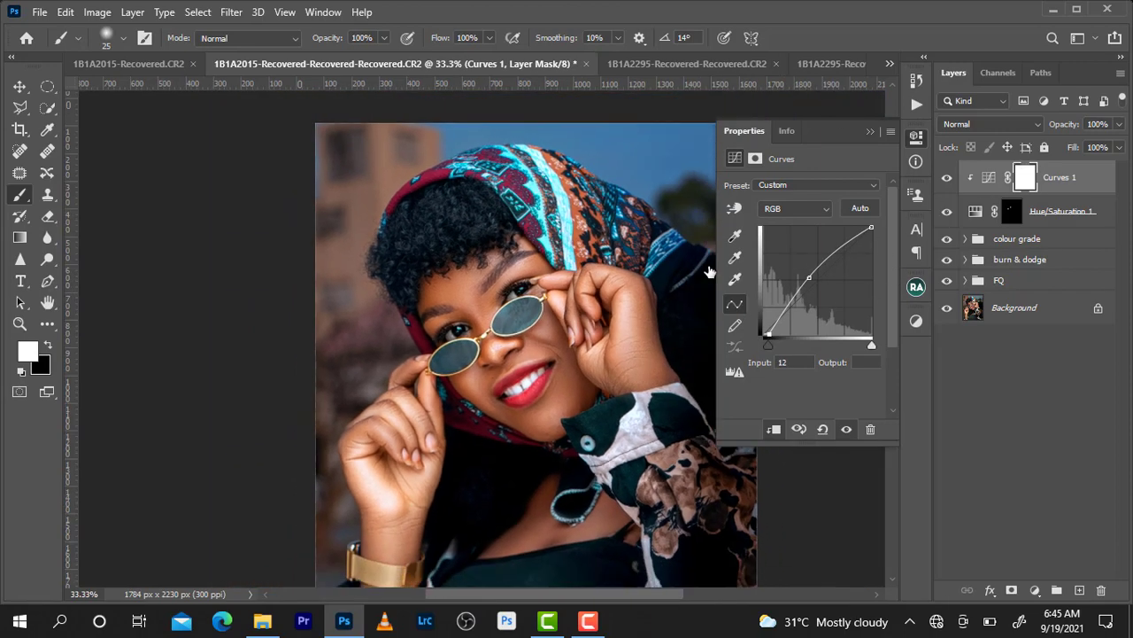
{"action": "scroll", "coordinate": [593, 306], "scroll_direction": "up", "scroll_amount": 2}
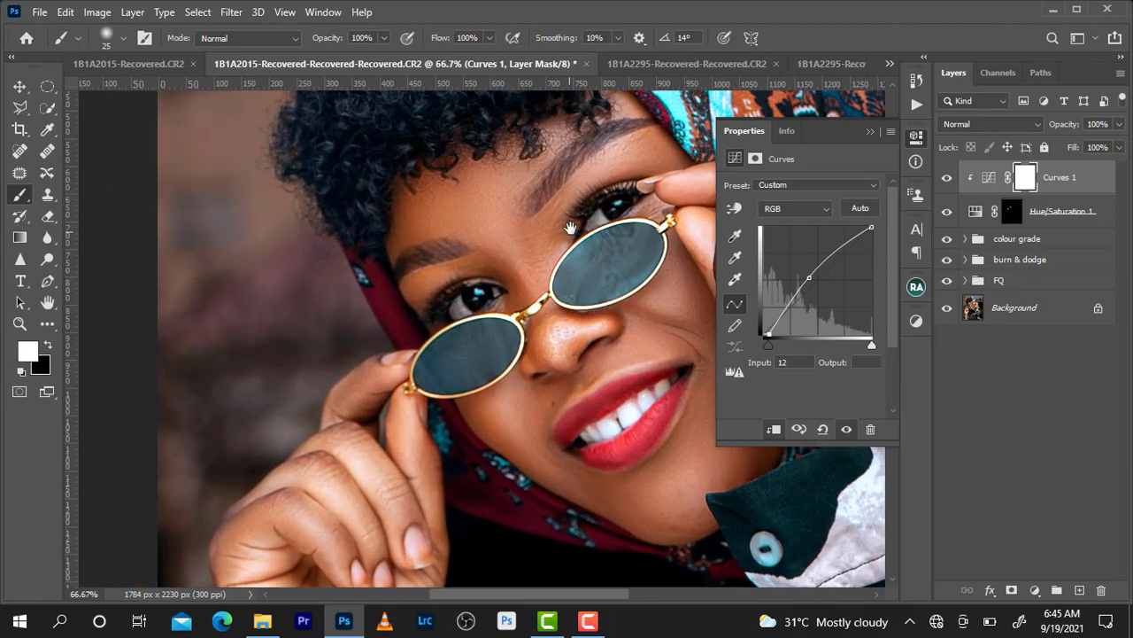
{"action": "key", "text": "ctrl+minus"}
{"action": "key", "text": "ctrl+minus"}
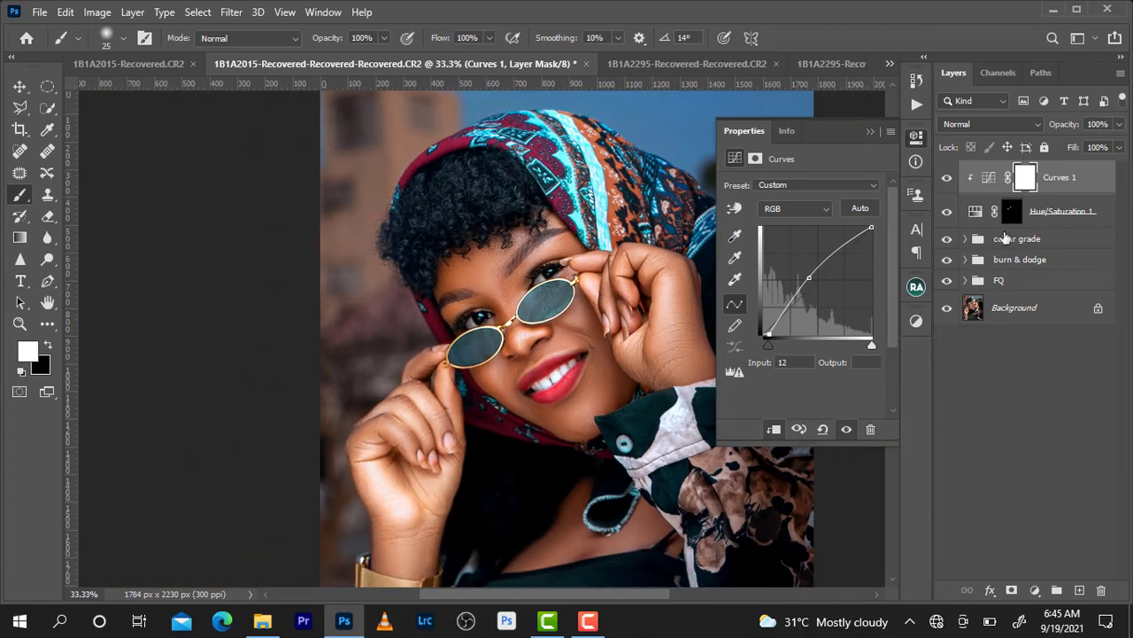
Toggle Hue/Saturation 1 to compare, then frame the face at 66.67%.
{"action": "left_click", "coordinate": [947, 212]}
{"action": "left_click", "coordinate": [947, 212]}
{"action": "left_click", "coordinate": [946, 211]}
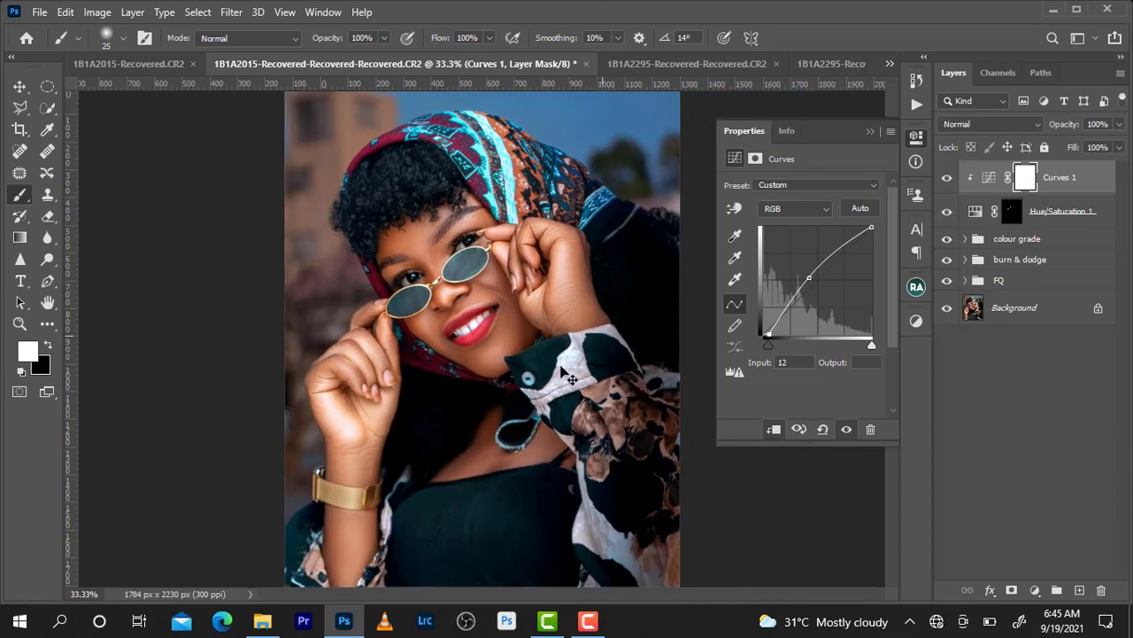
{"action": "key", "text": "ctrl+plus"}
{"action": "mouse_move", "coordinate": [501, 327]}
{"action": "left_mouse_down"}
{"action": "mouse_move", "coordinate": [535, 338]}
{"action": "mouse_move", "coordinate": [617, 418]}
{"action": "left_mouse_up"}
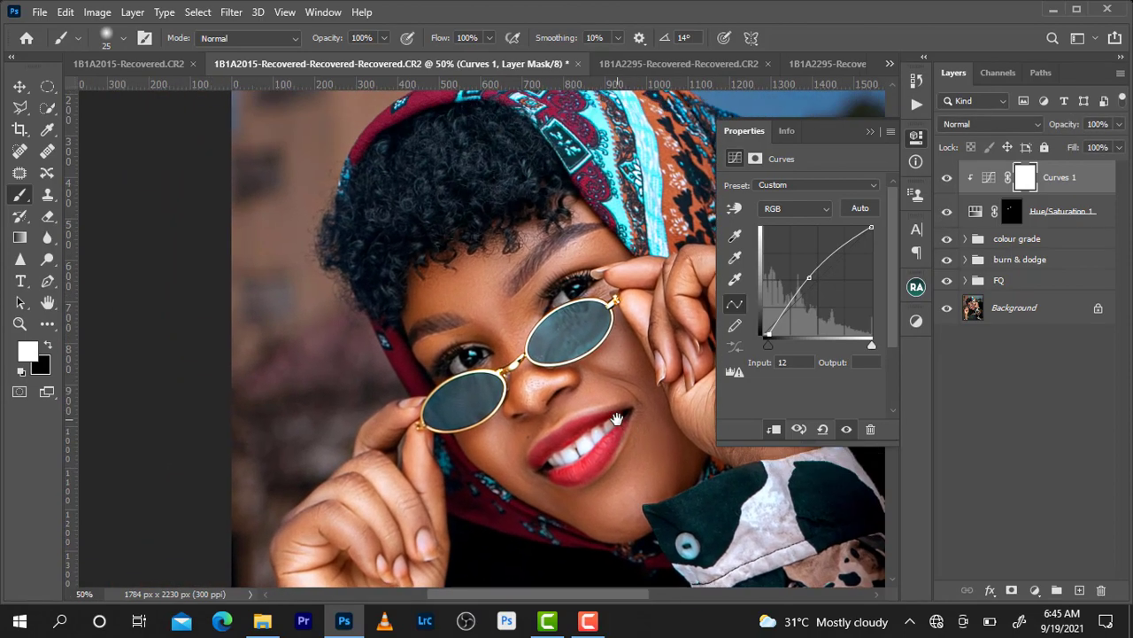
{"action": "key", "text": "ctrl+plus"}
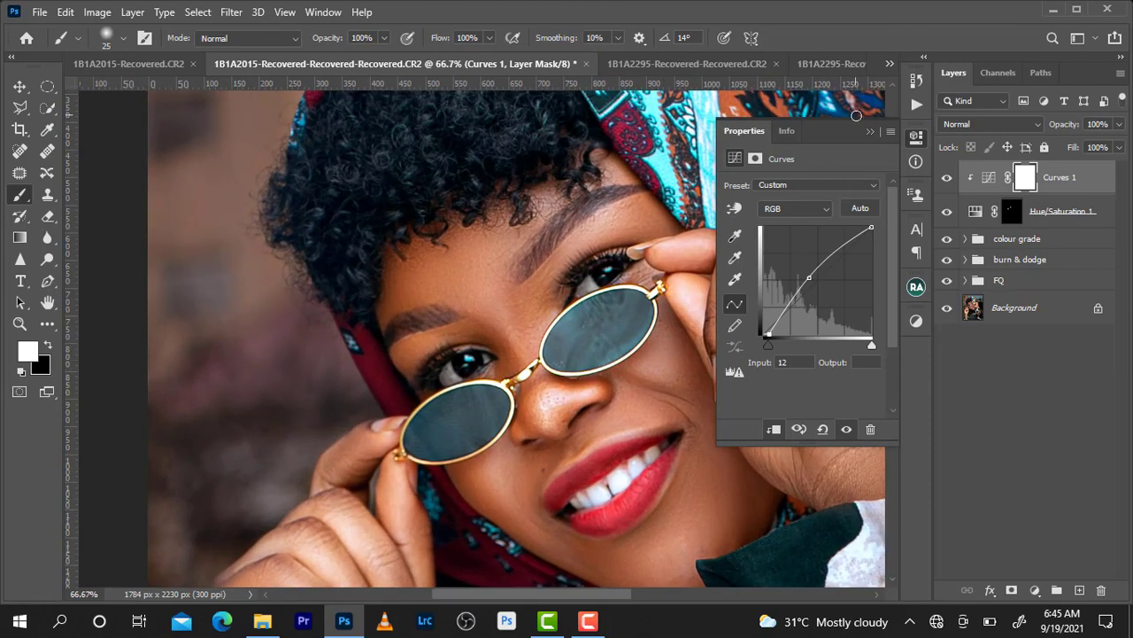
{"action": "left_click", "coordinate": [871, 130]}
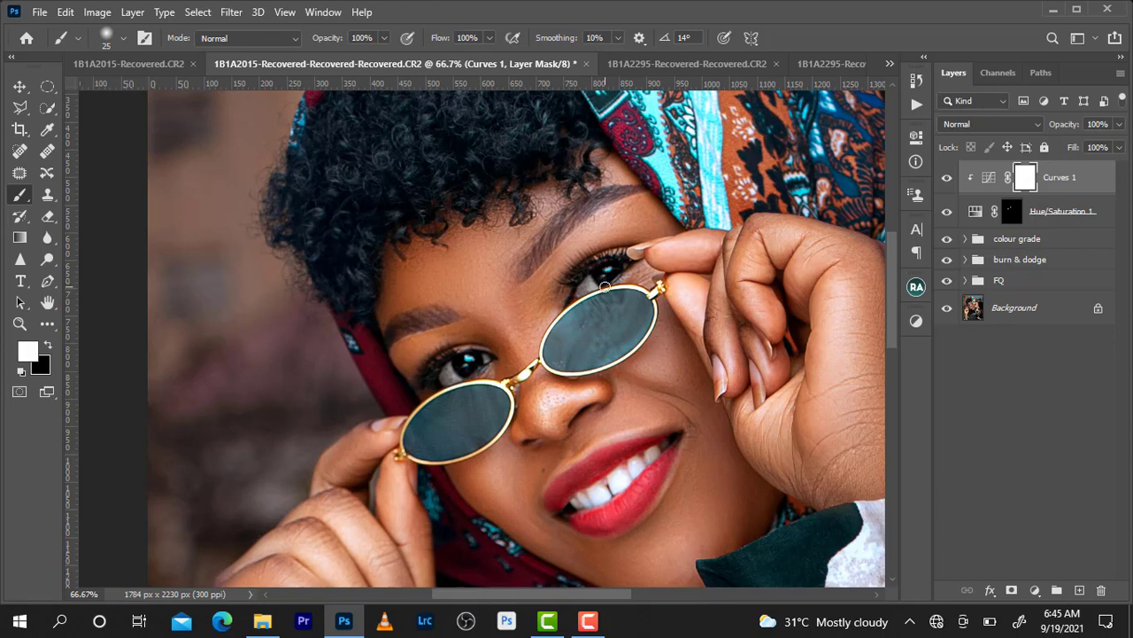
{"action": "left_click", "coordinate": [1038, 590]}
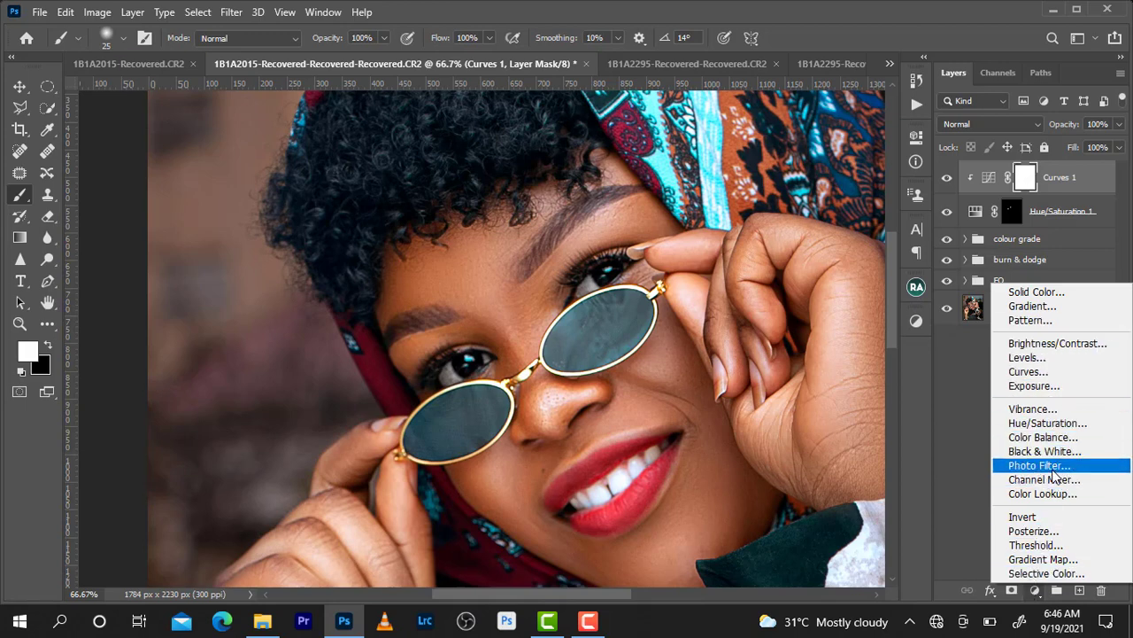
Add a Photo Filter 2 layer clipped to Curves 1, using the Blue filter.
{"action": "left_click", "coordinate": [1043, 465]}
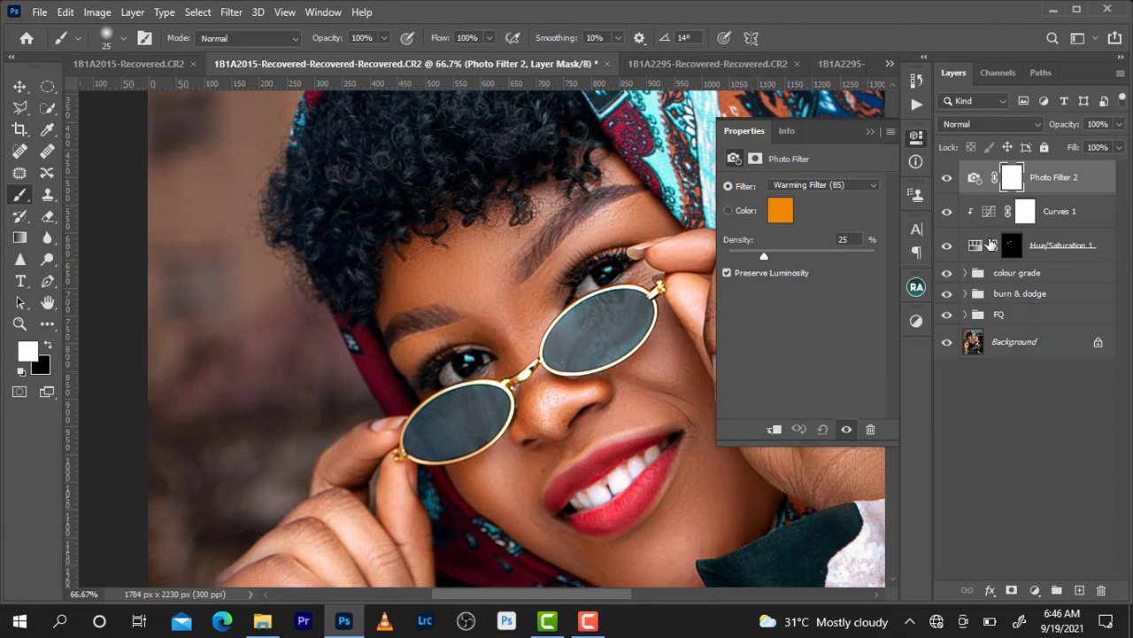
{"action": "left_click", "coordinate": [985, 195], "text": "alt"}
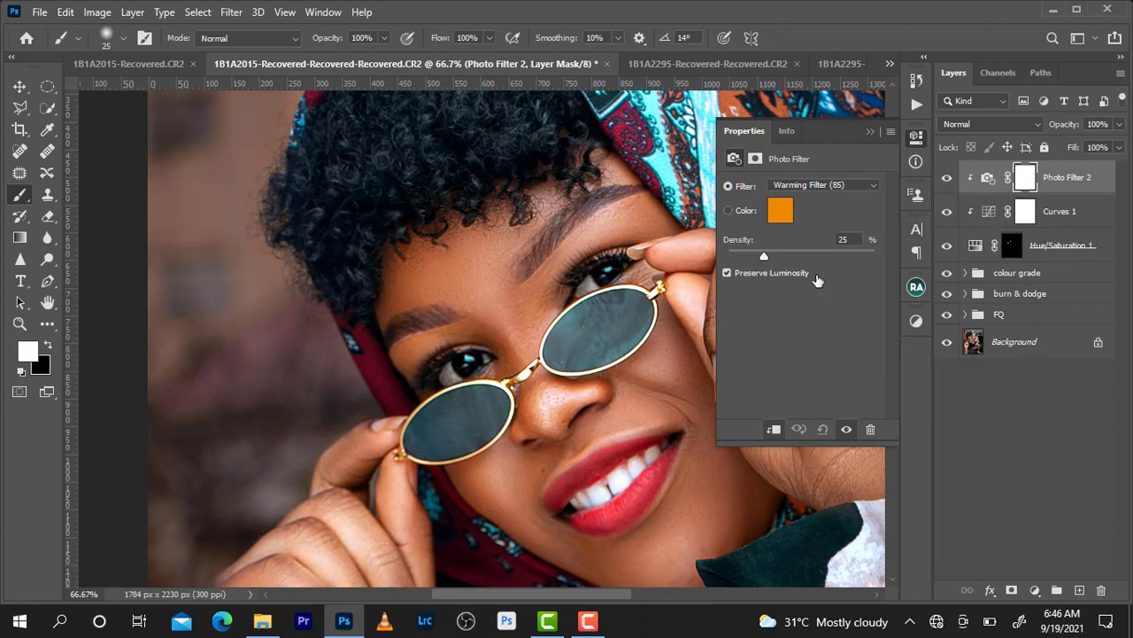
{"action": "left_click", "coordinate": [844, 188]}
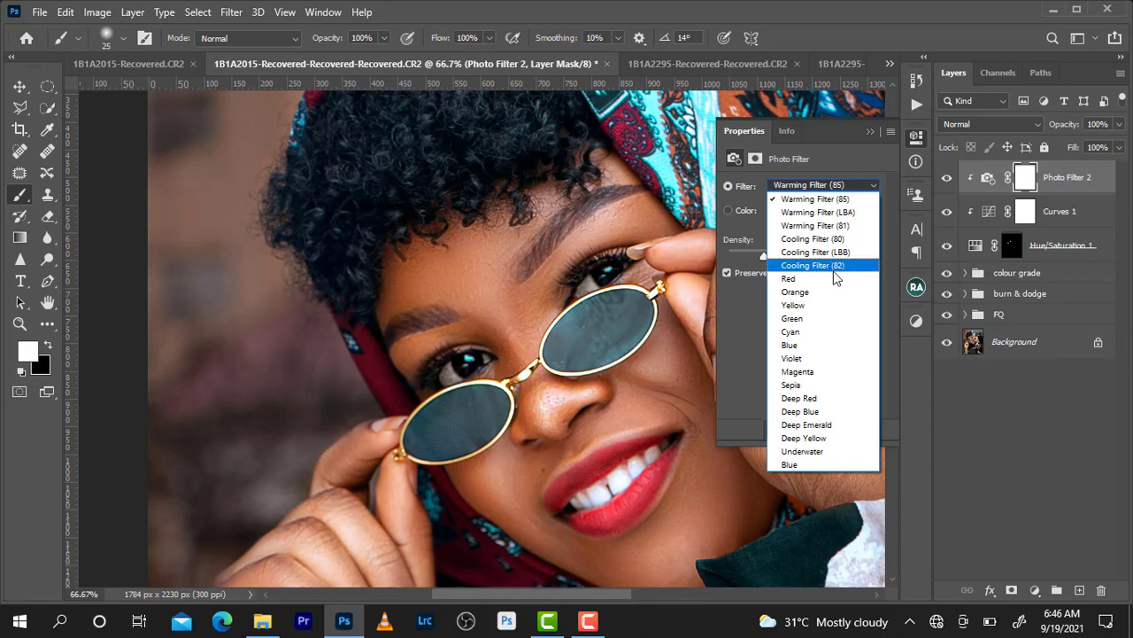
{"action": "left_click", "coordinate": [824, 345]}
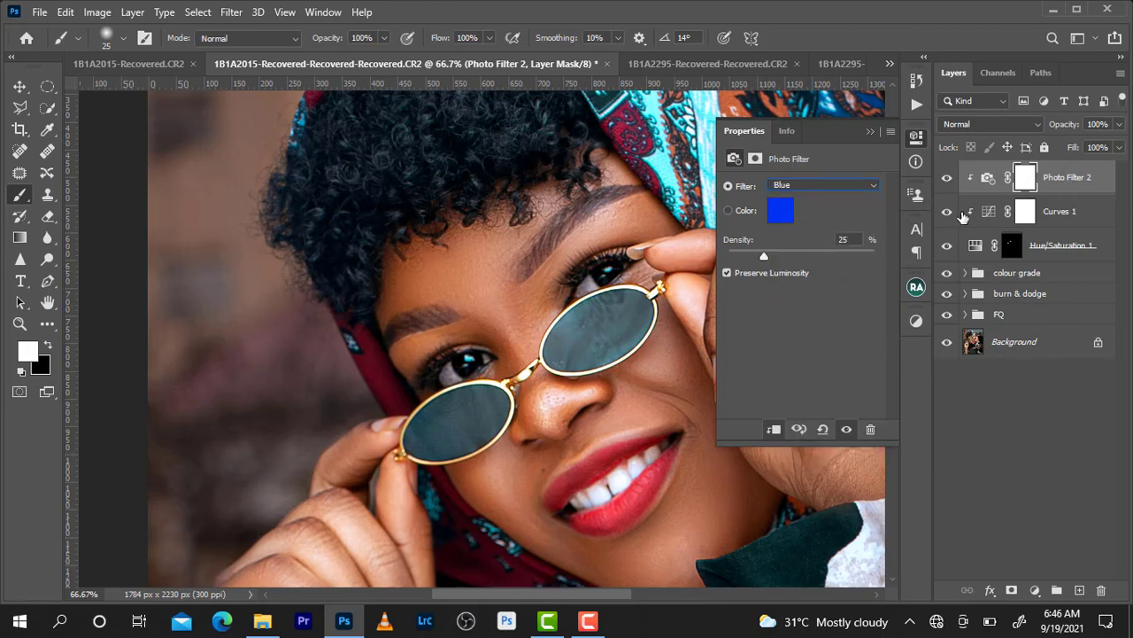
Compare Photo Filter 2 on and off up close, then lower its density to 15.
{"action": "left_click", "coordinate": [945, 179]}
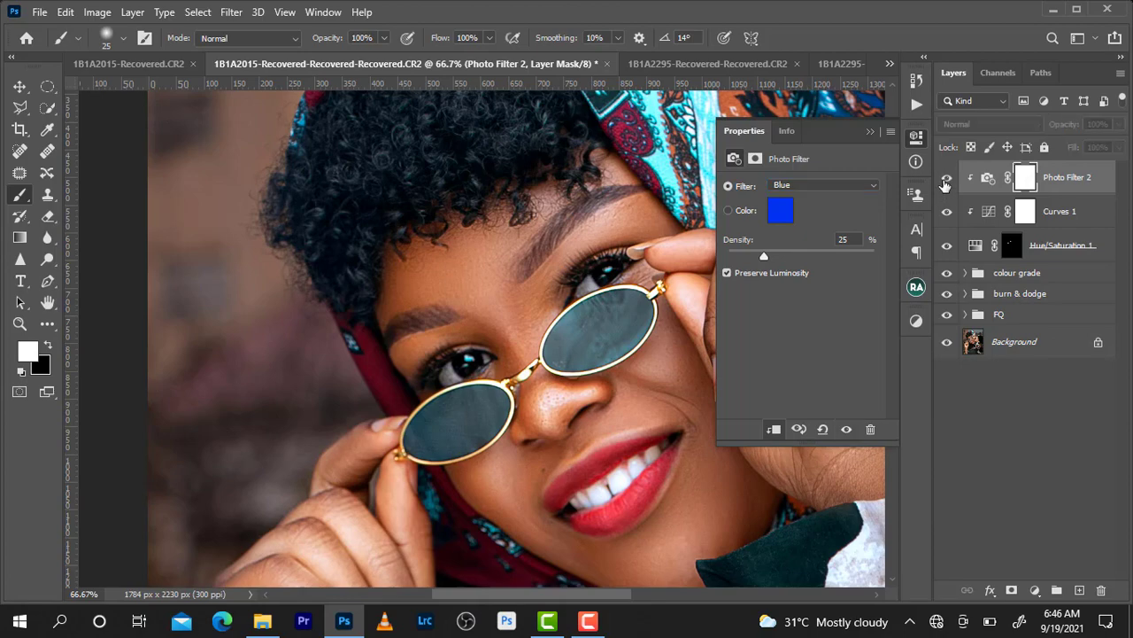
{"action": "left_click", "coordinate": [945, 179]}
{"action": "left_click", "coordinate": [945, 182]}
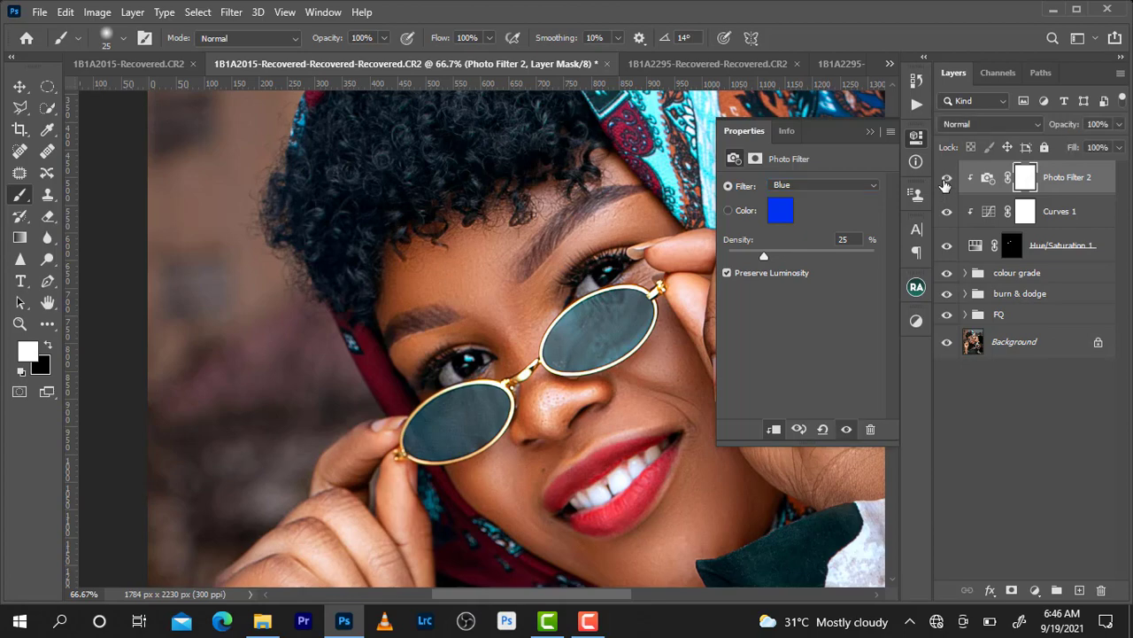
{"action": "key", "text": "ctrl+plus"}
{"action": "key", "text": "ctrl+plus"}
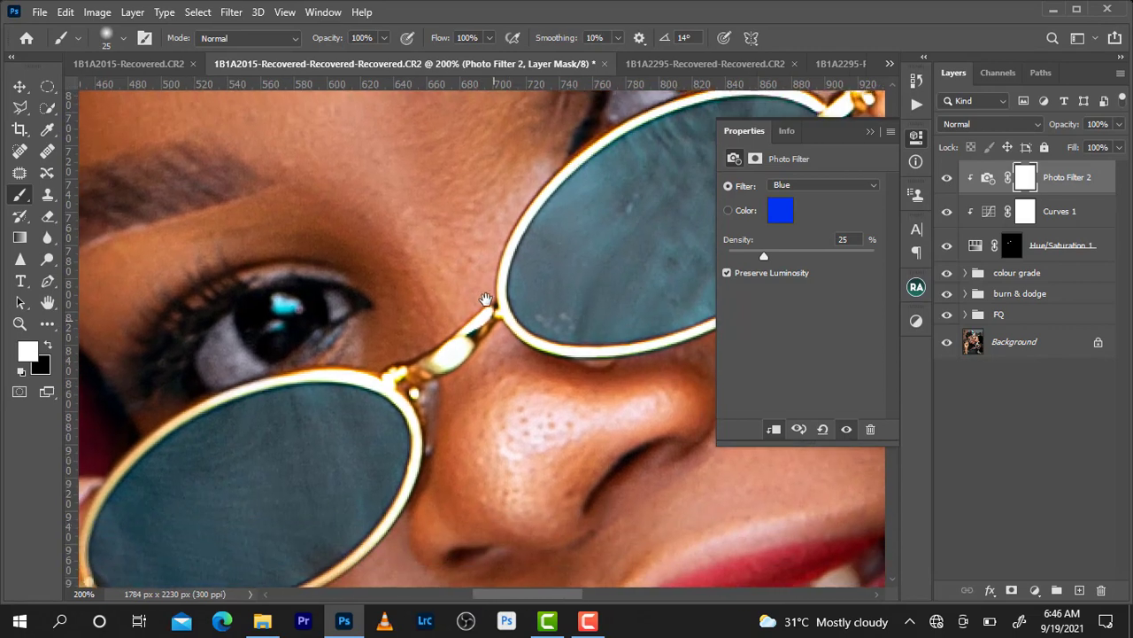
{"action": "left_click_drag", "start_coordinate": [562, 283], "coordinate": [562, 259]}
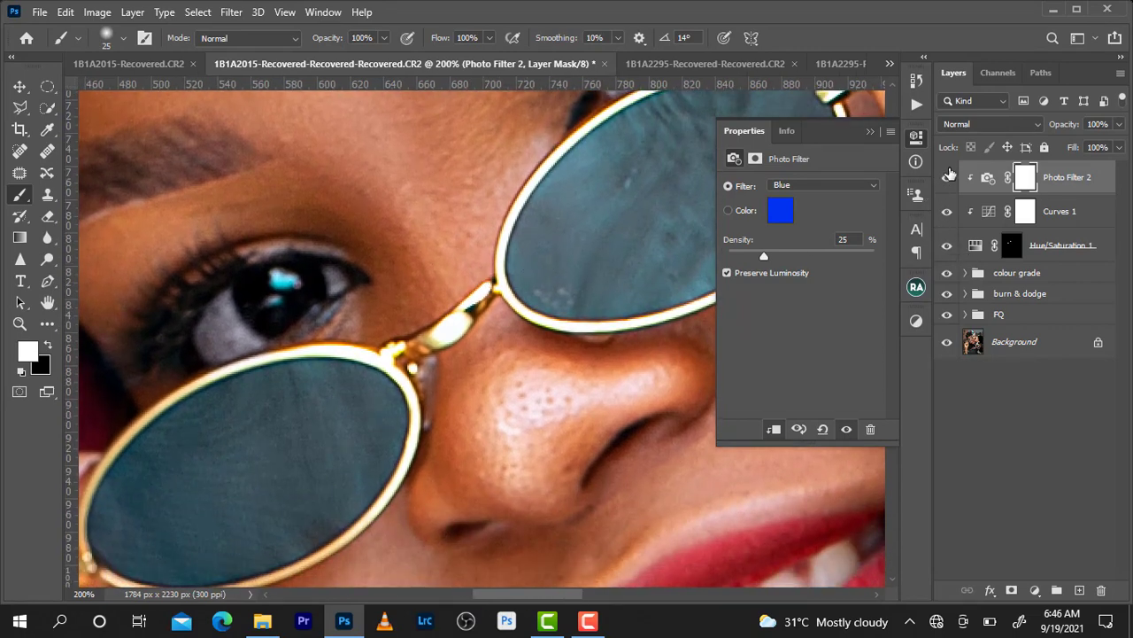
{"action": "left_click", "coordinate": [947, 177]}
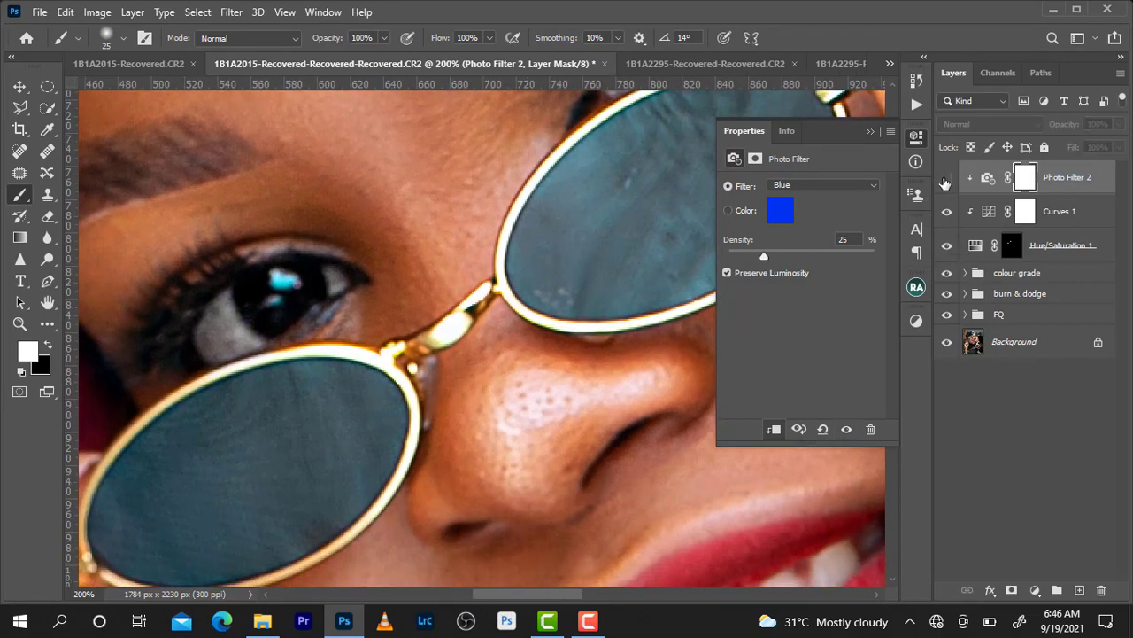
{"action": "left_click", "coordinate": [946, 177]}
{"action": "key", "text": "ctrl+minus"}
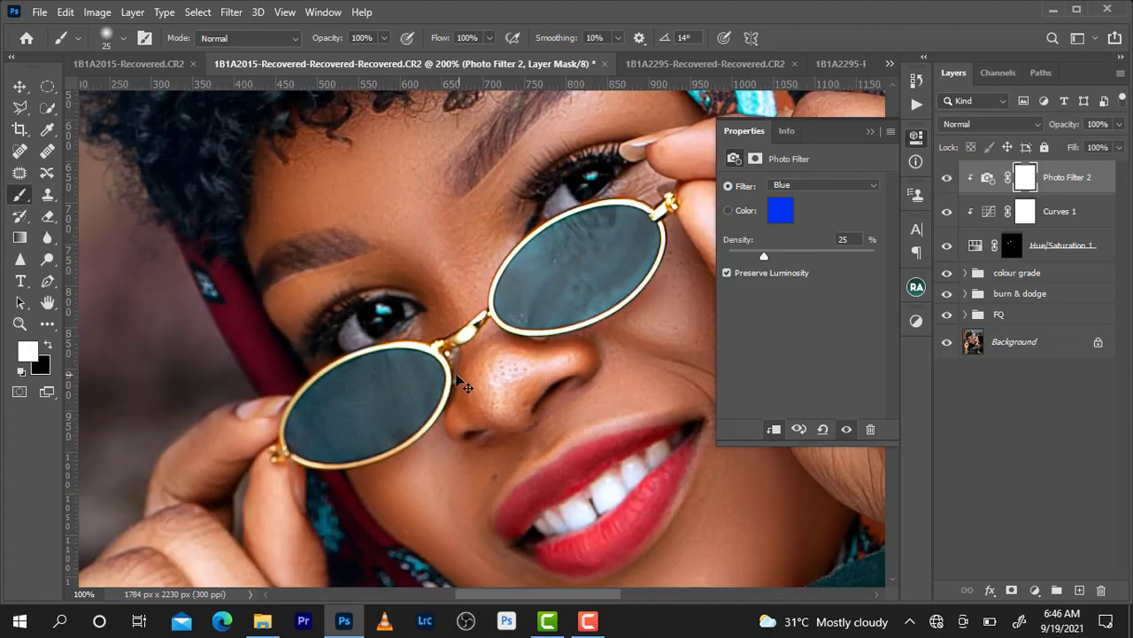
{"action": "key", "text": "ctrl+minus"}
{"action": "key", "text": "ctrl+minus"}
{"action": "key", "text": "ctrl+minus"}
{"action": "key", "text": "ctrl+minus"}
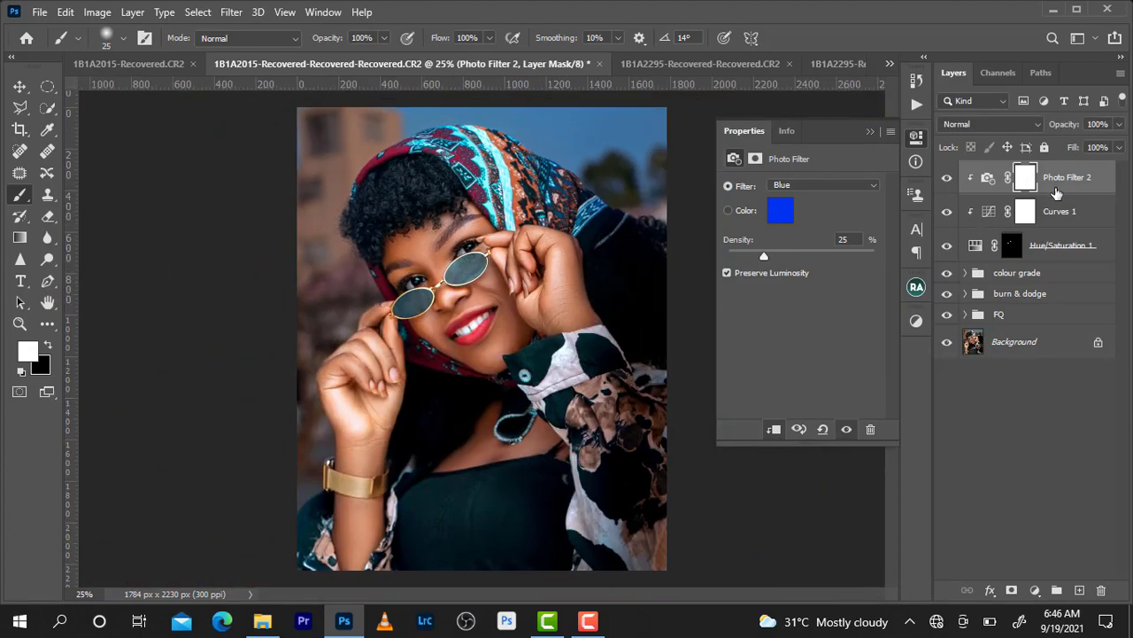
{"action": "key", "text": "ctrl+plus"}
{"action": "key", "text": "ctrl+plus"}
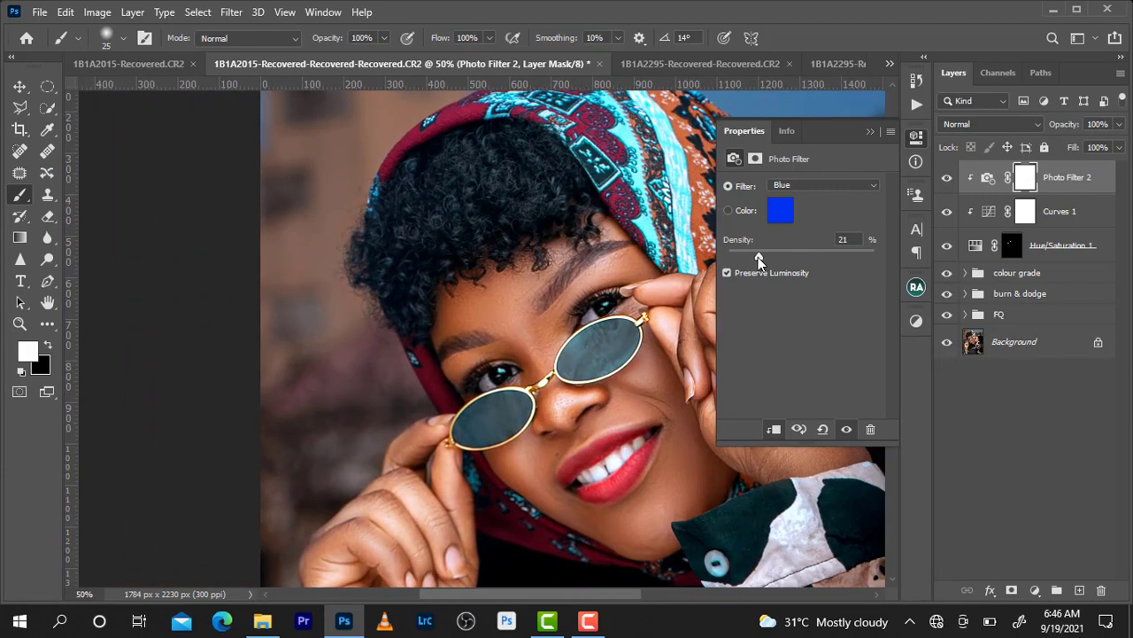
{"action": "left_click_drag", "start_coordinate": [763, 256], "coordinate": [749, 257]}
Raise the Curves 1 midpoint slightly, then target the Hue/Saturation 1 mask near the mouth.
{"action": "left_click", "coordinate": [983, 214]}
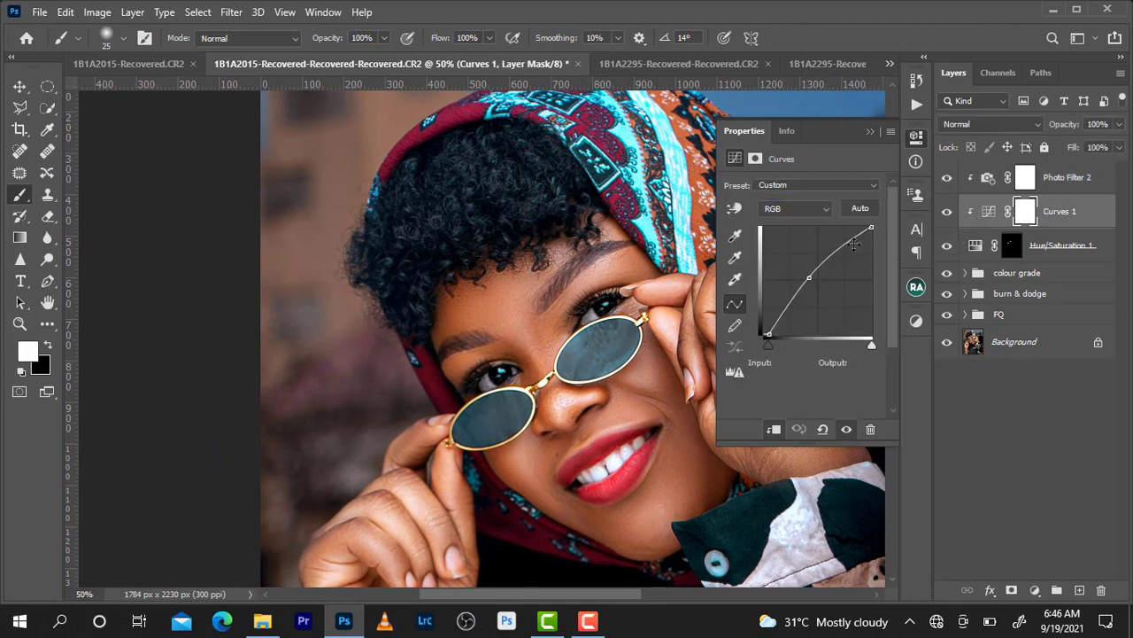
{"action": "left_click_drag", "start_coordinate": [808, 278], "coordinate": [810, 274]}
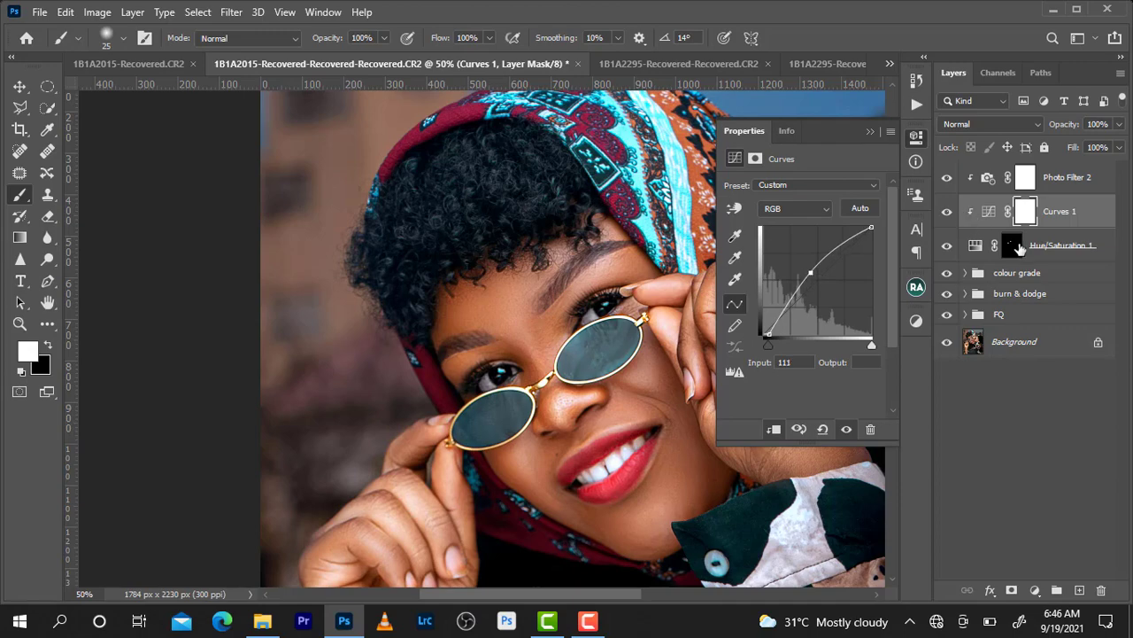
{"action": "left_click", "coordinate": [1012, 246]}
{"action": "key", "text": "ctrl+plus"}
{"action": "key", "text": "ctrl+plus"}
Paint the teeth into the Hue/Saturation 1 mask at 21% brush opacity, sizes 9–20.
{"action": "scroll", "coordinate": [564, 451], "scroll_direction": "down", "scroll_amount": 5}
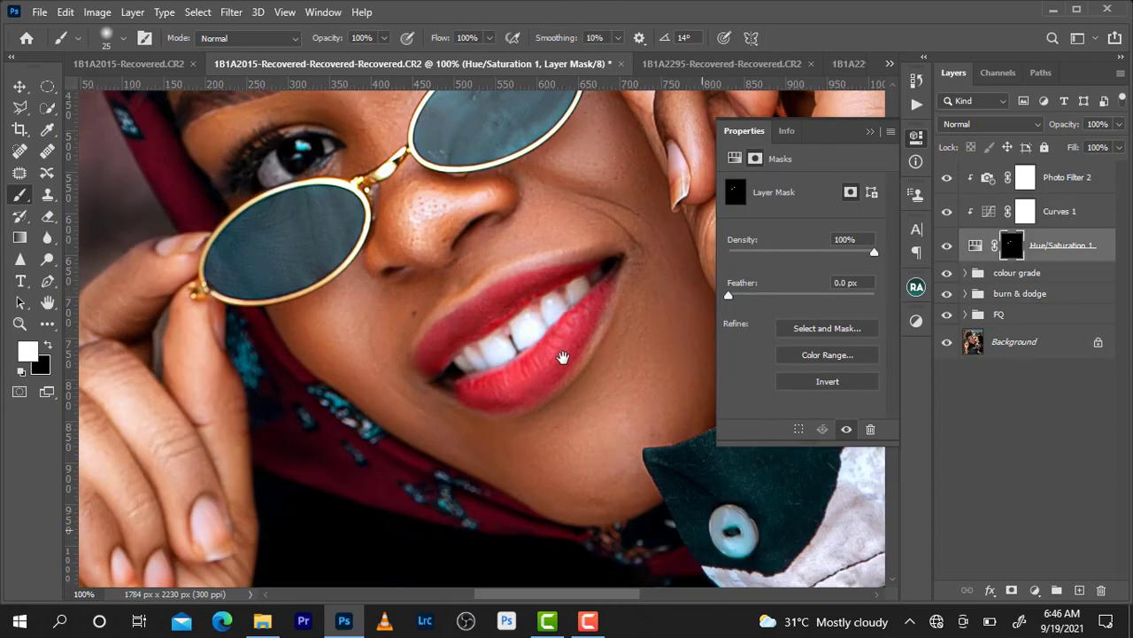
{"action": "scroll", "coordinate": [531, 425], "scroll_direction": "right", "scroll_amount": 3}
{"action": "key", "text": "ctrl+plus"}
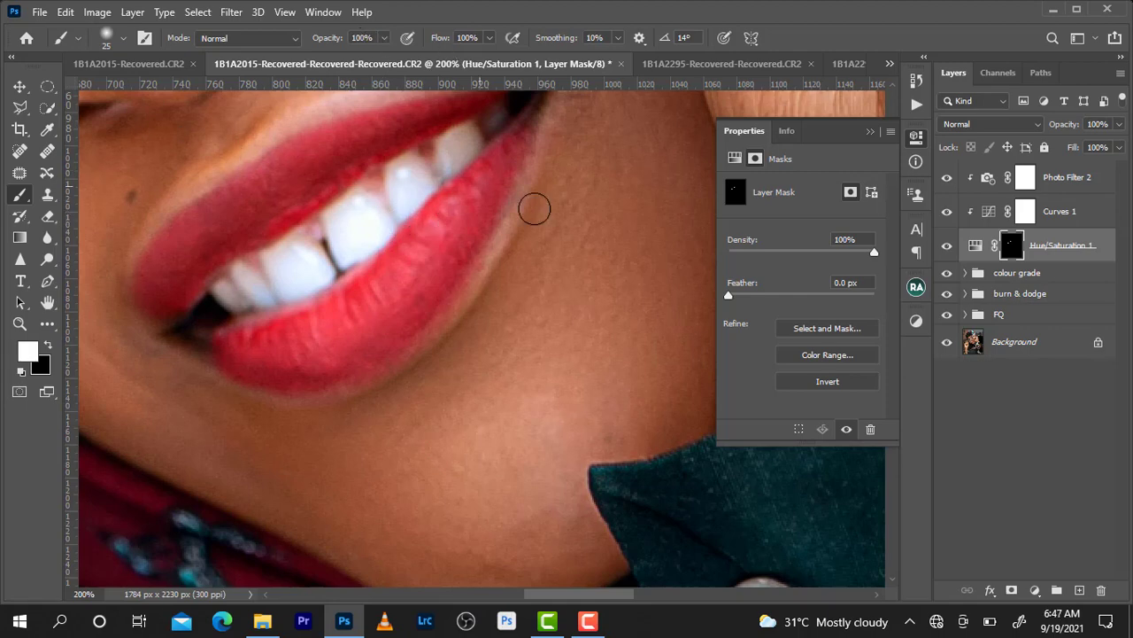
{"action": "scroll", "coordinate": [653, 375], "scroll_direction": "up", "scroll_amount": 3}
{"action": "scroll", "coordinate": [602, 295], "scroll_direction": "left", "scroll_amount": 2}
{"action": "left_click", "coordinate": [383, 38]}
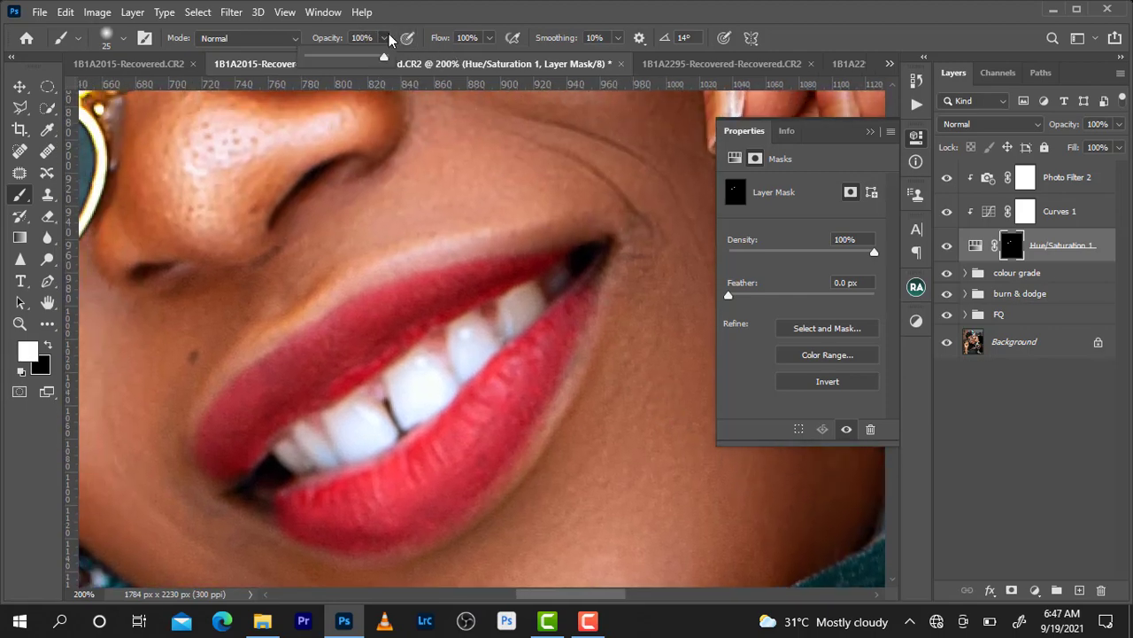
{"action": "left_click_drag", "start_coordinate": [387, 56], "coordinate": [324, 57]}
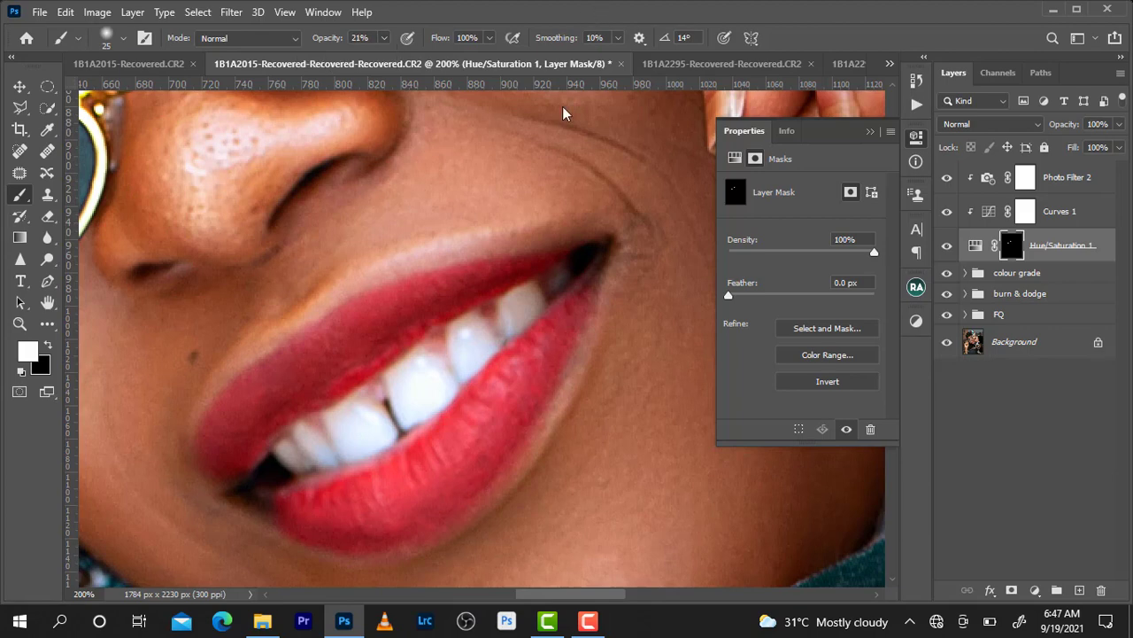
{"action": "key", "text": "bracketleft"}
{"action": "key", "text": "bracketright"}
{"action": "key", "text": "bracketleft"}
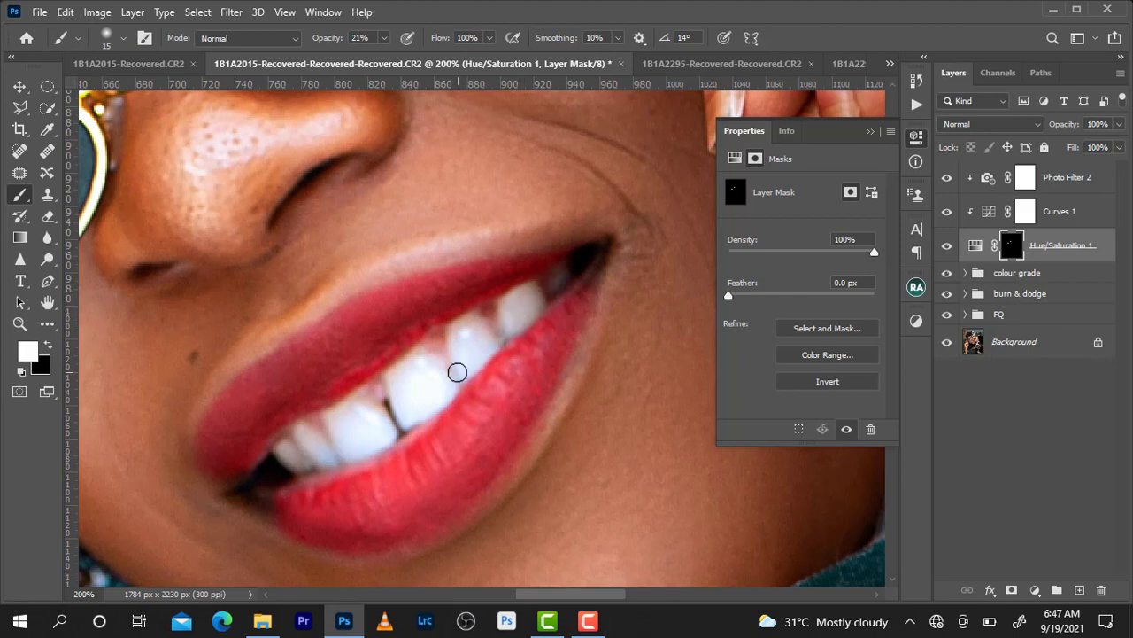
{"action": "key", "text": "bracketright"}
{"action": "key", "text": "bracketleft"}
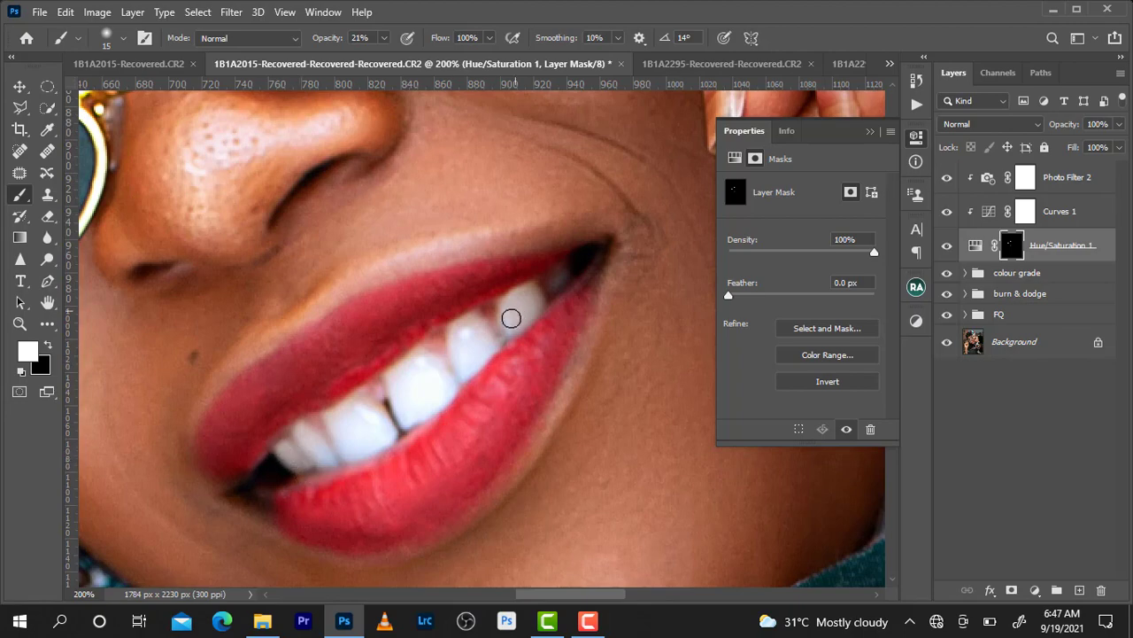
{"action": "key", "text": "bracketleft"}
{"action": "key", "text": "bracketleft"}
{"action": "key", "text": "ctrl+minus"}
{"action": "key", "text": "ctrl+minus"}
{"action": "key", "text": "ctrl+minus"}
{"action": "key", "text": "ctrl+minus"}
{"action": "key", "text": "ctrl+minus"}
{"action": "key", "text": "ctrl+minus"}
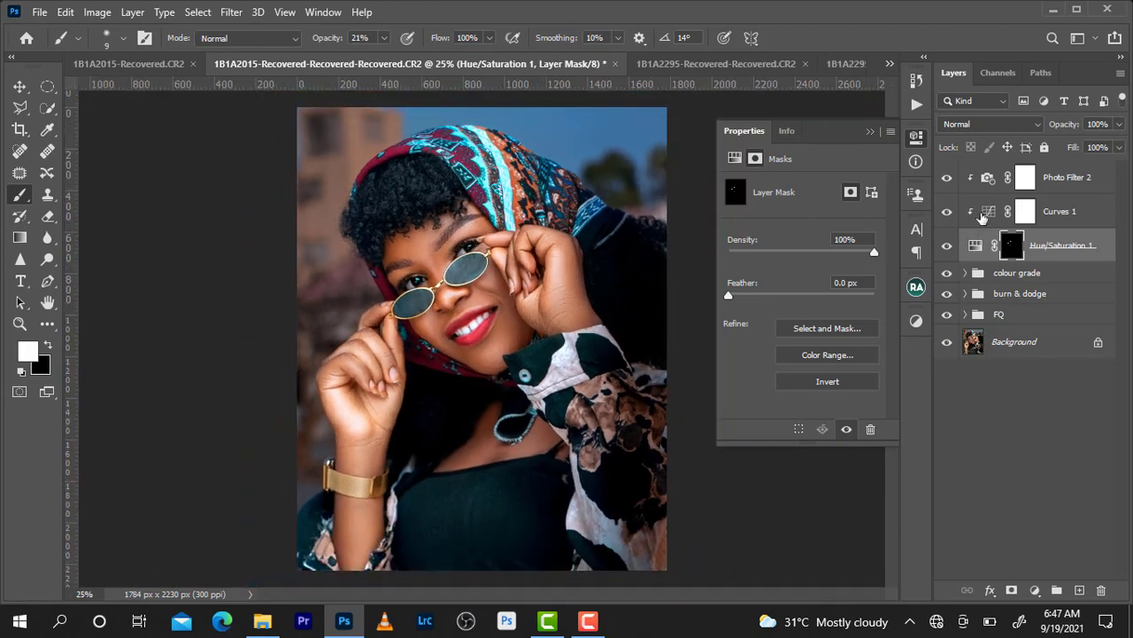
Group Photo Filter 2, Curves 1 and Hue/Saturation 1 as 'eyez' inside colour grade.
{"action": "left_click", "coordinate": [947, 246]}
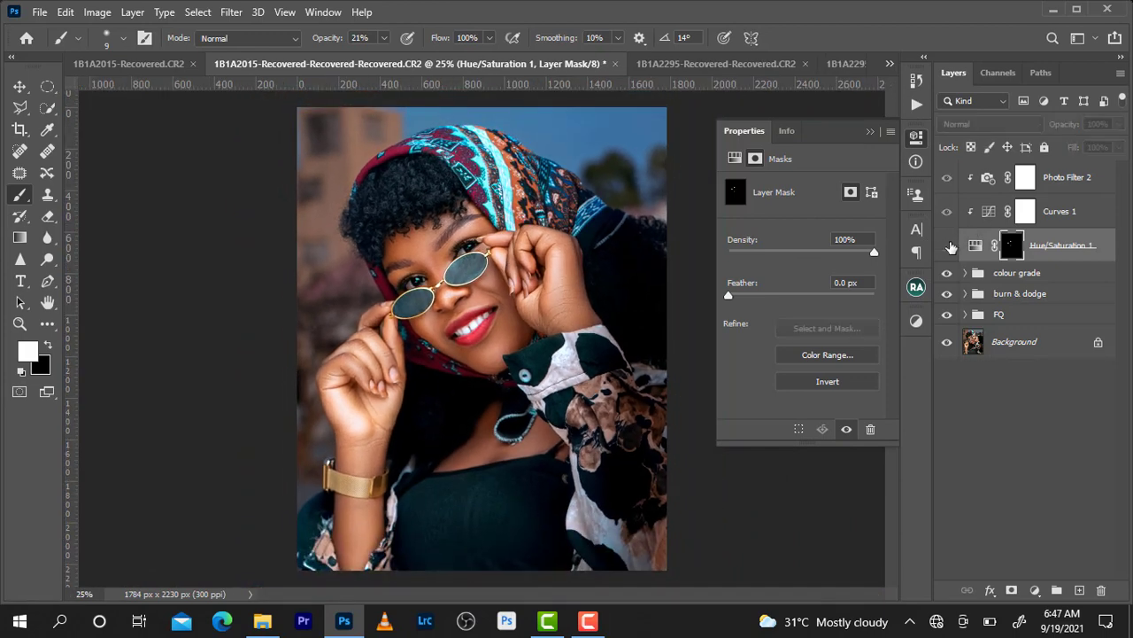
{"action": "key", "text": "ctrl+minus"}
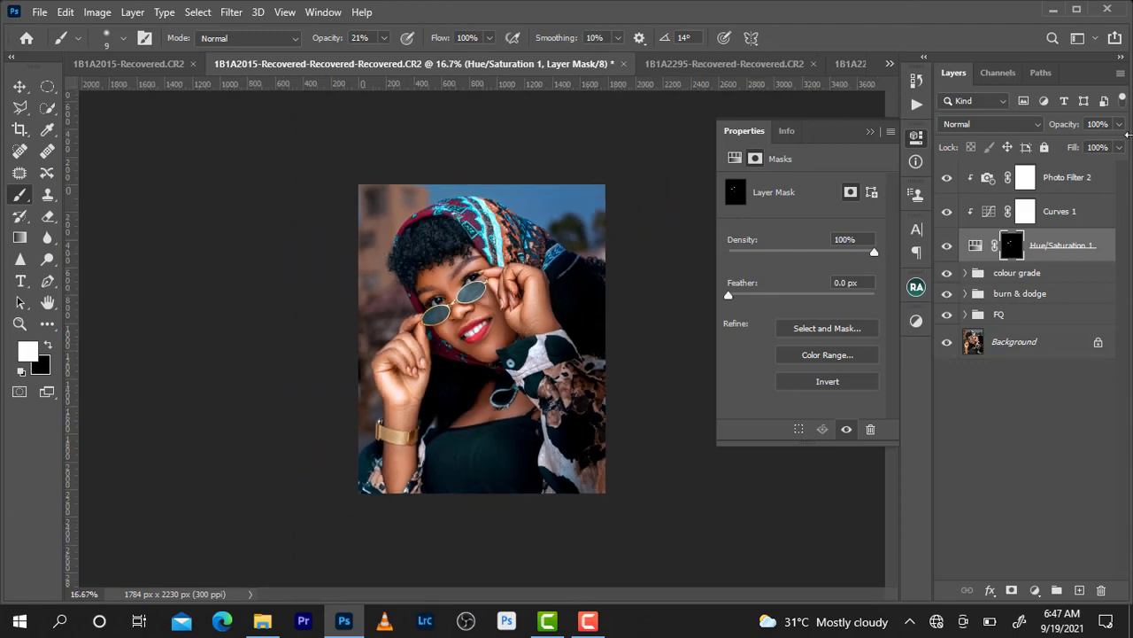
{"action": "left_click", "coordinate": [1100, 177], "text": "shift"}
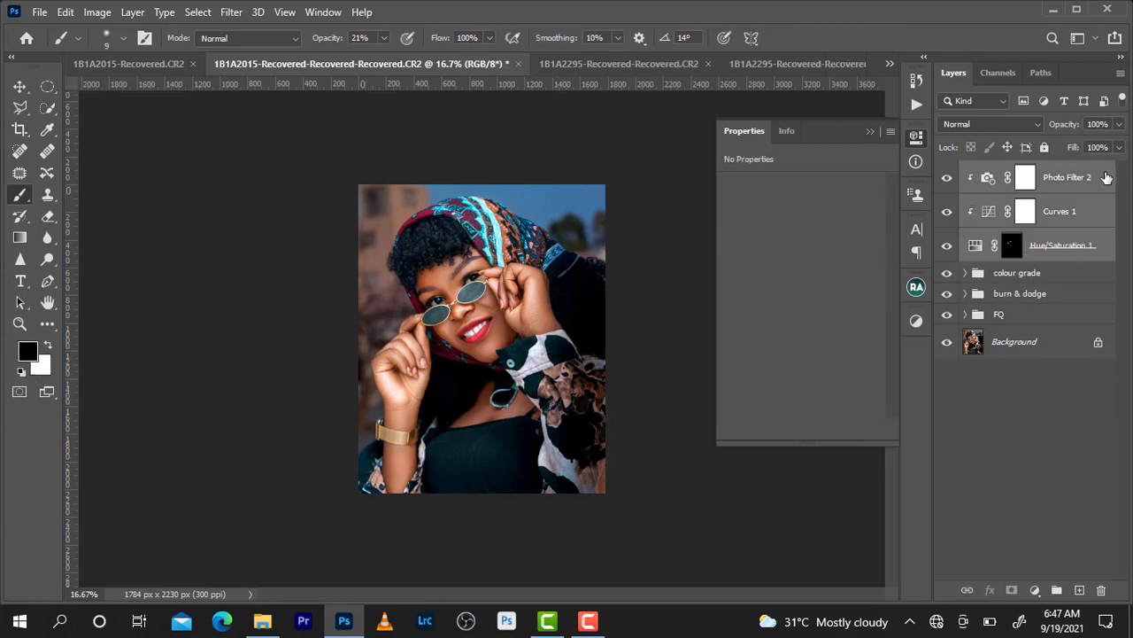
{"action": "key", "text": "ctrl+g"}
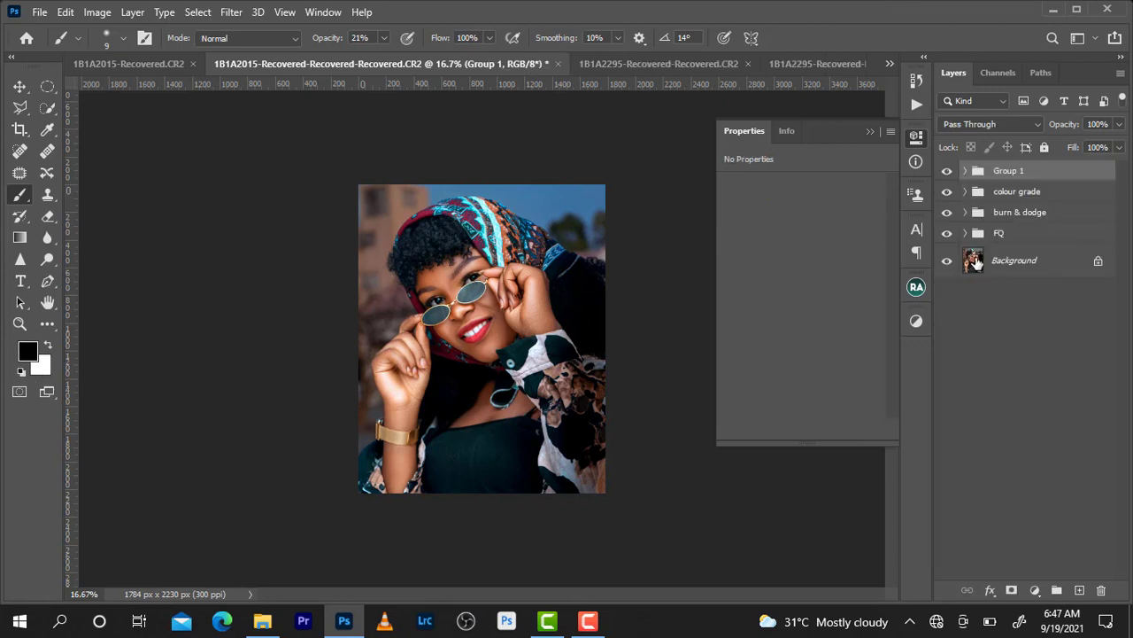
{"action": "double_click", "coordinate": [1009, 171]}
{"action": "type", "text": "z"}
{"action": "key", "text": "Return"}
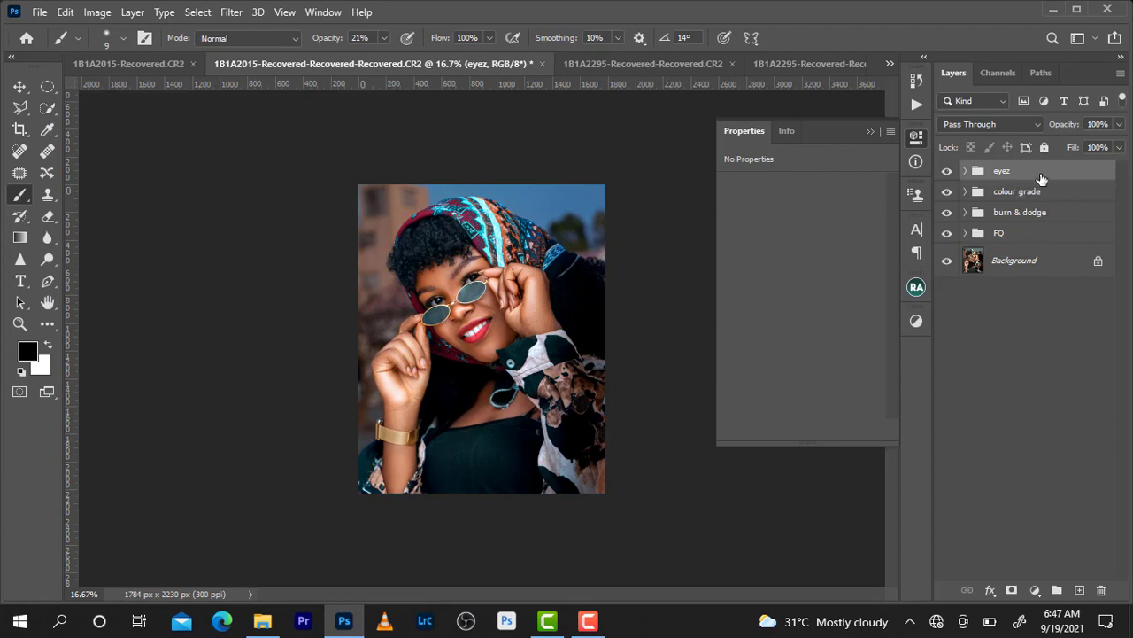
{"action": "key", "text": "Delete"}
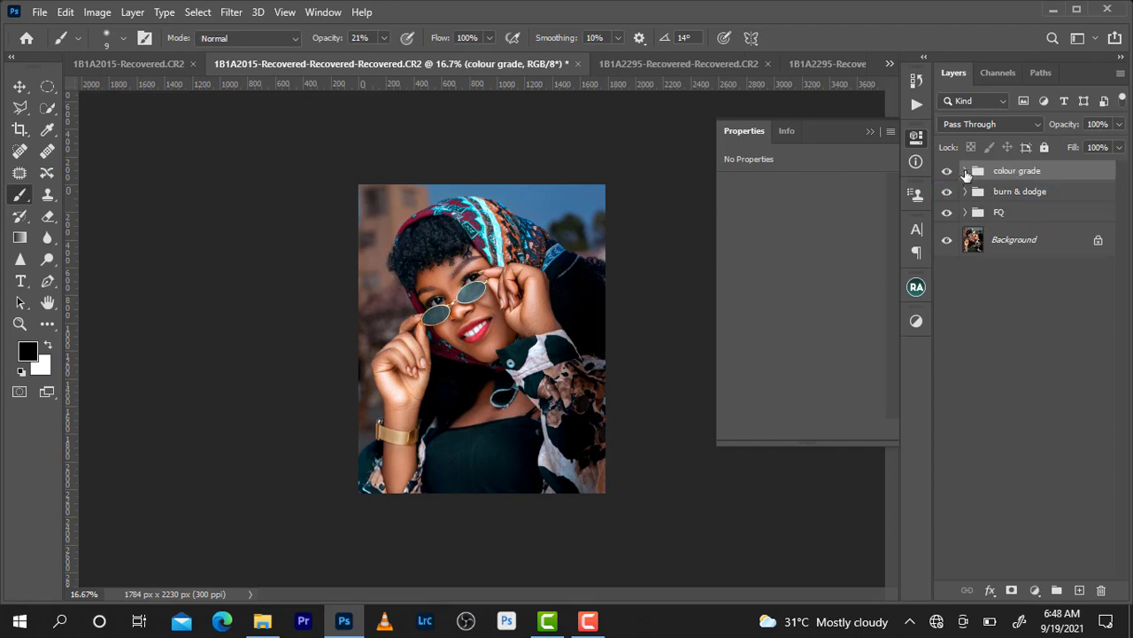
Move the eyez group out of colour grade to sit just below it, above burn & dodge.
{"action": "left_click", "coordinate": [965, 171]}
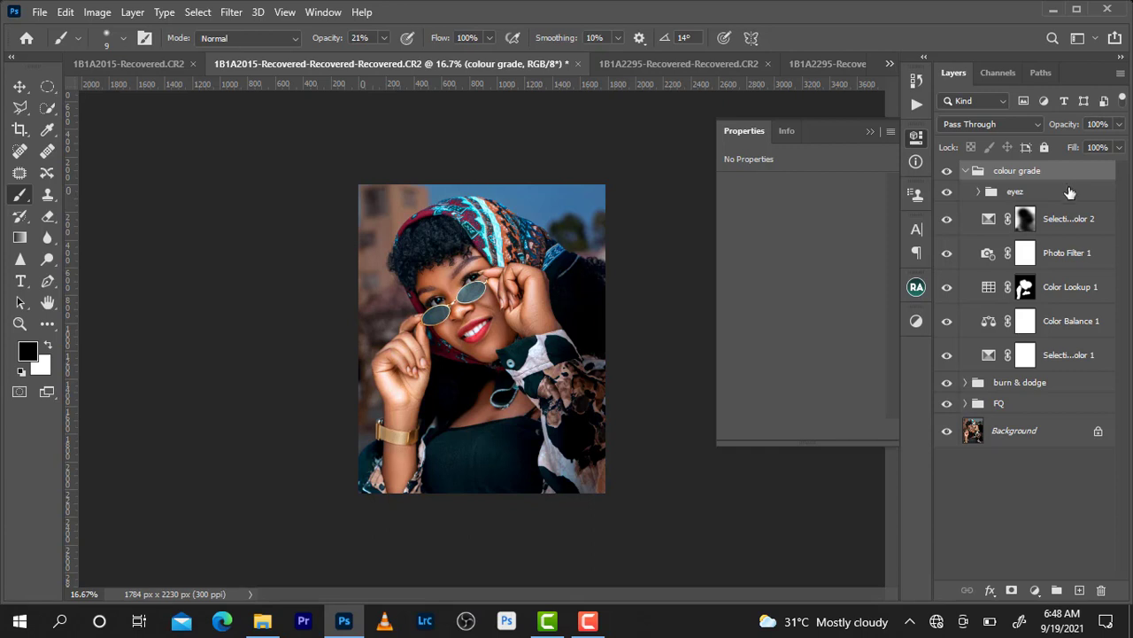
{"action": "left_click_drag", "start_coordinate": [1070, 197], "coordinate": [1085, 377]}
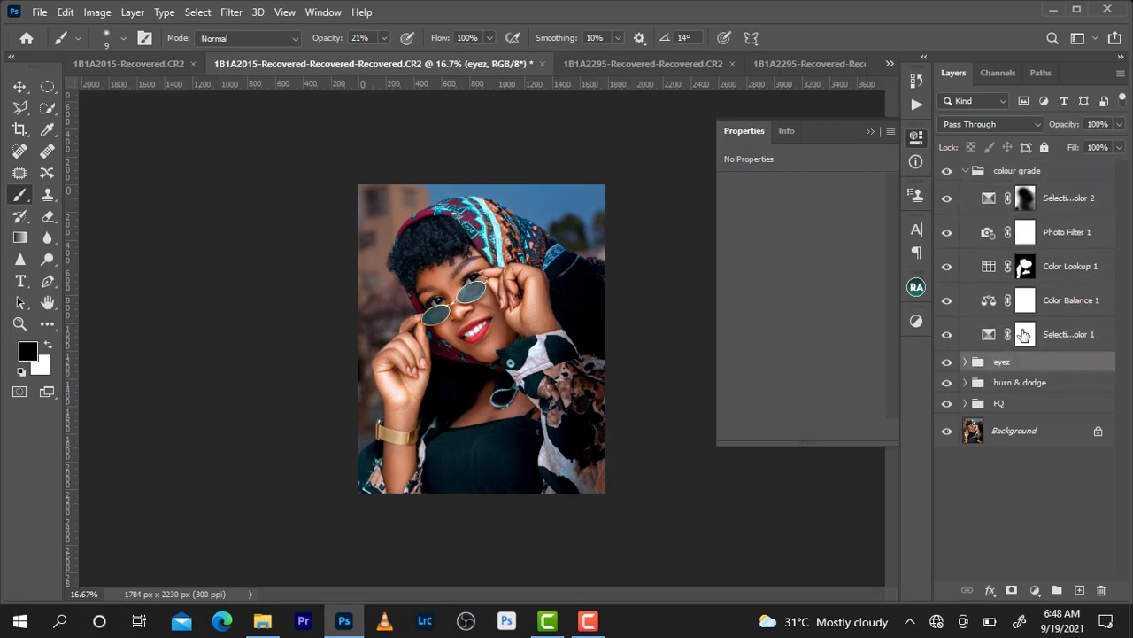
{"action": "left_click", "coordinate": [965, 171]}
{"action": "key", "text": "ctrl+plus"}
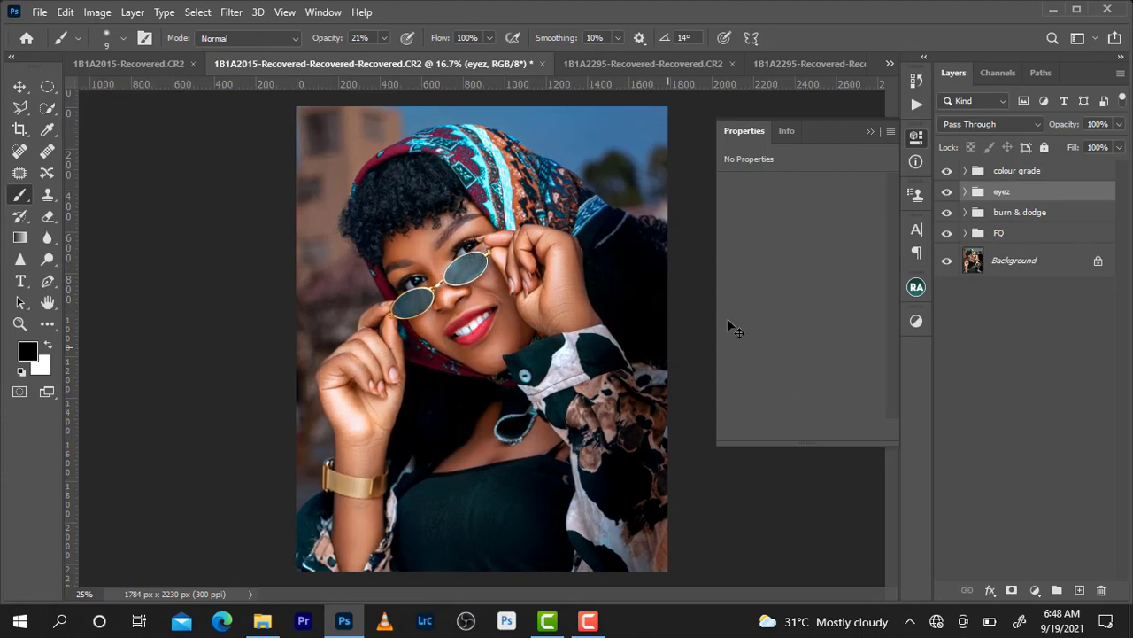
{"action": "key", "text": "ctrl+plus"}
{"action": "key", "text": "ctrl+minus"}
{"action": "key", "text": "ctrl+plus"}
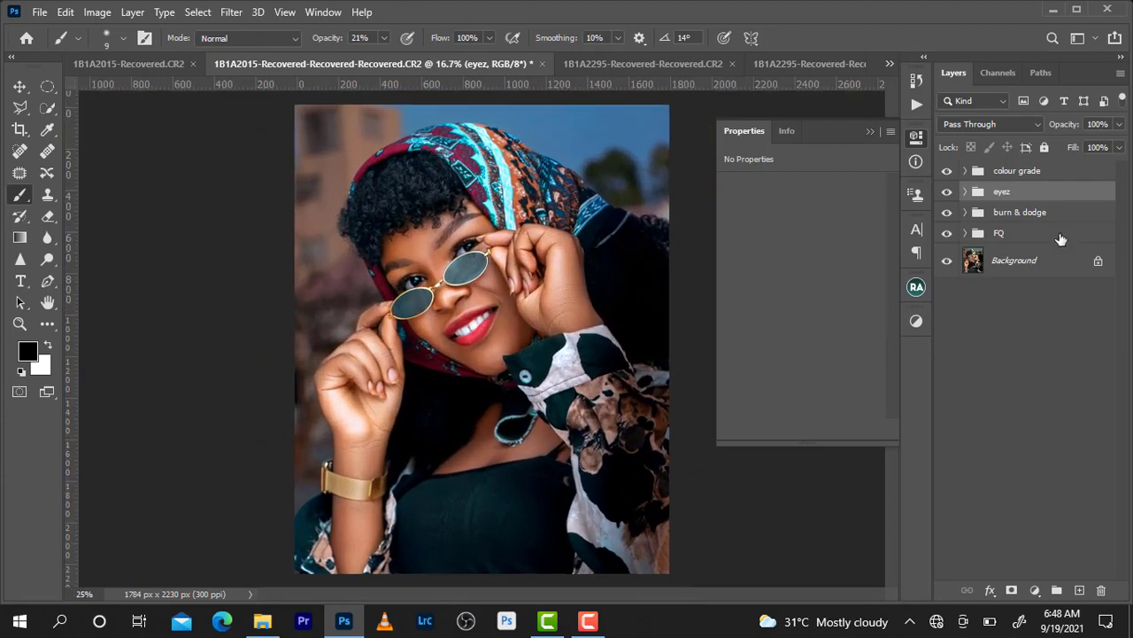
{"action": "left_click_drag", "start_coordinate": [354, 291], "coordinate": [352, 351]}
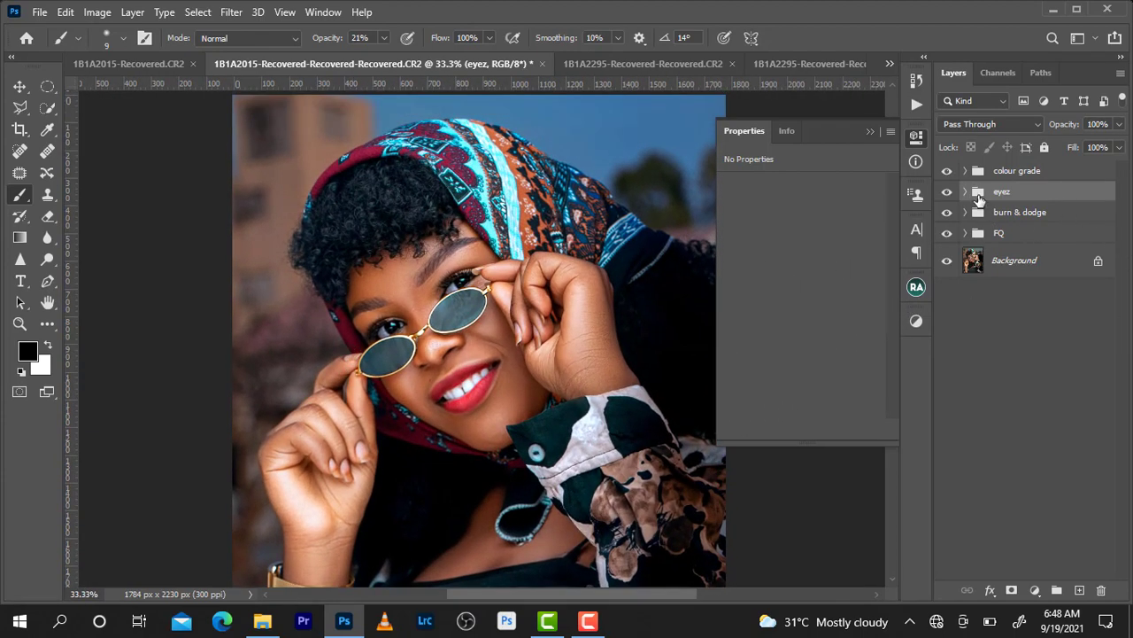
Toggle the colour grade group to compare, then expand it and select Selective Color 2.
{"action": "left_click", "coordinate": [946, 171]}
{"action": "left_click", "coordinate": [947, 171]}
{"action": "key", "text": "ctrl+minus"}
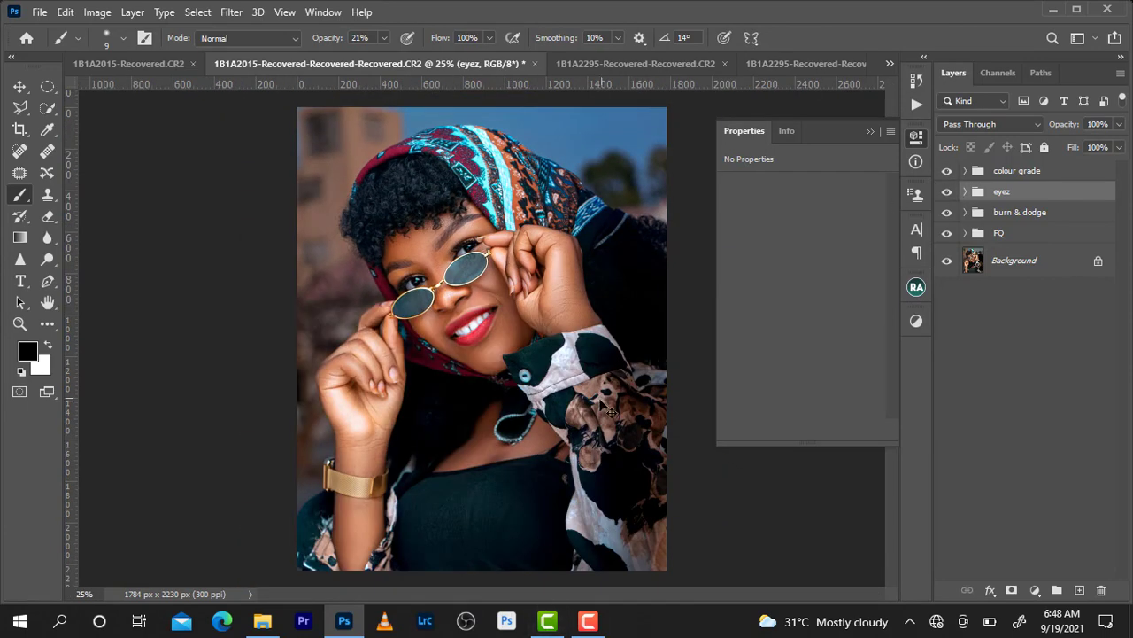
{"action": "key", "text": "ctrl+minus"}
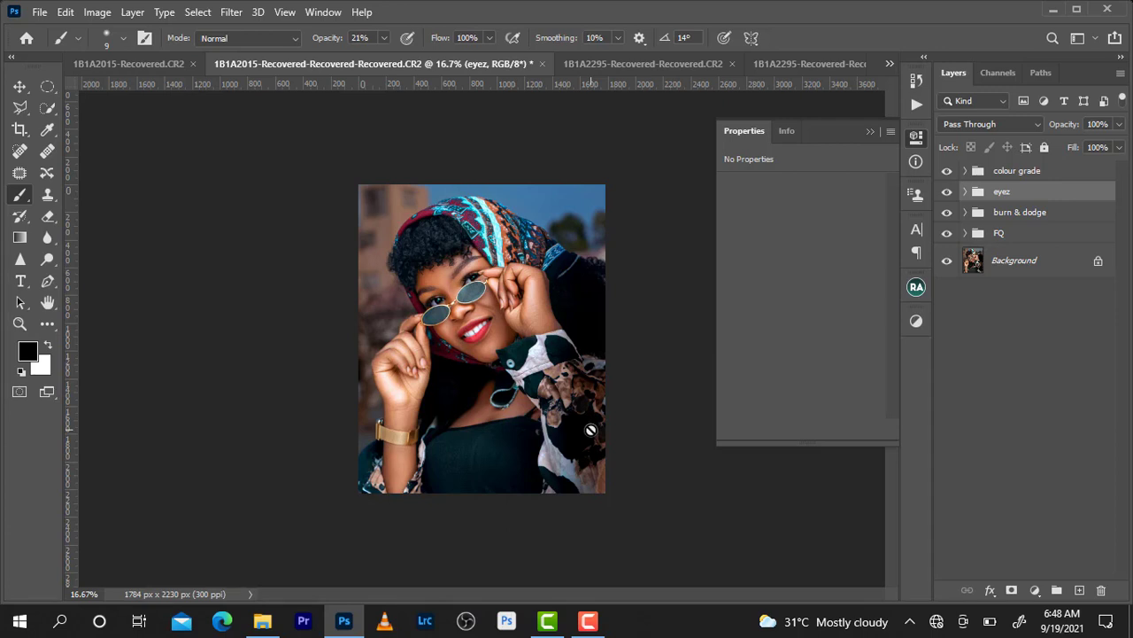
{"action": "left_click", "coordinate": [965, 171]}
{"action": "left_click", "coordinate": [1082, 207]}
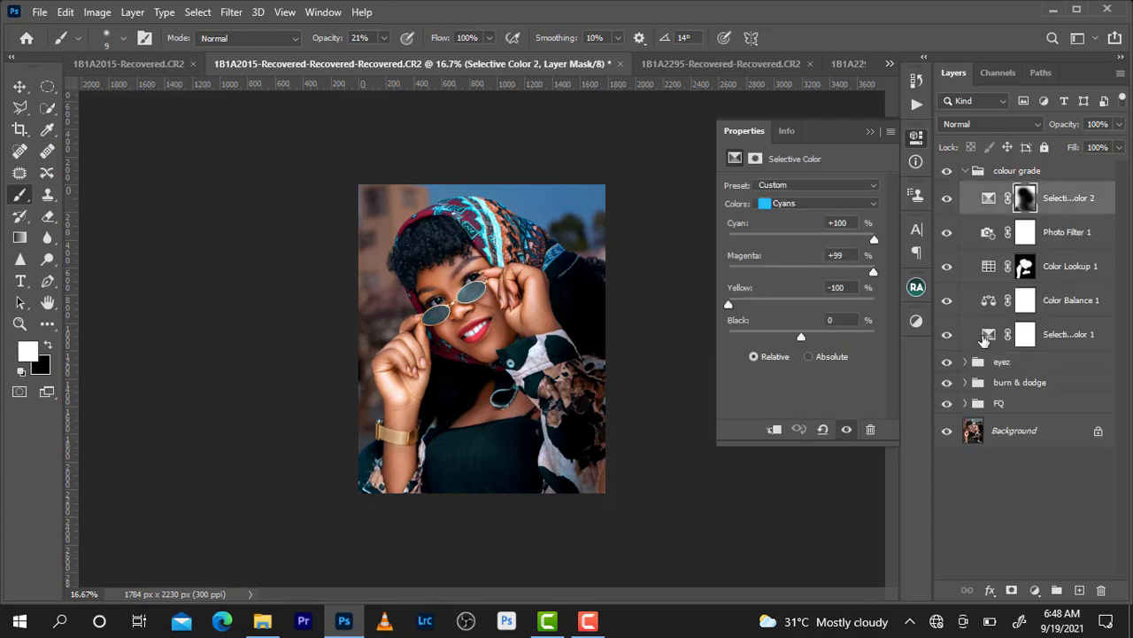
Add a Curves layer above Selective Color 2 with one midtone point nudged slightly right.
{"action": "left_click", "coordinate": [1034, 590]}
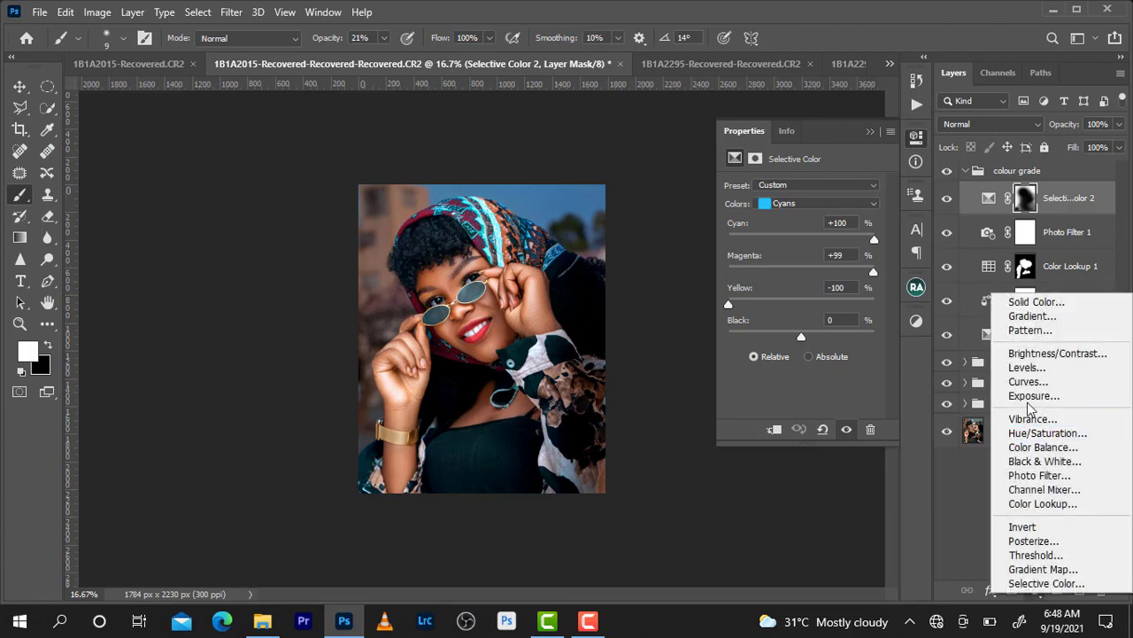
{"action": "left_click", "coordinate": [1032, 385]}
{"action": "left_click", "coordinate": [814, 280]}
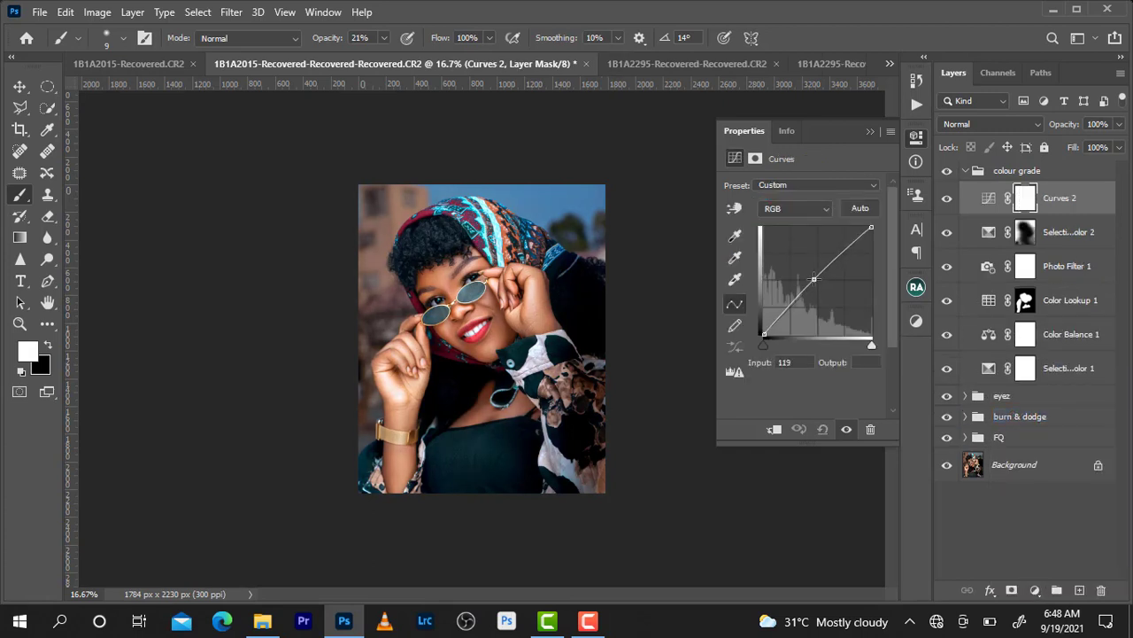
{"action": "left_click_drag", "start_coordinate": [813, 279], "coordinate": [814, 279]}
{"action": "key", "text": "ctrl+minus"}
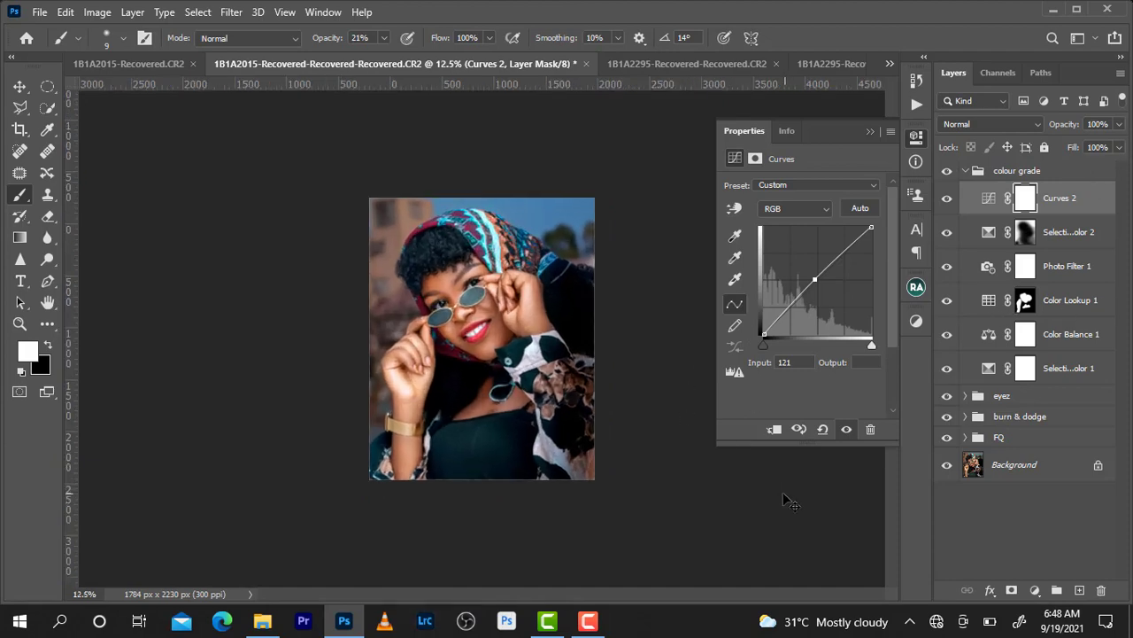
{"action": "key", "text": "ctrl+plus"}
{"action": "key", "text": "ctrl+plus"}
{"action": "key", "text": "ctrl+minus"}
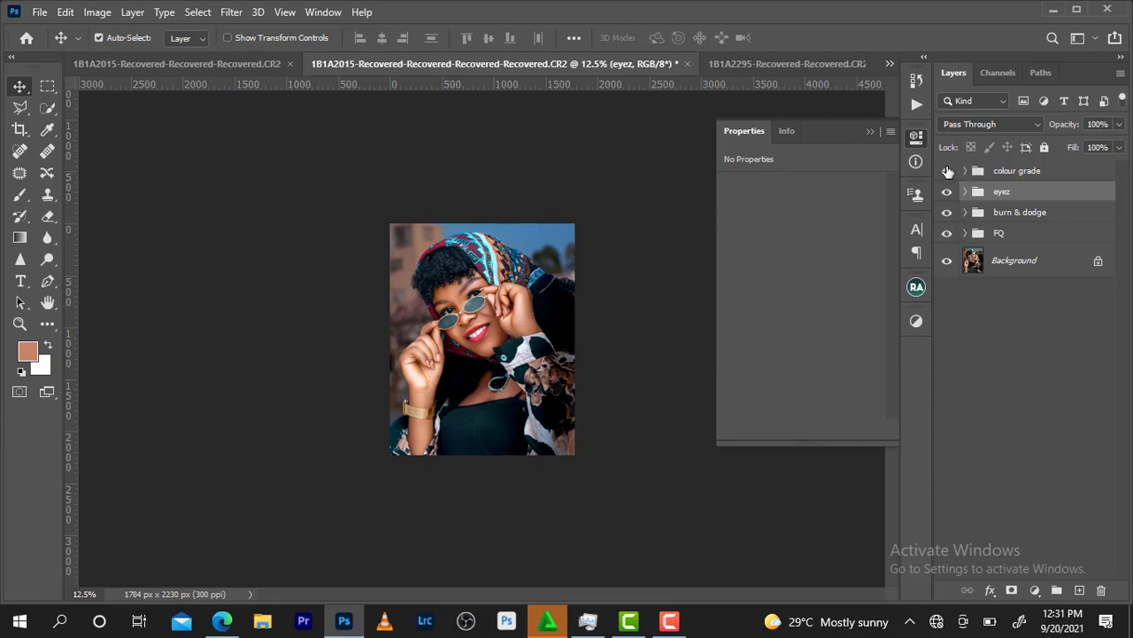
Hide 'colour grade', then add Color Lookup 2 loaded with the light skin.CUBE 3D LUT.
{"action": "left_click", "coordinate": [946, 171]}
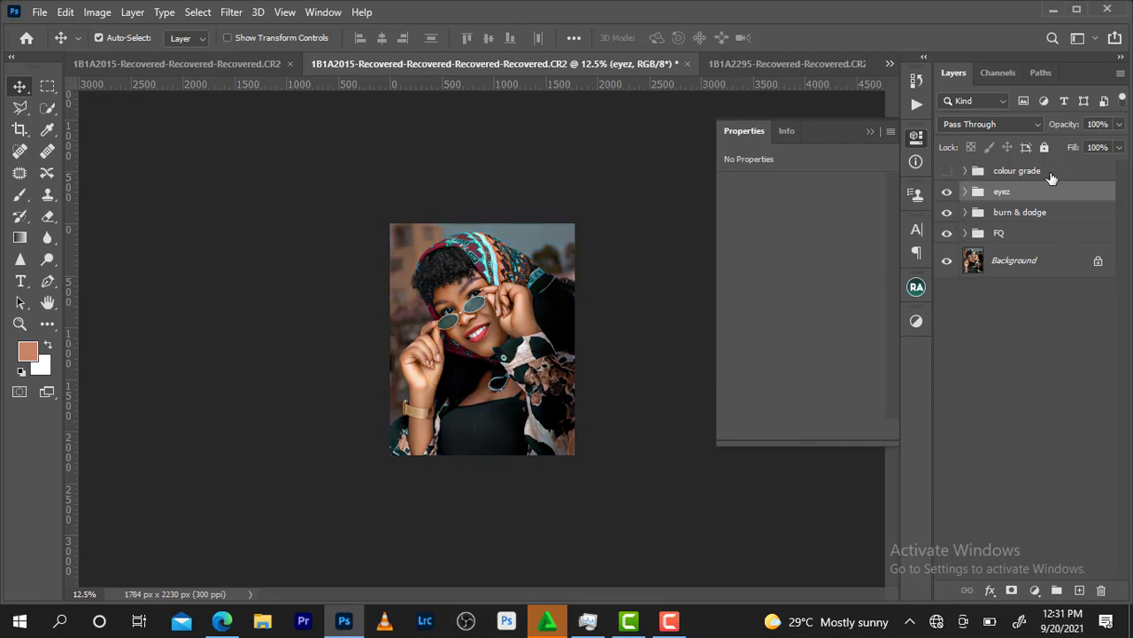
{"action": "left_click", "coordinate": [1035, 589]}
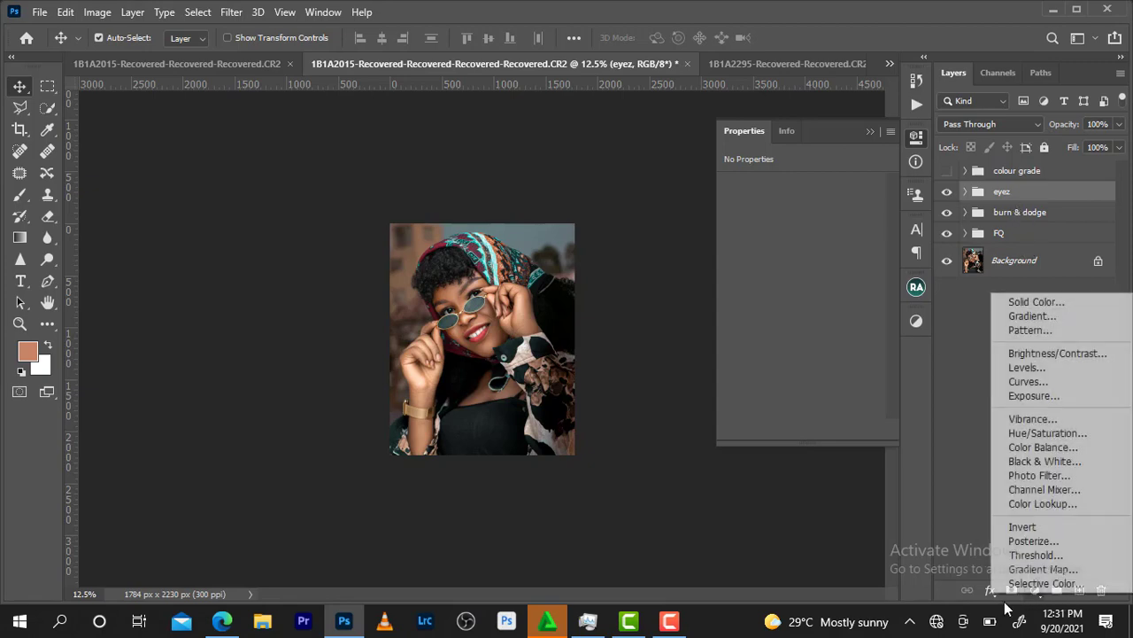
{"action": "left_click", "coordinate": [1043, 503]}
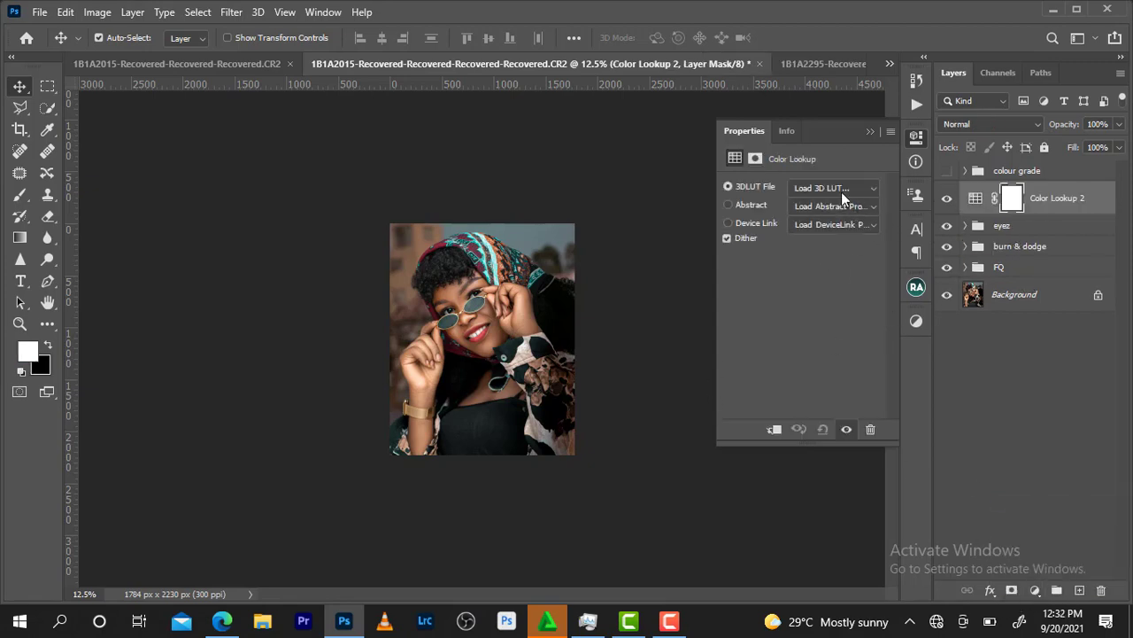
{"action": "left_click", "coordinate": [841, 188]}
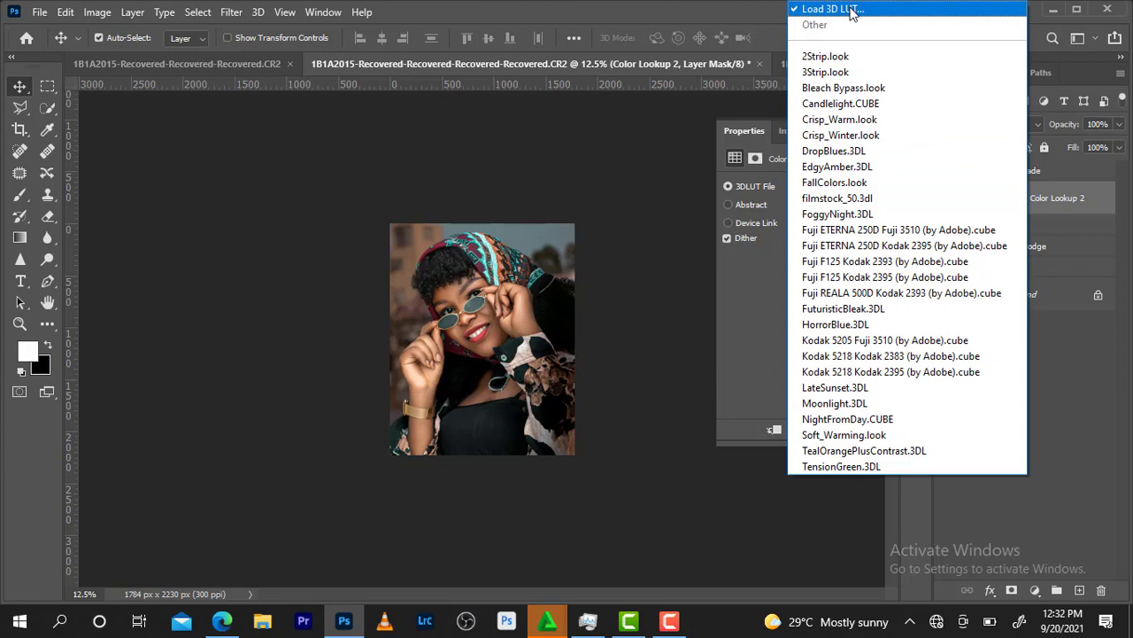
{"action": "left_click", "coordinate": [850, 11]}
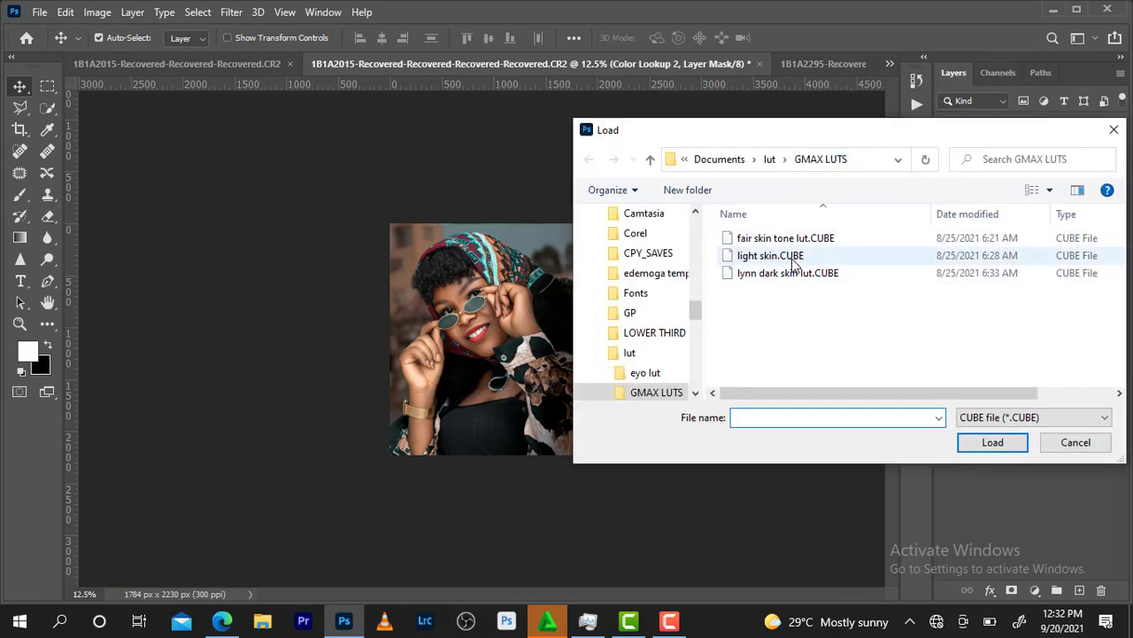
{"action": "double_click", "coordinate": [807, 256]}
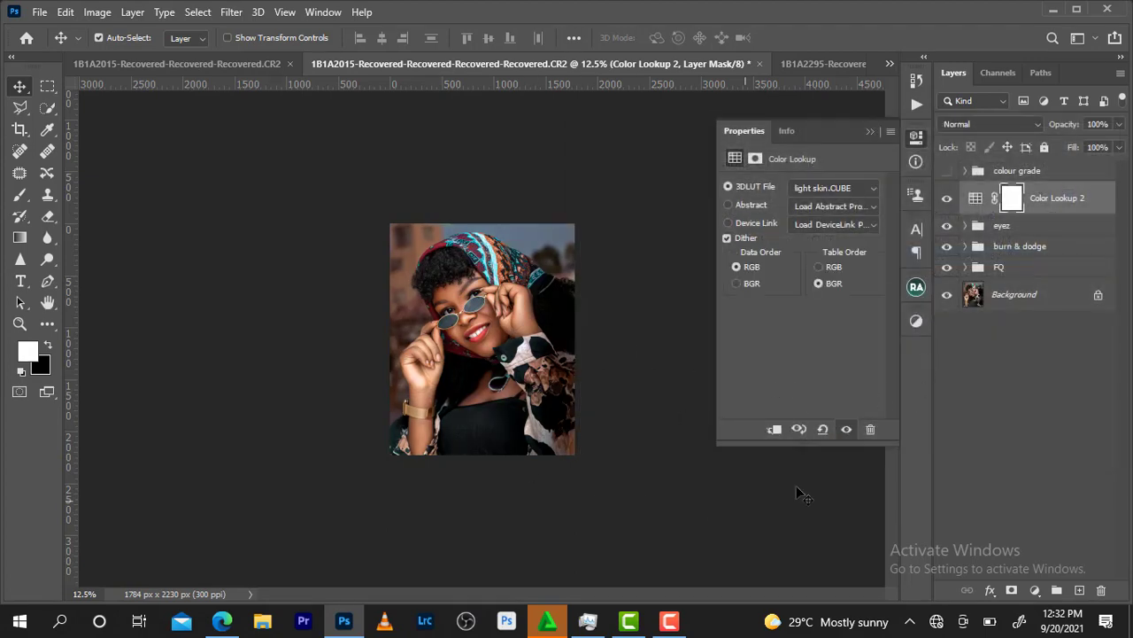
{"action": "left_click", "coordinate": [1035, 590]}
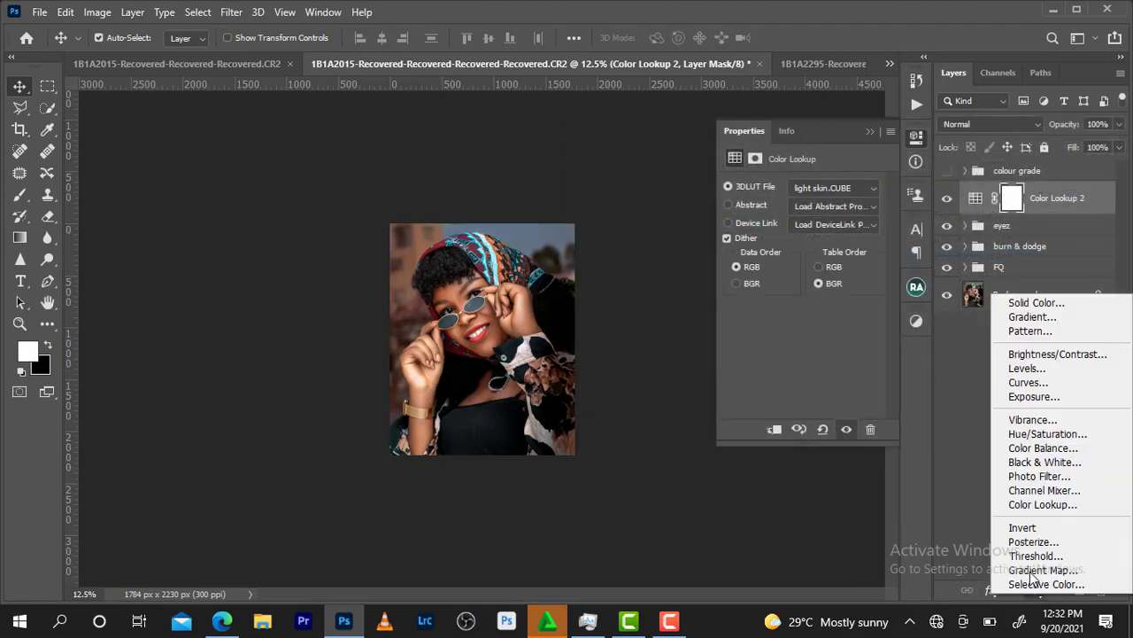
Add a brightening Curves layer; switch Color Lookup 2 to fair skin tone lut.CUBE at 61% opacity.
{"action": "left_click", "coordinate": [1027, 383]}
{"action": "left_click_drag", "start_coordinate": [816, 283], "coordinate": [815, 273]}
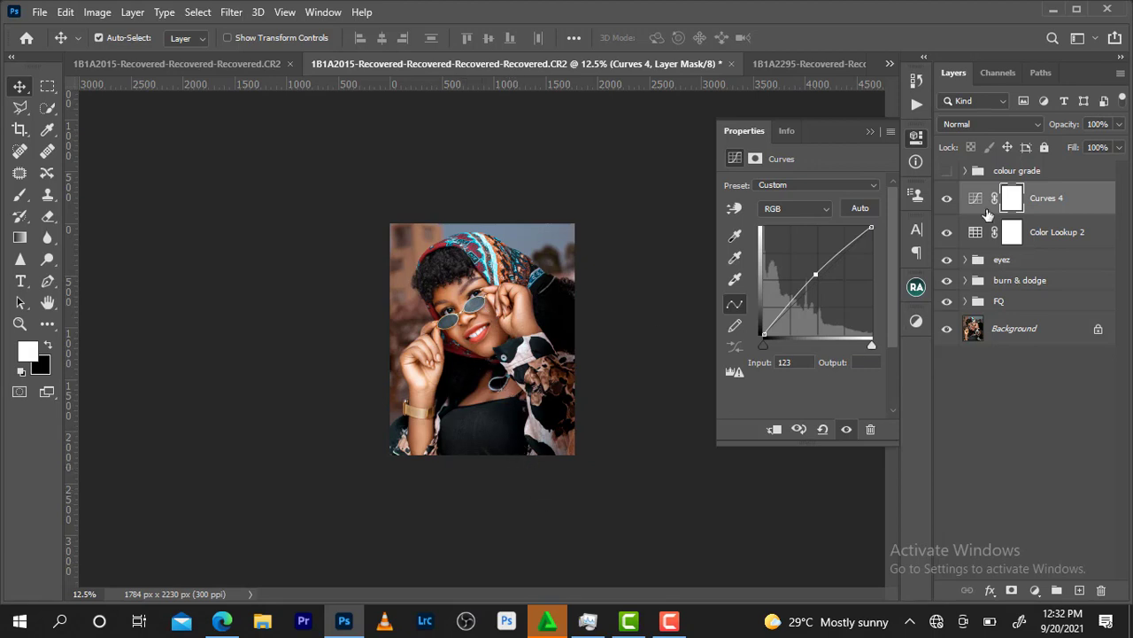
{"action": "left_click", "coordinate": [988, 232]}
{"action": "left_click", "coordinate": [817, 185]}
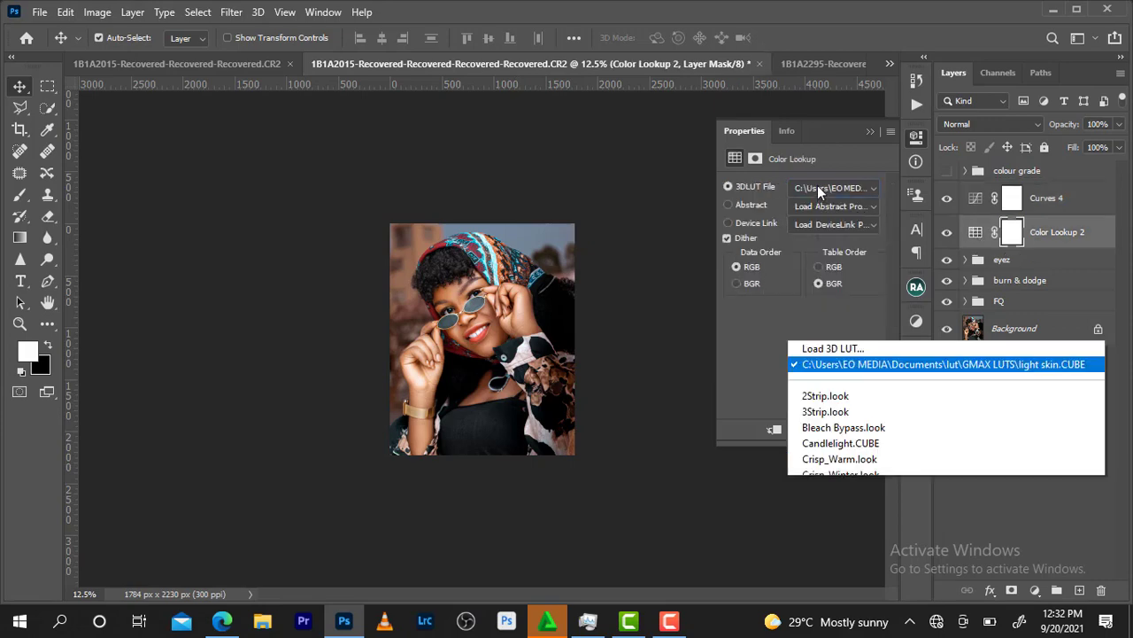
{"action": "left_click", "coordinate": [841, 8]}
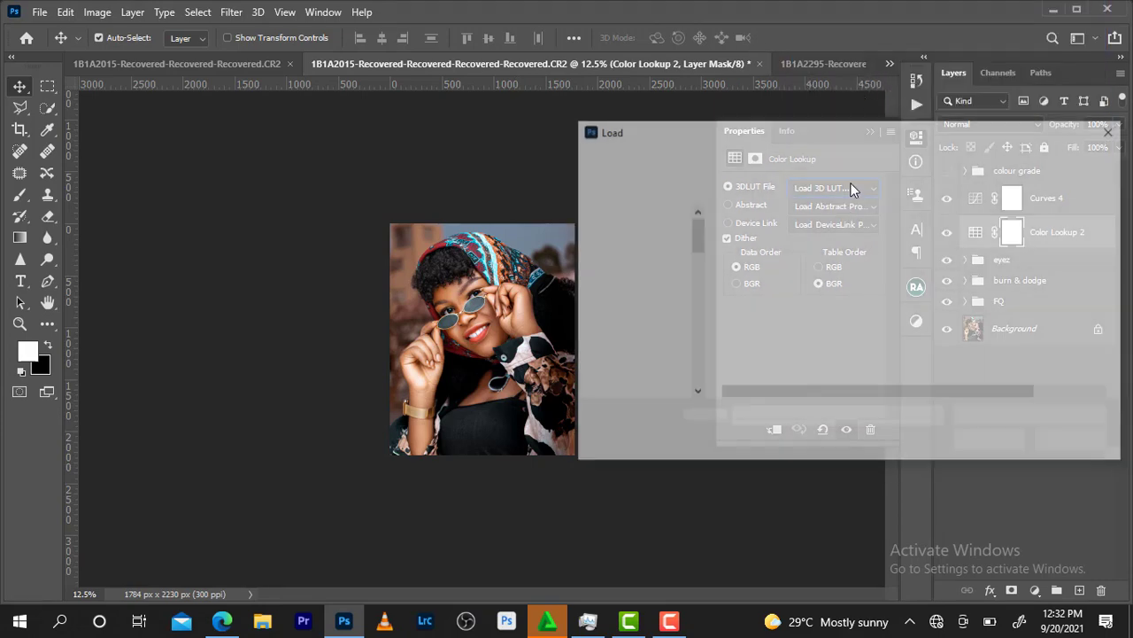
{"action": "double_click", "coordinate": [787, 237]}
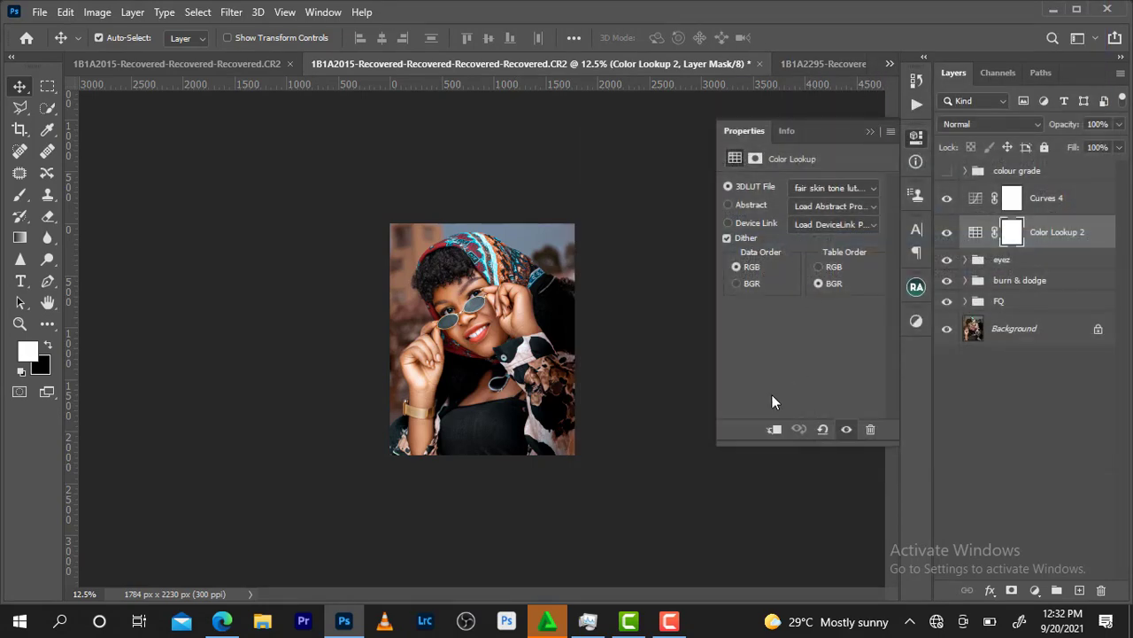
{"action": "left_click", "coordinate": [1120, 123]}
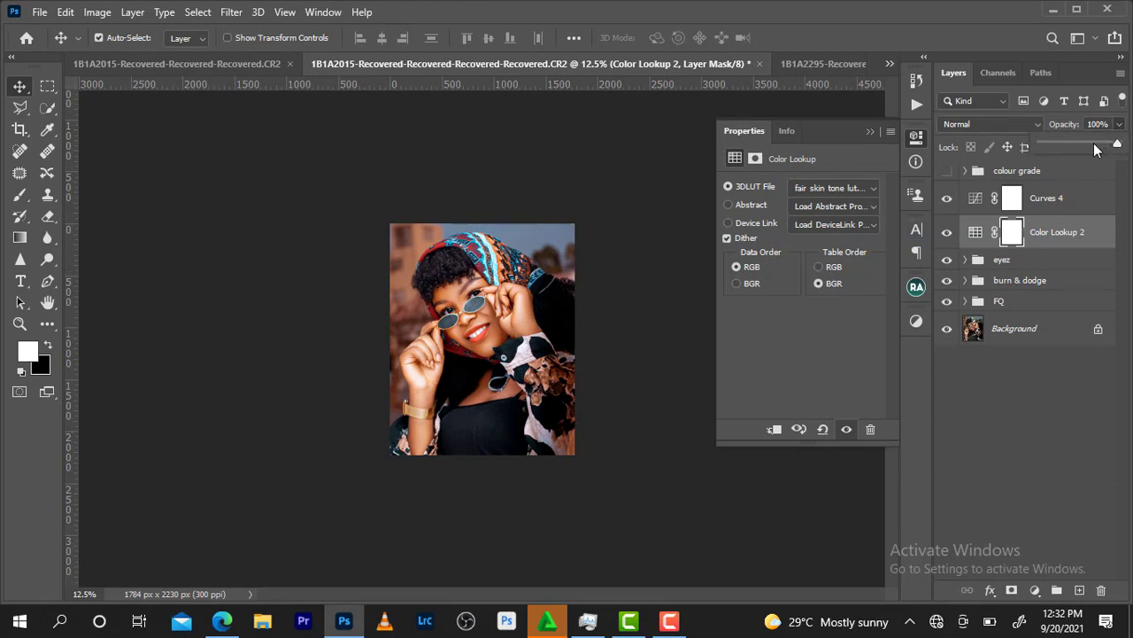
{"action": "left_click_drag", "start_coordinate": [1117, 144], "coordinate": [1088, 145]}
{"action": "left_click", "coordinate": [945, 230]}
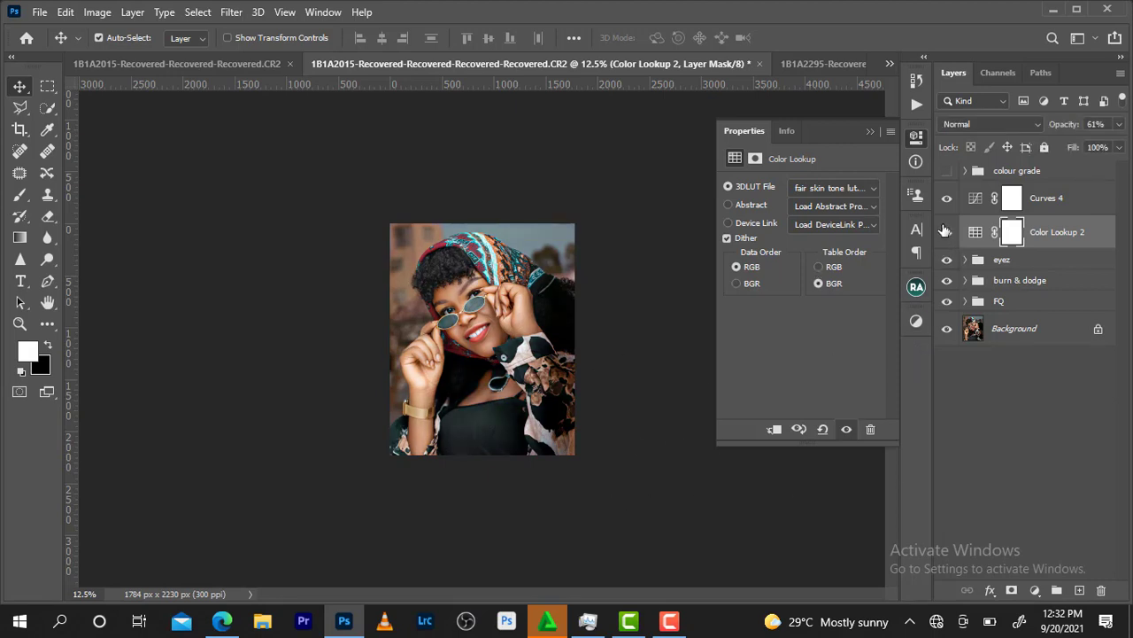
{"action": "left_click", "coordinate": [944, 230]}
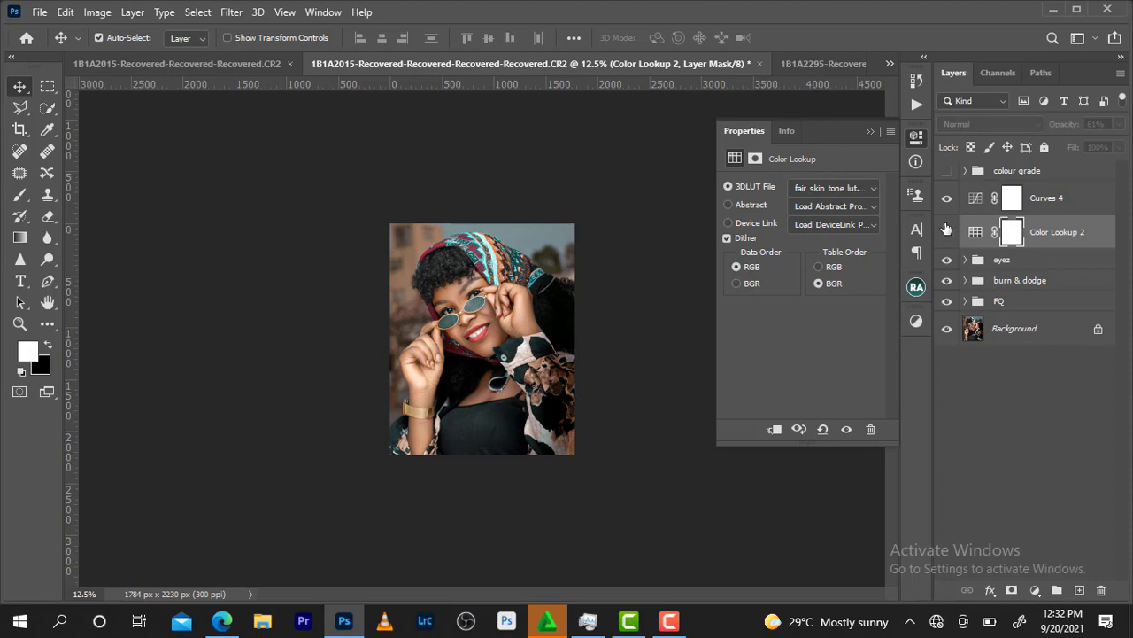
{"action": "left_click", "coordinate": [946, 232]}
{"action": "left_click", "coordinate": [947, 232]}
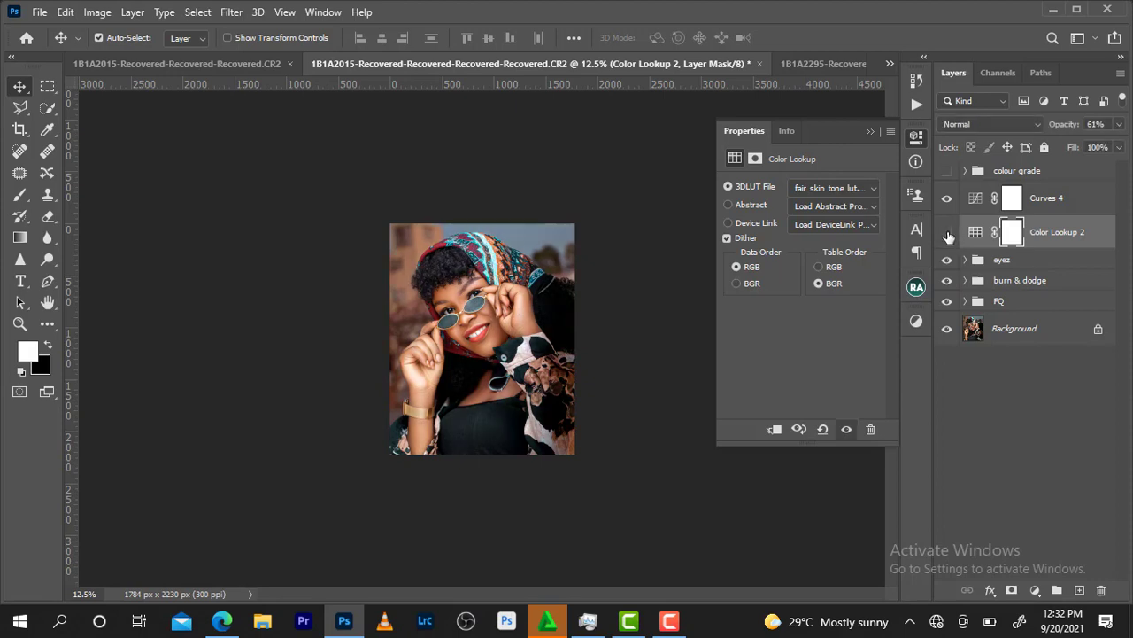
{"action": "left_click", "coordinate": [946, 232]}
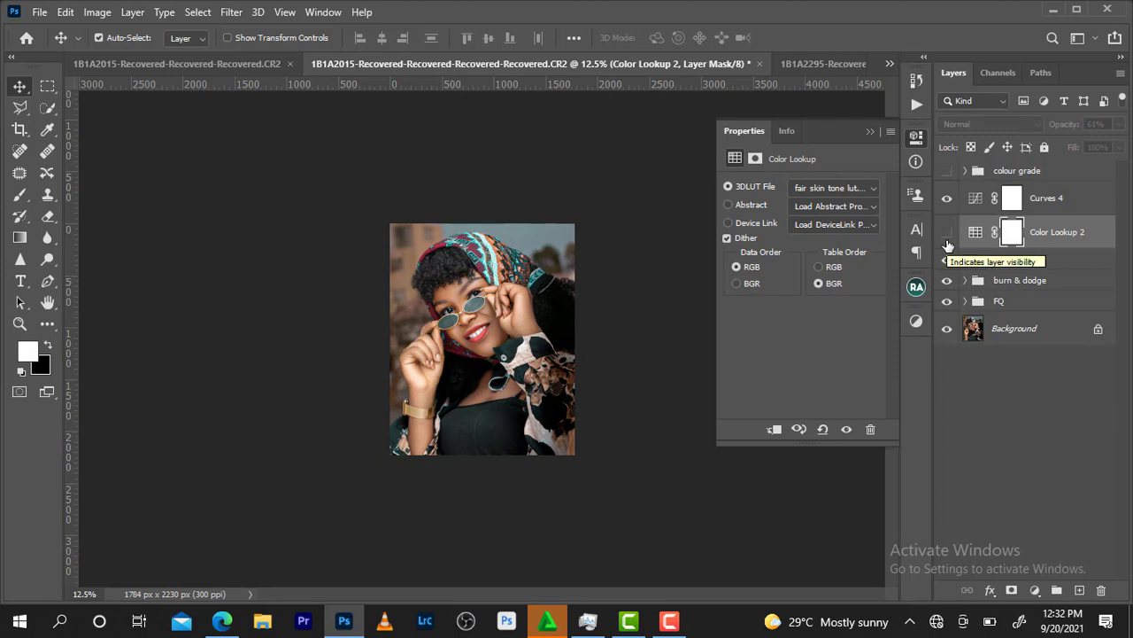
{"action": "left_click", "coordinate": [946, 234]}
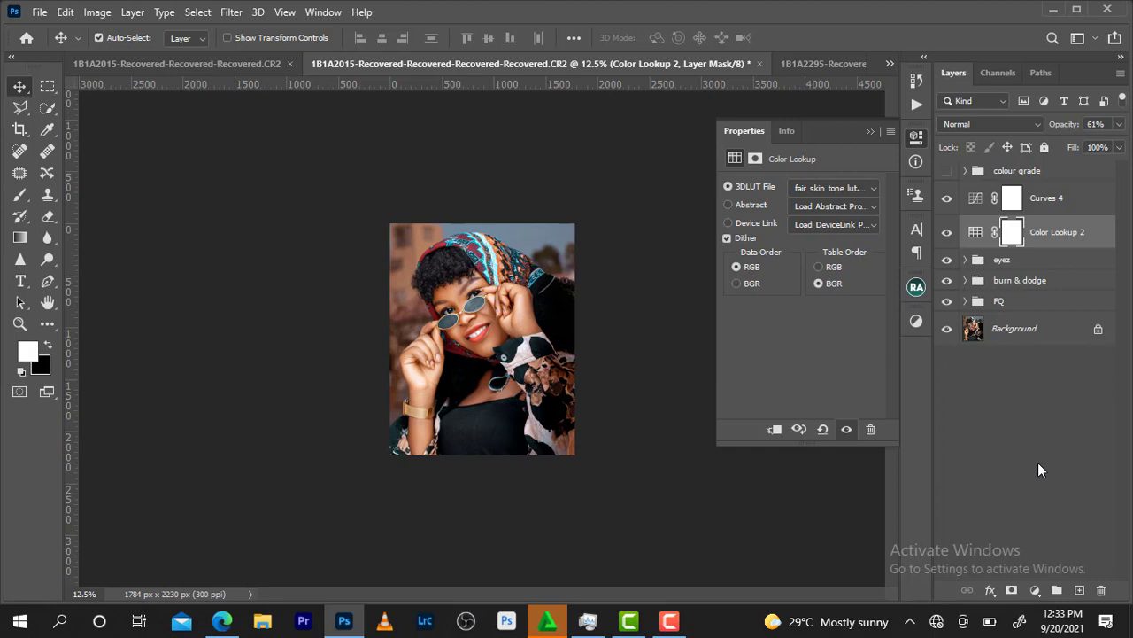
{"action": "left_click", "coordinate": [948, 171]}
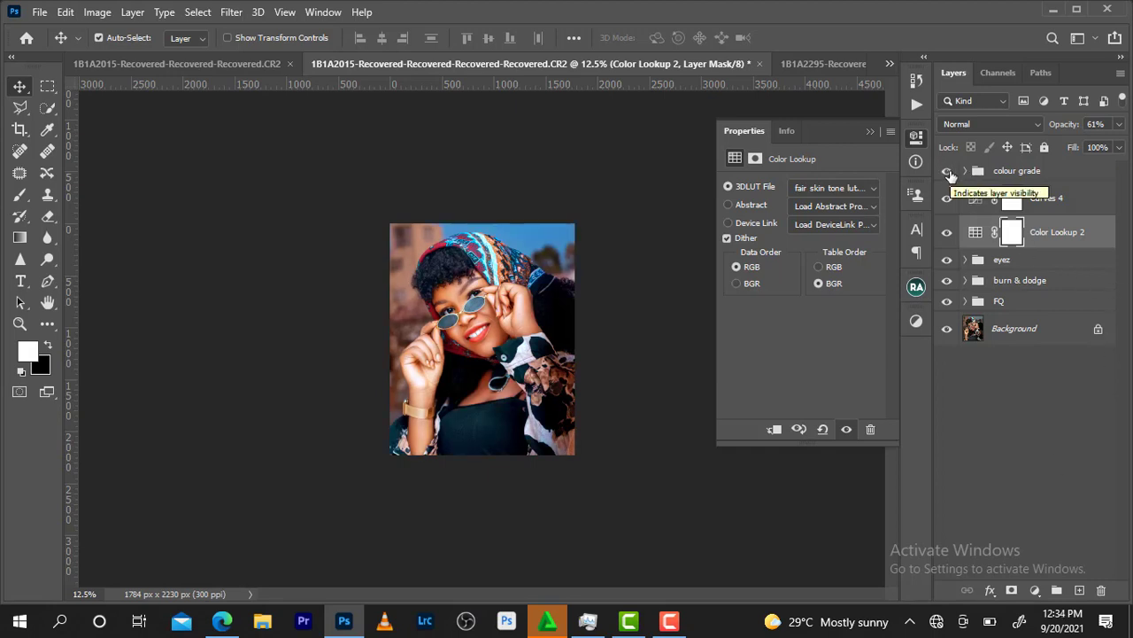
{"action": "left_click", "coordinate": [948, 172]}
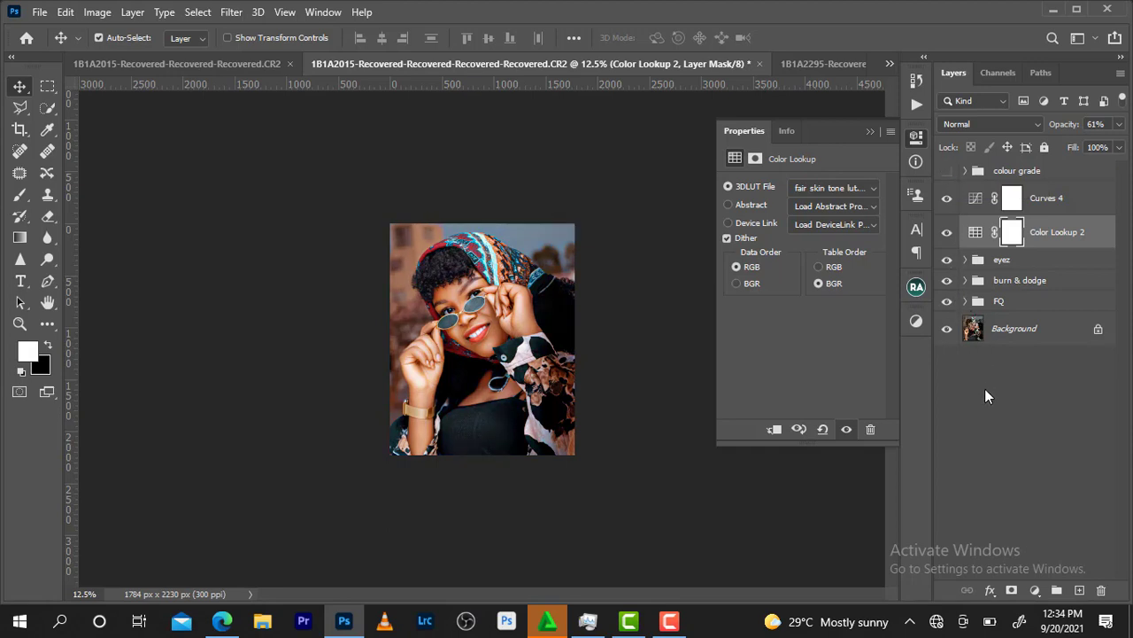